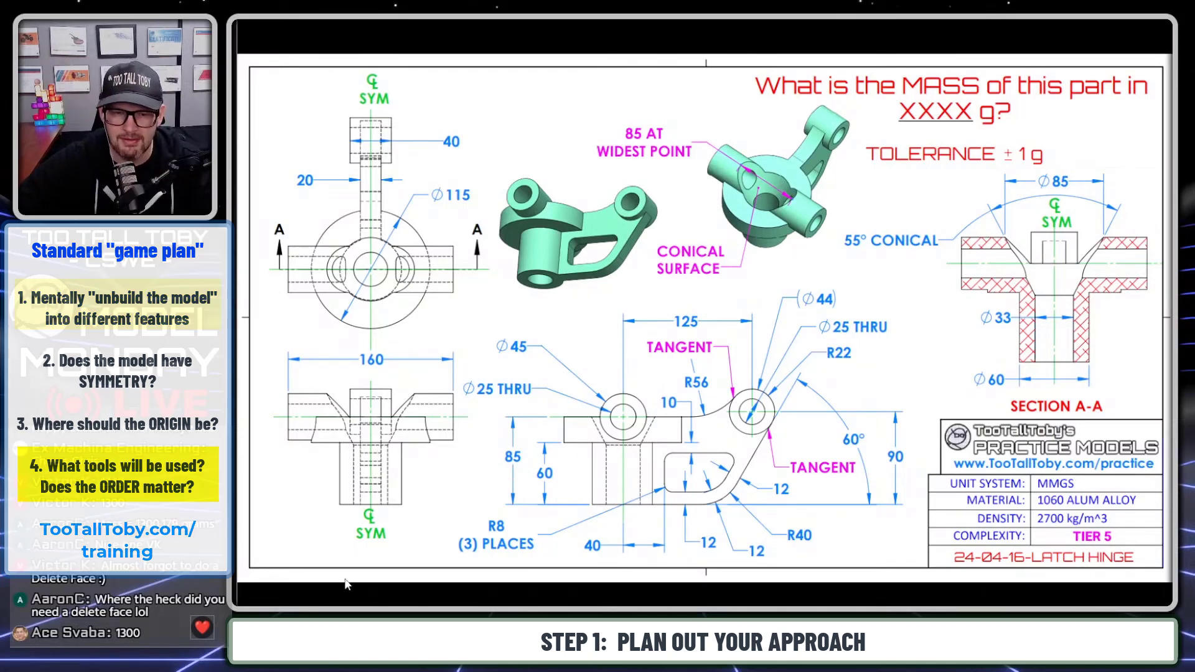
# Snip the full LATCH HINGE drawing and move the Snipping Tool window aside.
pyautogui.hotkey('alt', 'Tab')
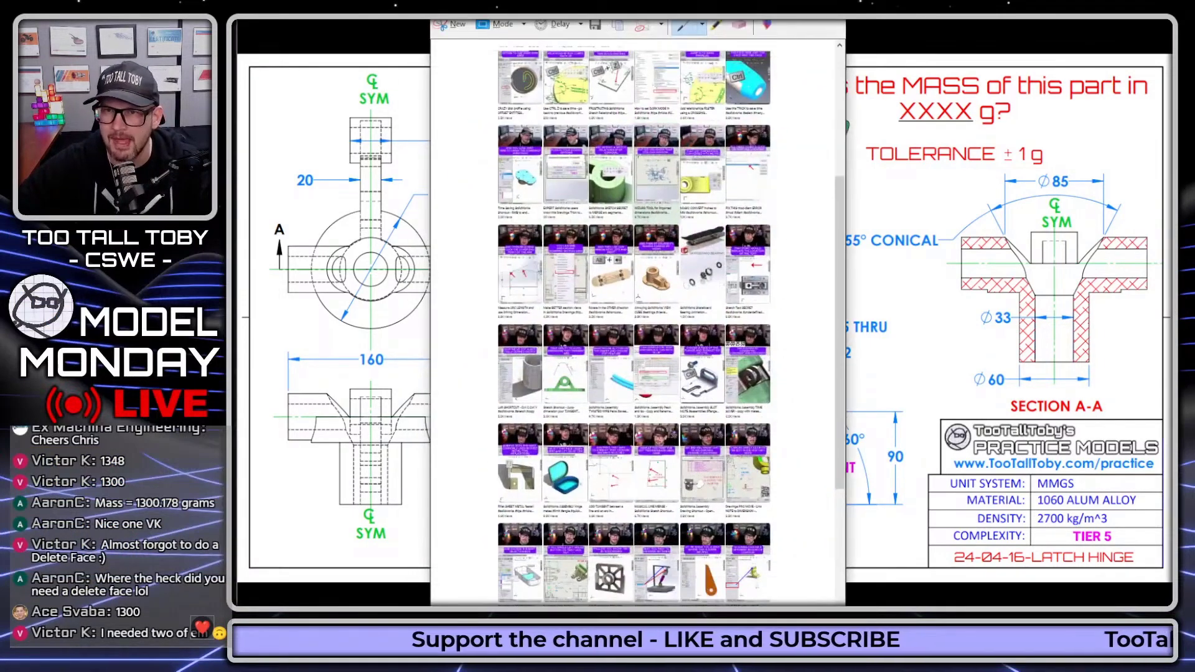
pyautogui.click(393, 70)
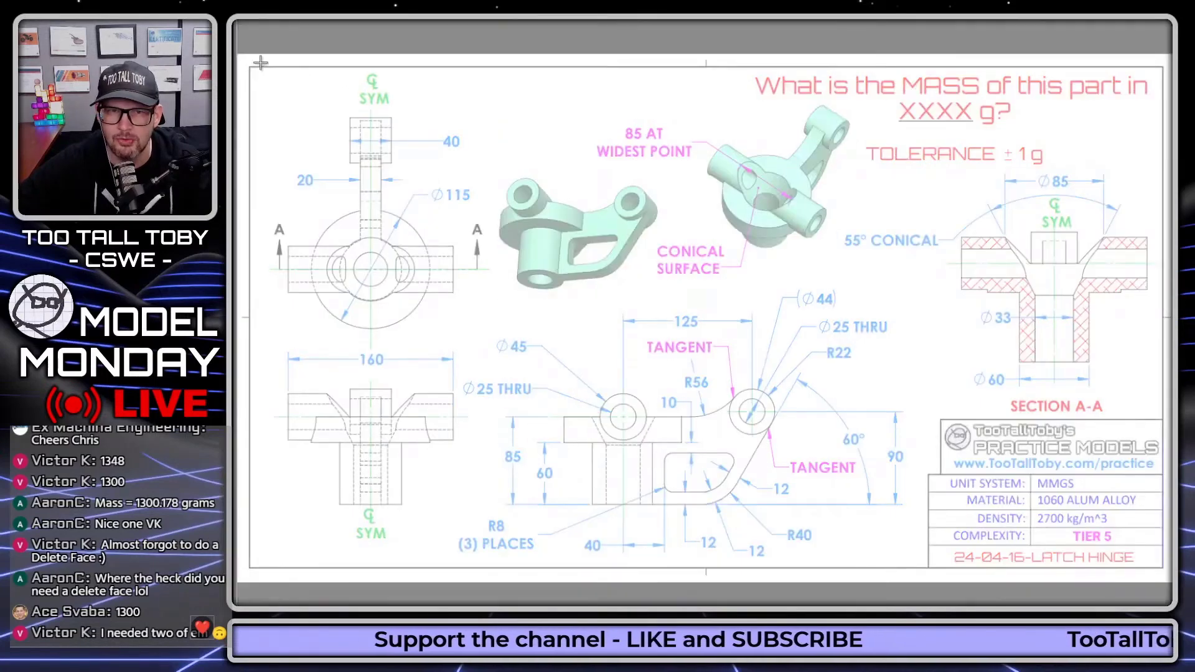
pyautogui.moveTo(239, 55)
pyautogui.mouseDown()
pyautogui.moveTo(1034, 523)
pyautogui.moveTo(1172, 587)
pyautogui.mouseUp()
pyautogui.moveTo(435, 3); pyautogui.dragTo(1191, 103)
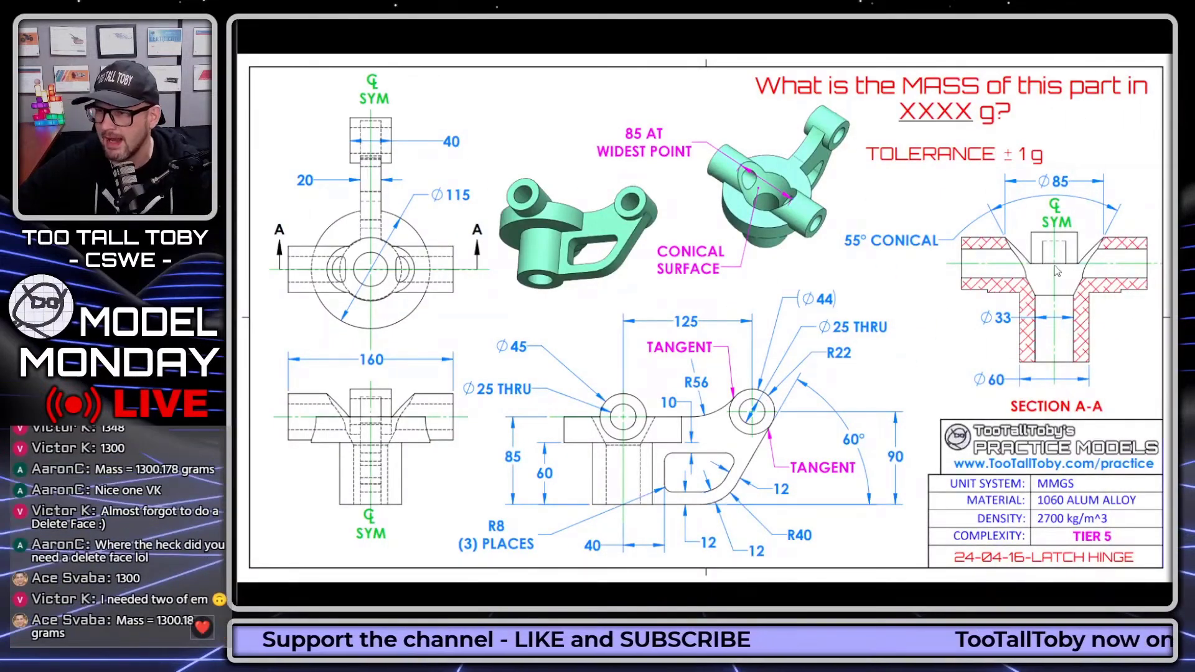
# Create a new Onshape document named '24-04-16-LATCH HINGE'.
pyautogui.hotkey('alt', 'Tab')
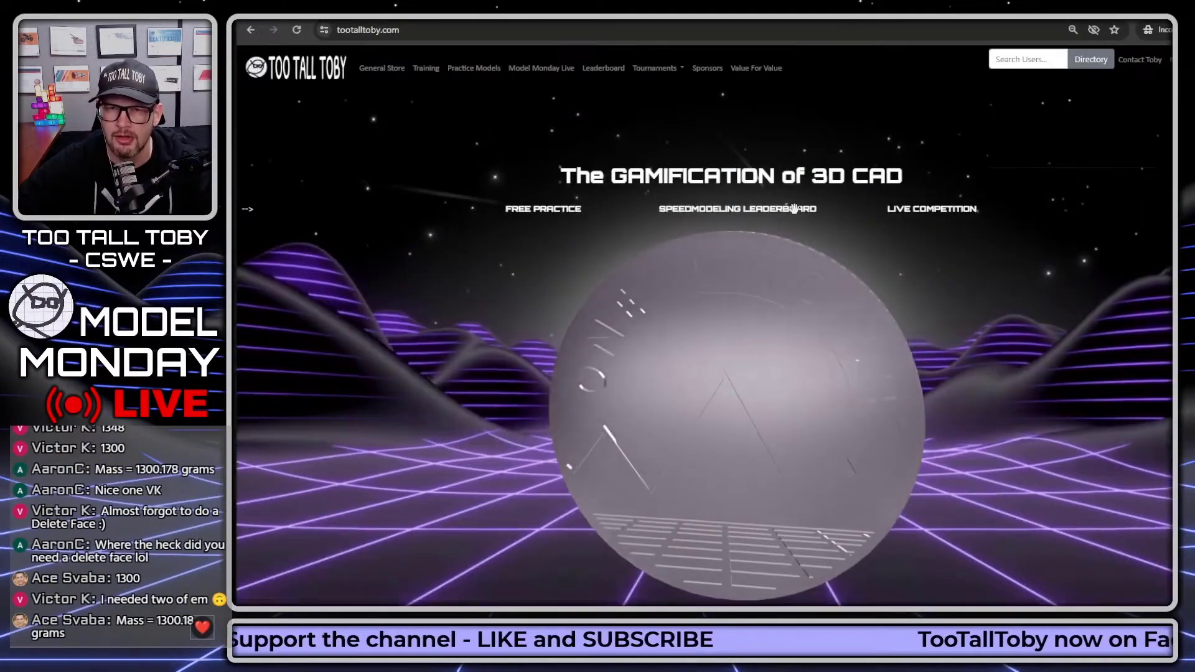
pyautogui.hotkey('alt', 'Tab')
pyautogui.click(323, 122)
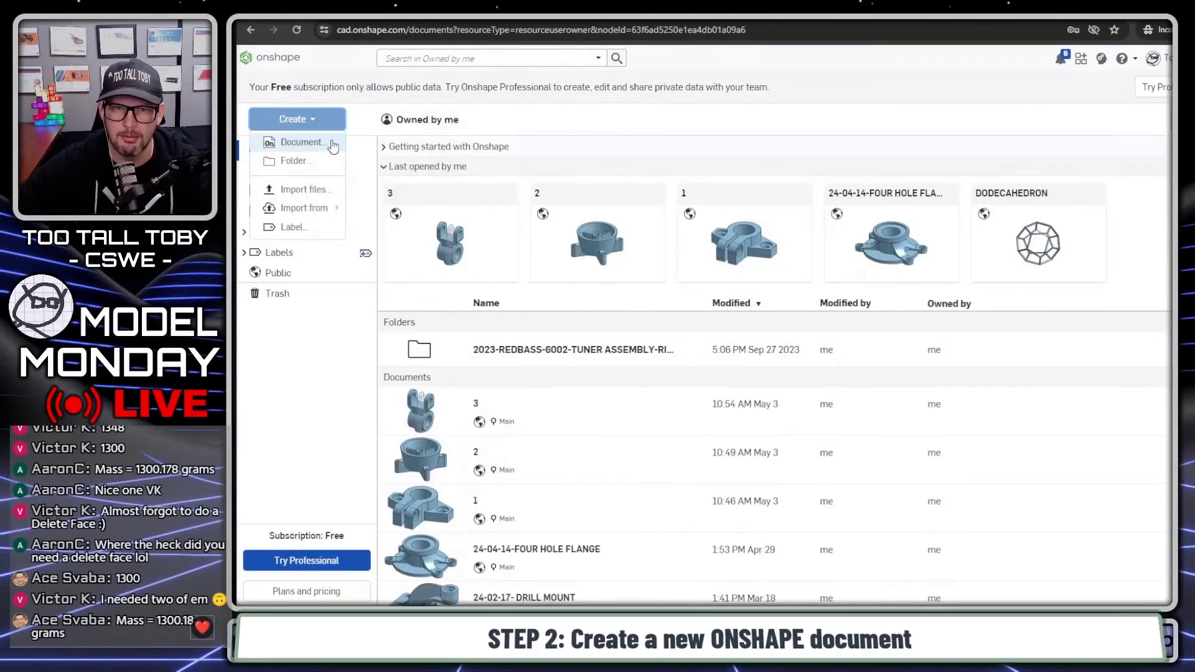
pyautogui.click(311, 145)
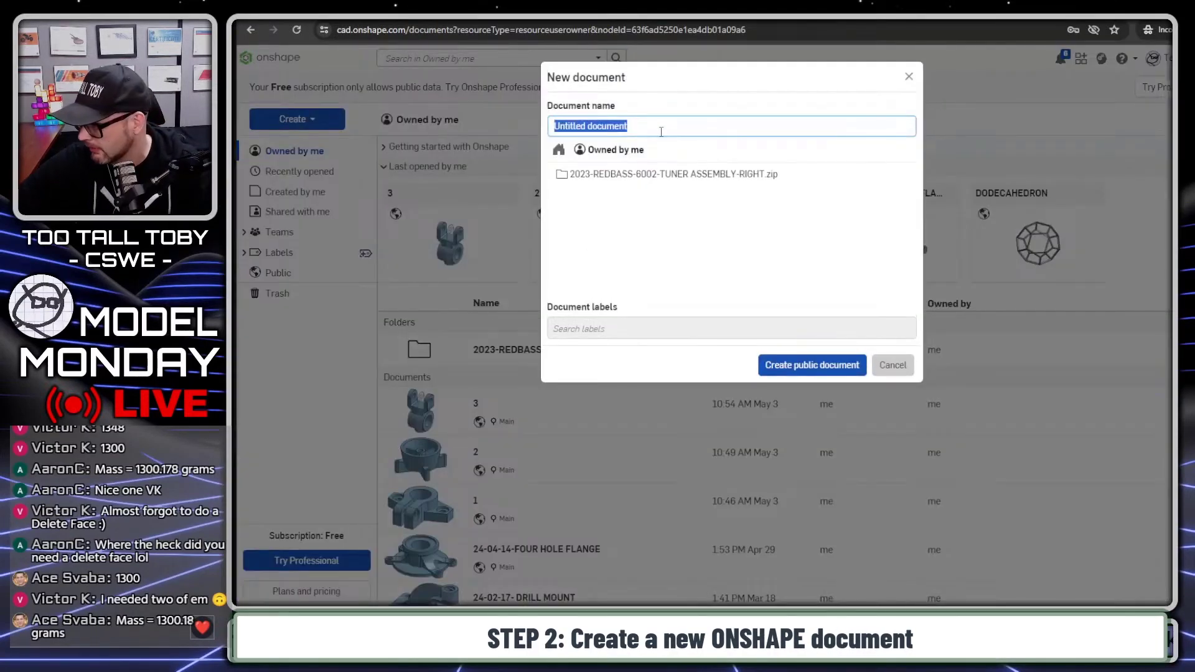
pyautogui.write('24-04-16-LATCH BASE')
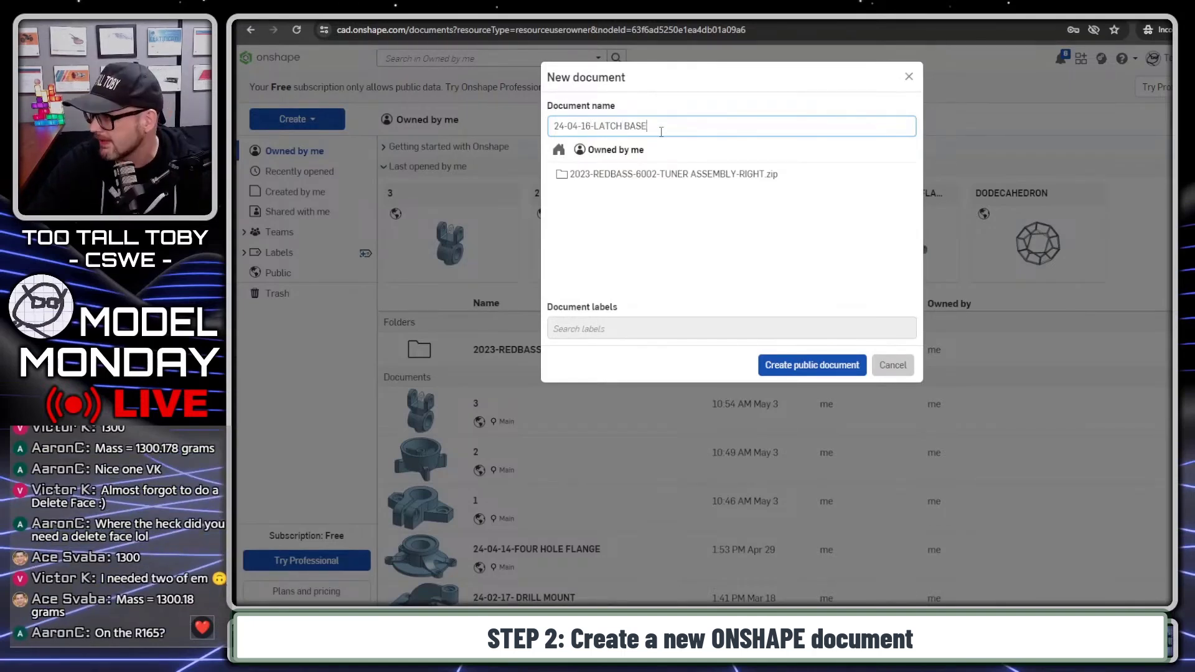
pyautogui.press('BackSpace')
pyautogui.press('BackSpace')
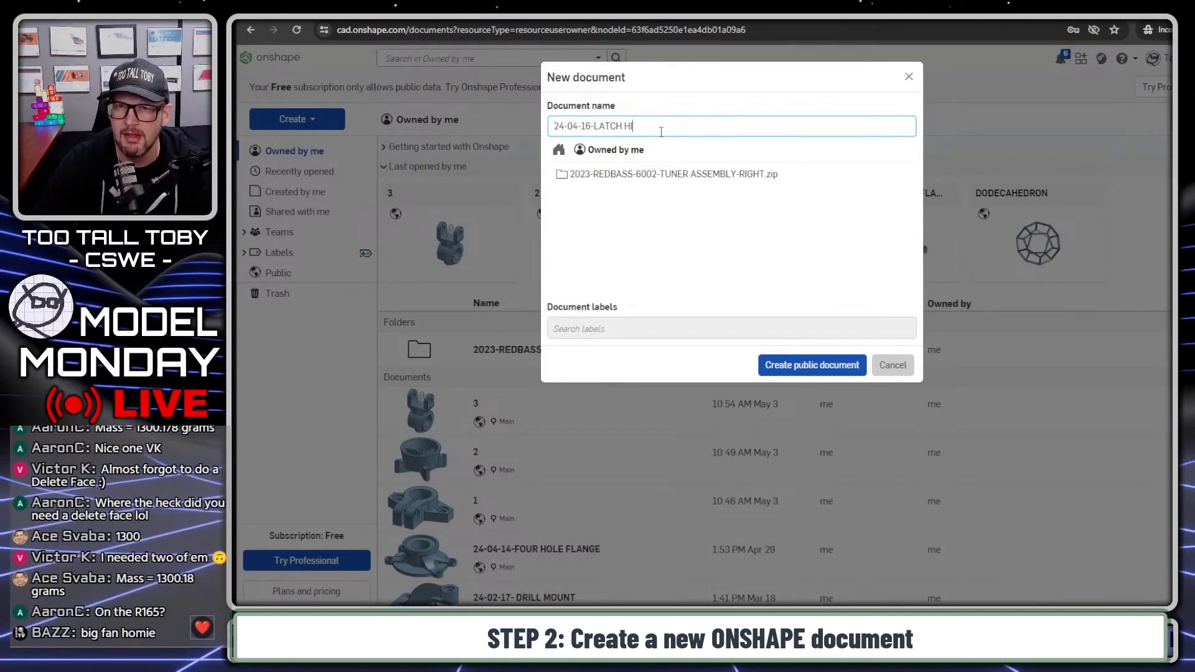
pyautogui.press('Return')
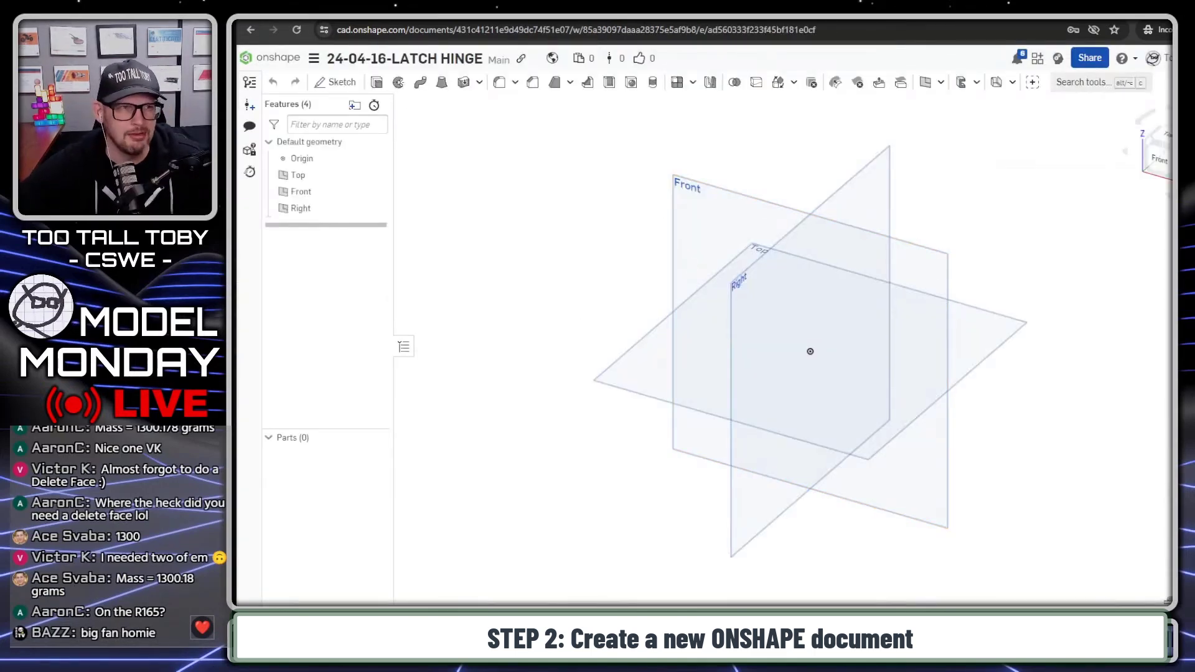
pyautogui.moveTo(237, 21); pyautogui.dragTo(237, 23)
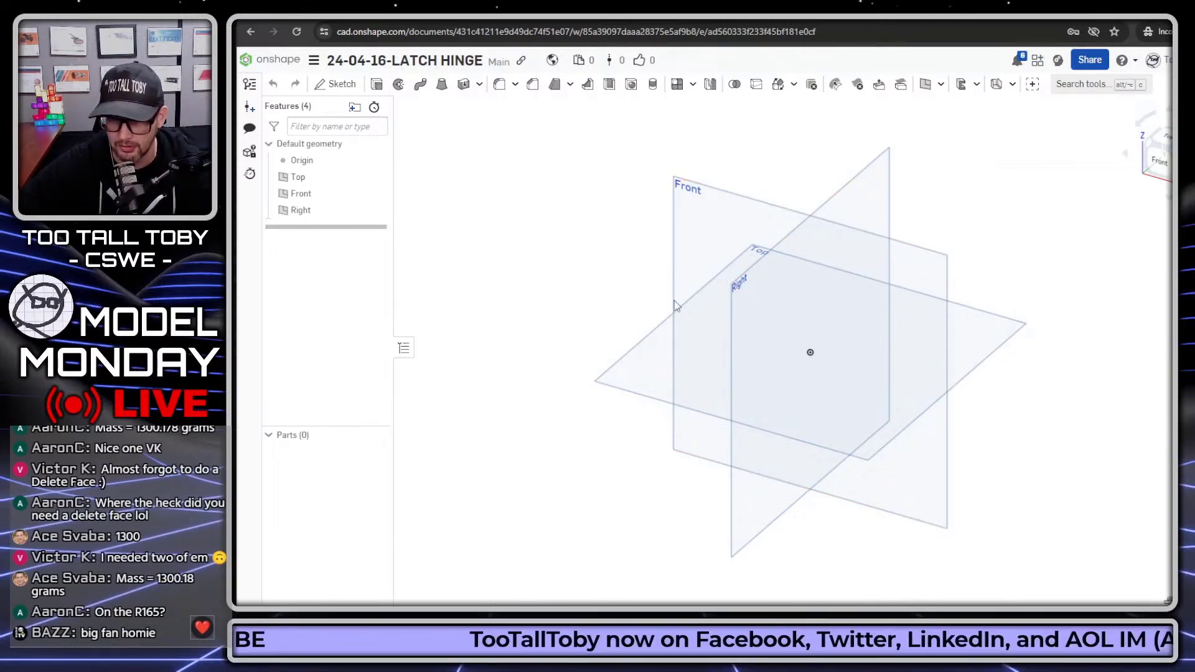
# Start a sketch on the Front plane and draw the closed stepped half-profile from the origin.
pyautogui.click(723, 197)
pyautogui.press('s')
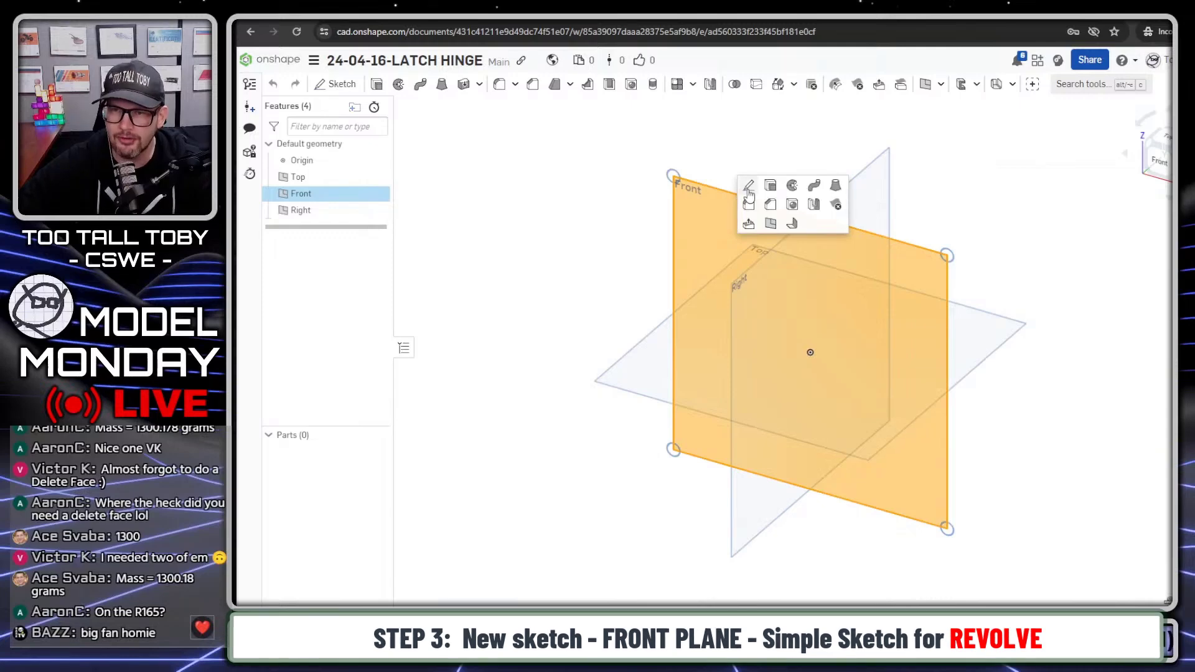
pyautogui.click(748, 190)
pyautogui.press('s')
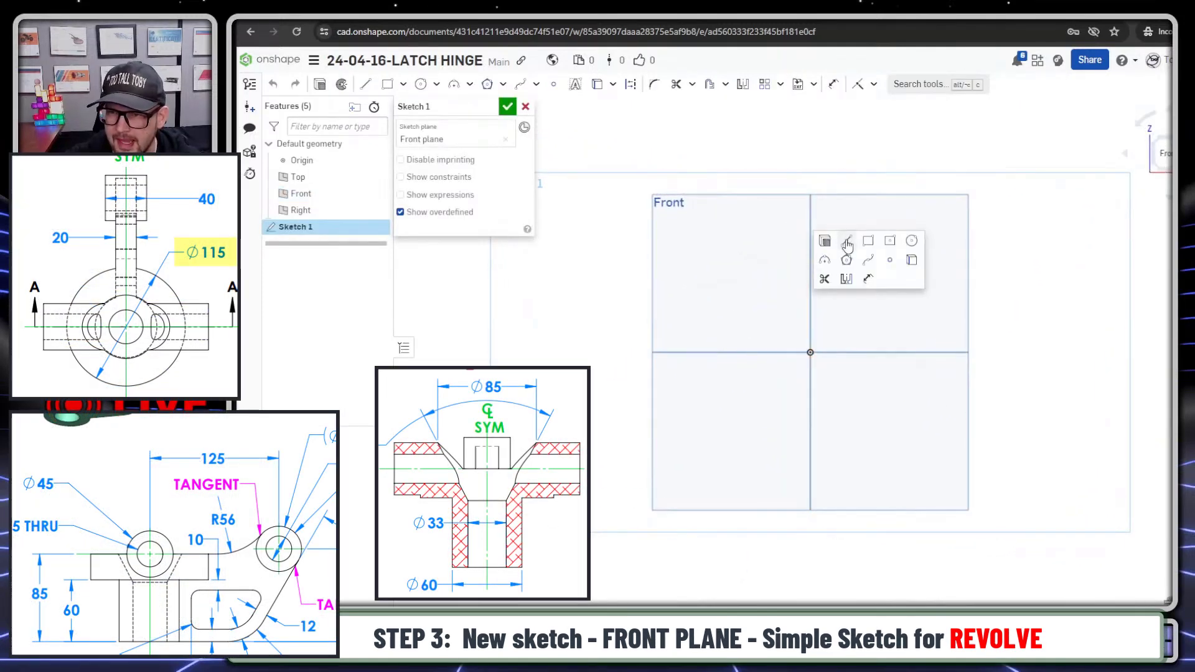
pyautogui.click(845, 243)
pyautogui.click(810, 352)
pyautogui.click(755, 352)
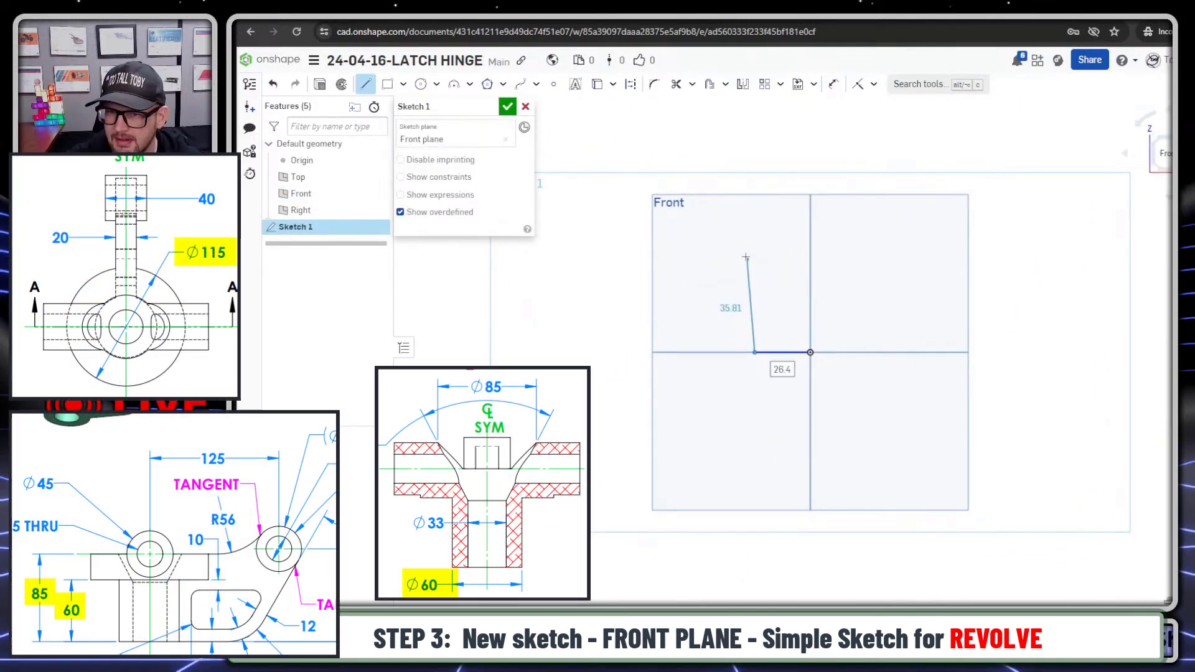
pyautogui.click(754, 270)
pyautogui.click(706, 270)
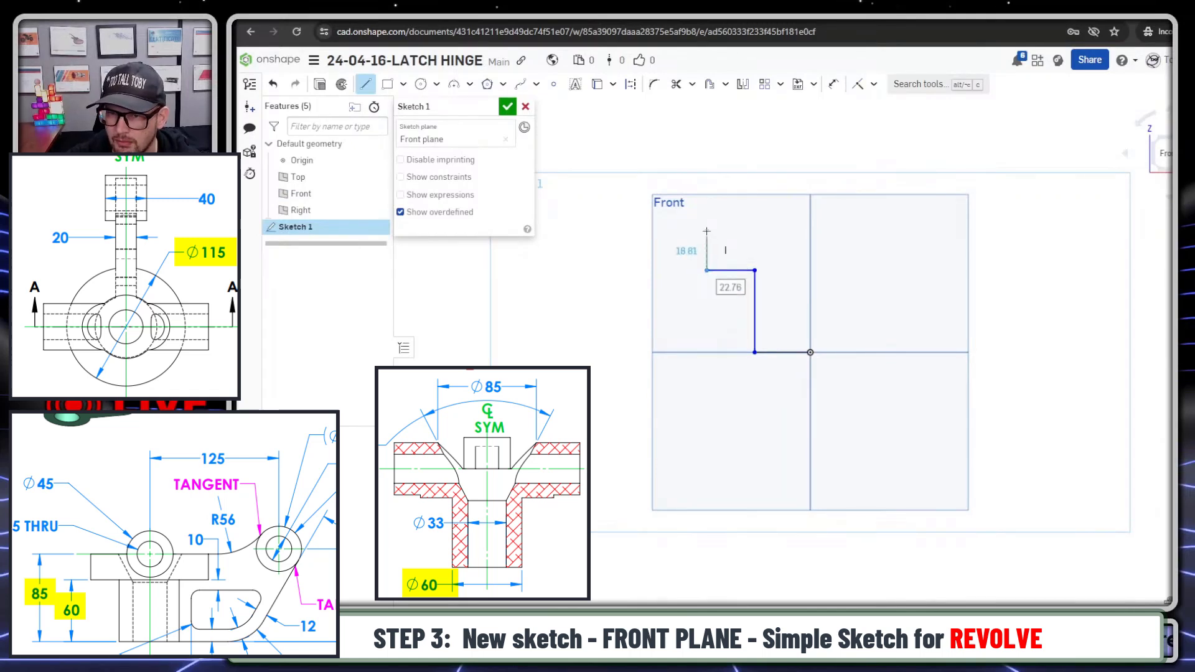
pyautogui.click(707, 231)
pyautogui.click(808, 231)
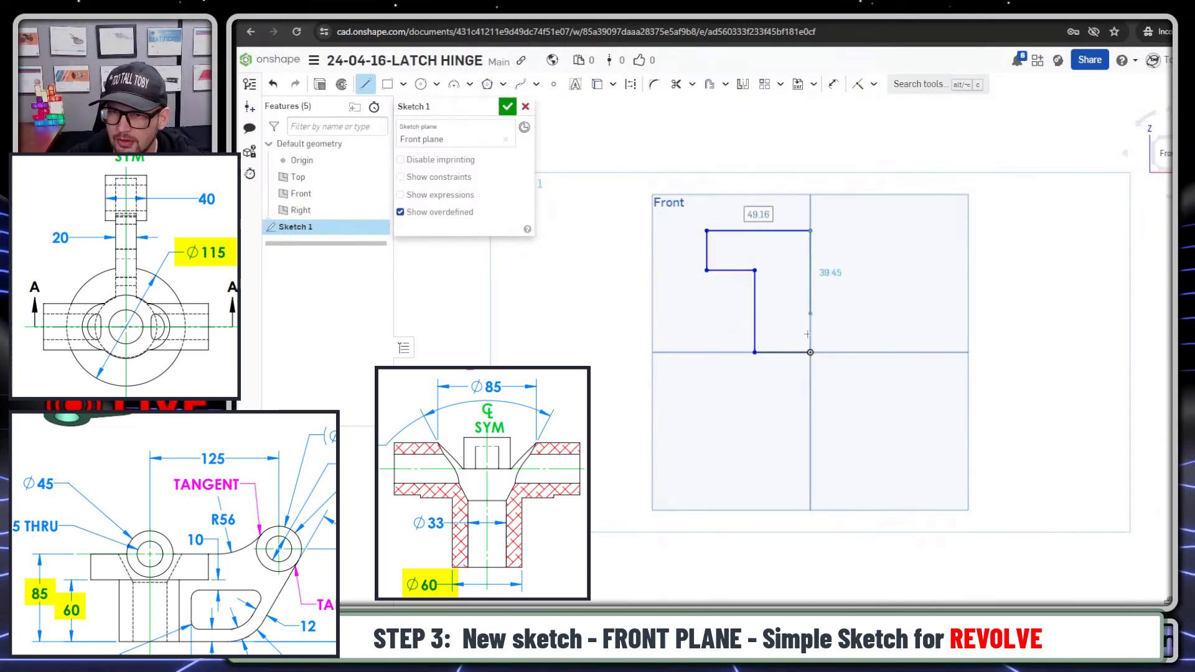
pyautogui.click(810, 353)
pyautogui.press('Escape')
# Add a vertical construction centreline up from the origin.
pyautogui.press('s')
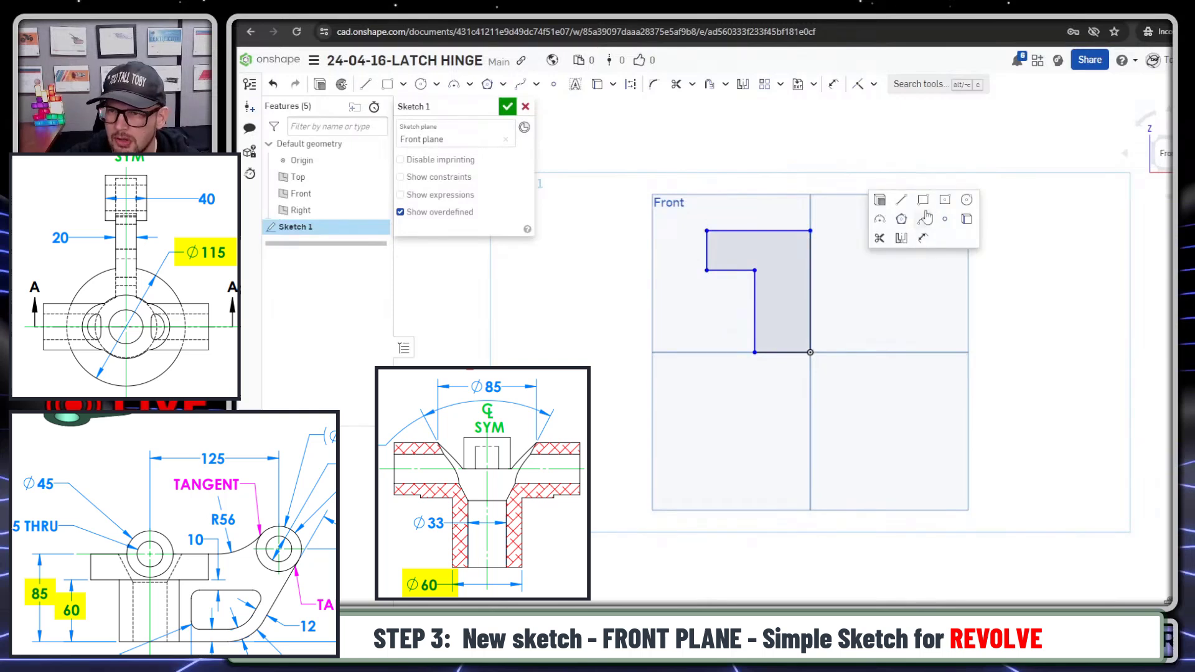
pyautogui.click(902, 199)
pyautogui.click(810, 231)
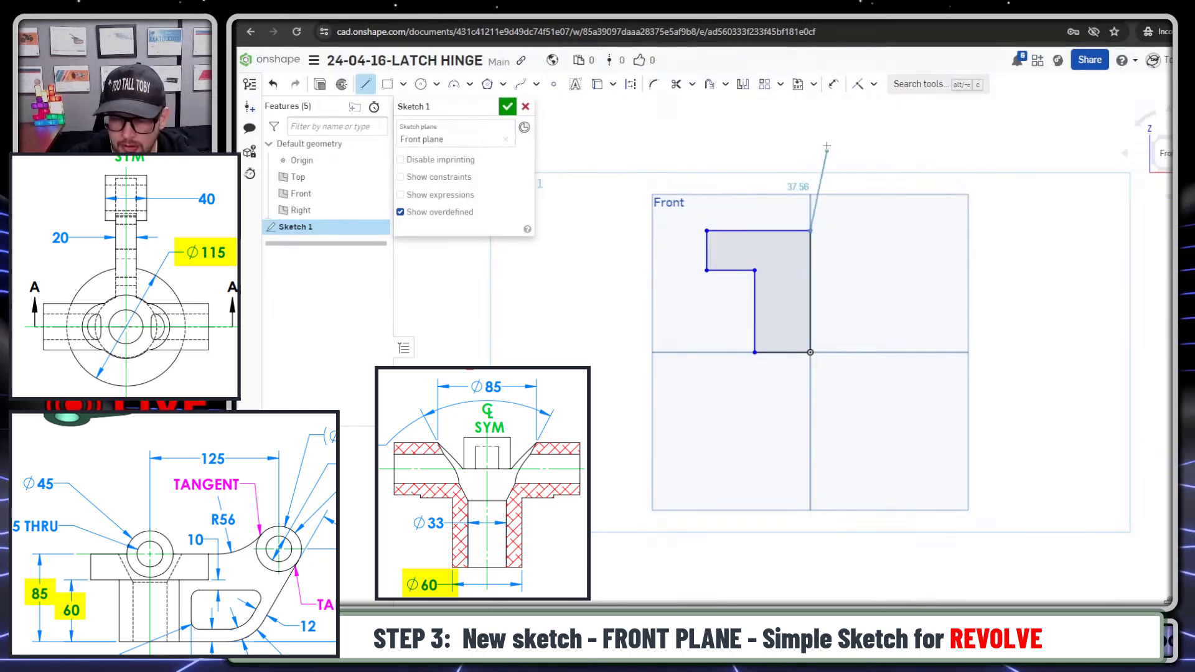
pyautogui.press('q')
pyautogui.click(809, 138)
pyautogui.press('Escape')
# Dimension the profile's outer diameter 115 and inner diameter 60 about the centreline.
pyautogui.press('s')
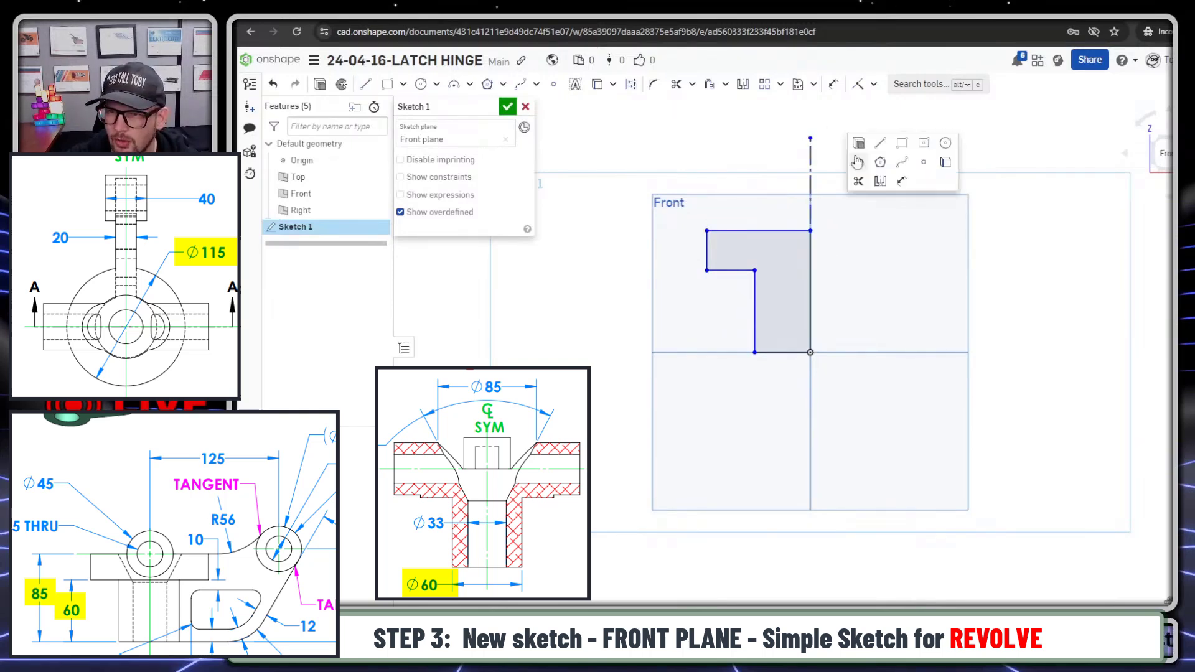
pyautogui.click(879, 179)
pyautogui.click(706, 262)
pyautogui.click(809, 190)
pyautogui.click(846, 404)
pyautogui.write('115')
pyautogui.press('Return')
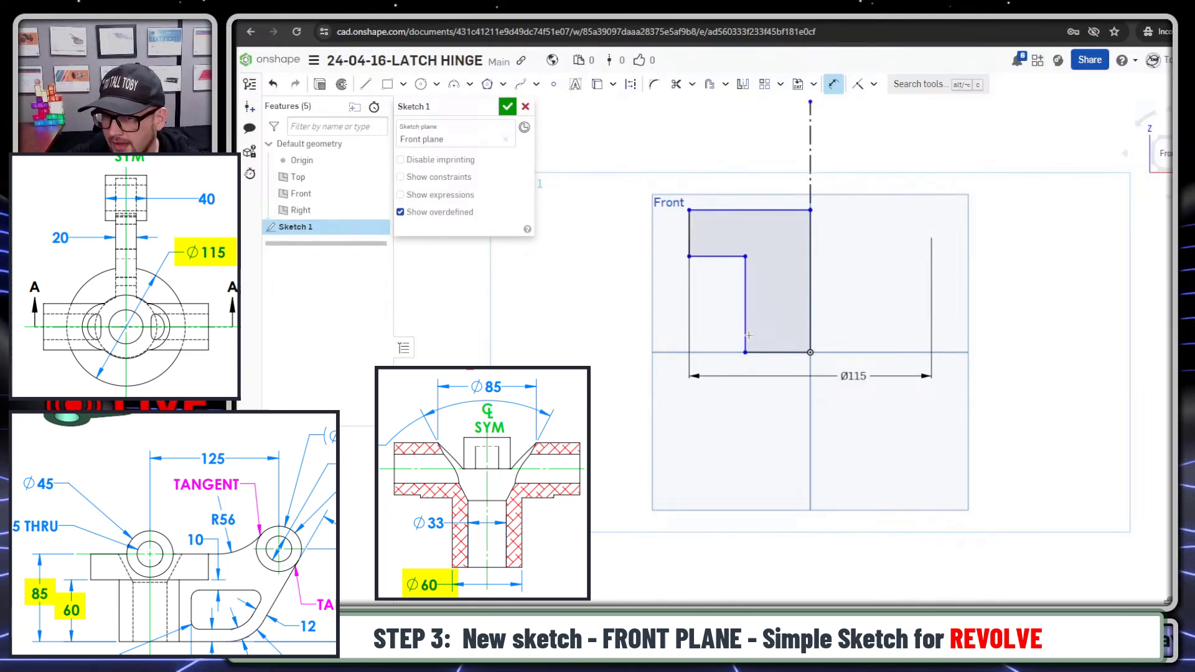
pyautogui.click(810, 163)
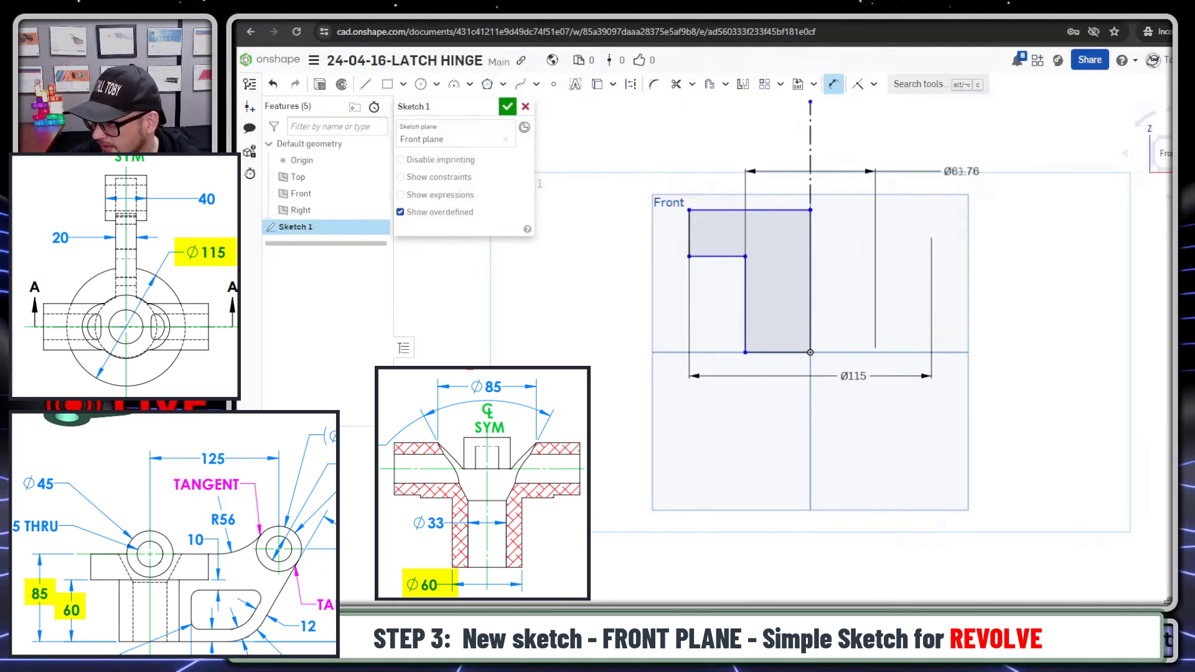
pyautogui.click(961, 172)
pyautogui.write('60')
pyautogui.press('Return')
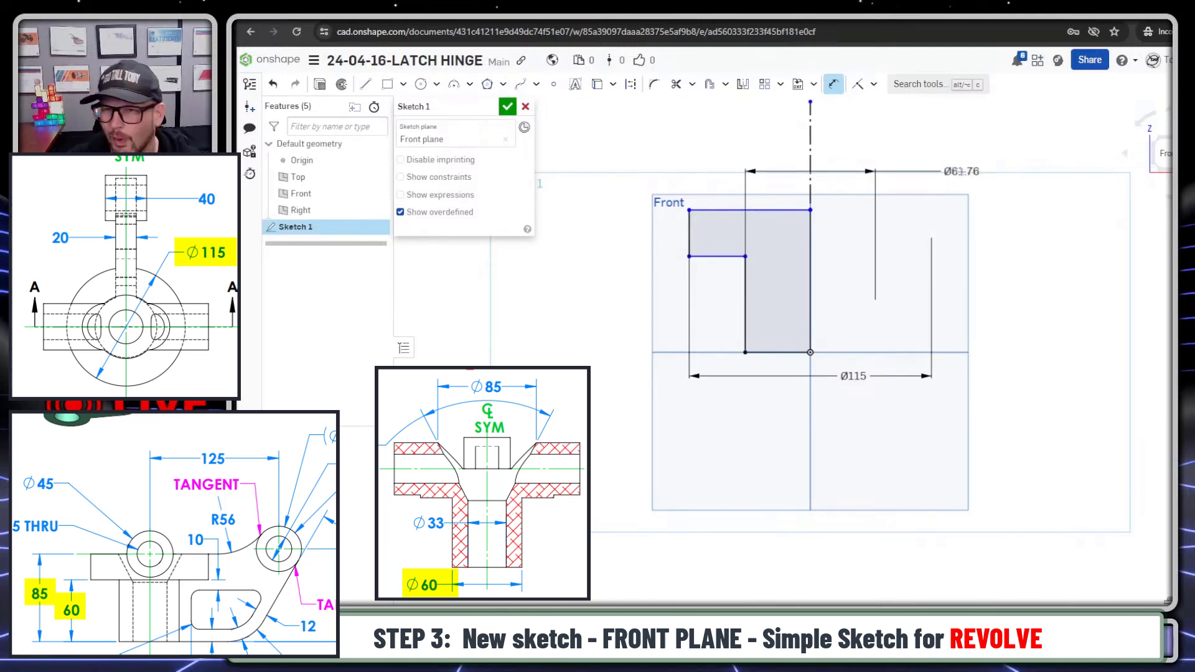
# Dimension the overall height 85 and the inner step height 60.
pyautogui.click(729, 210)
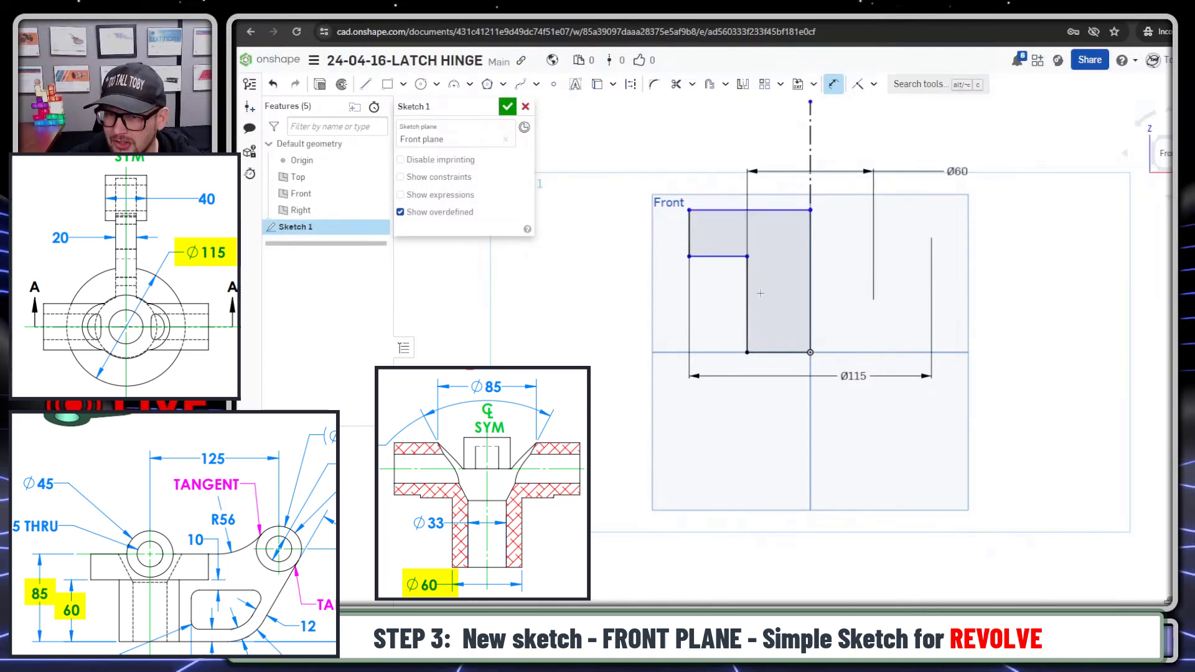
pyautogui.click(777, 352)
pyautogui.click(629, 281)
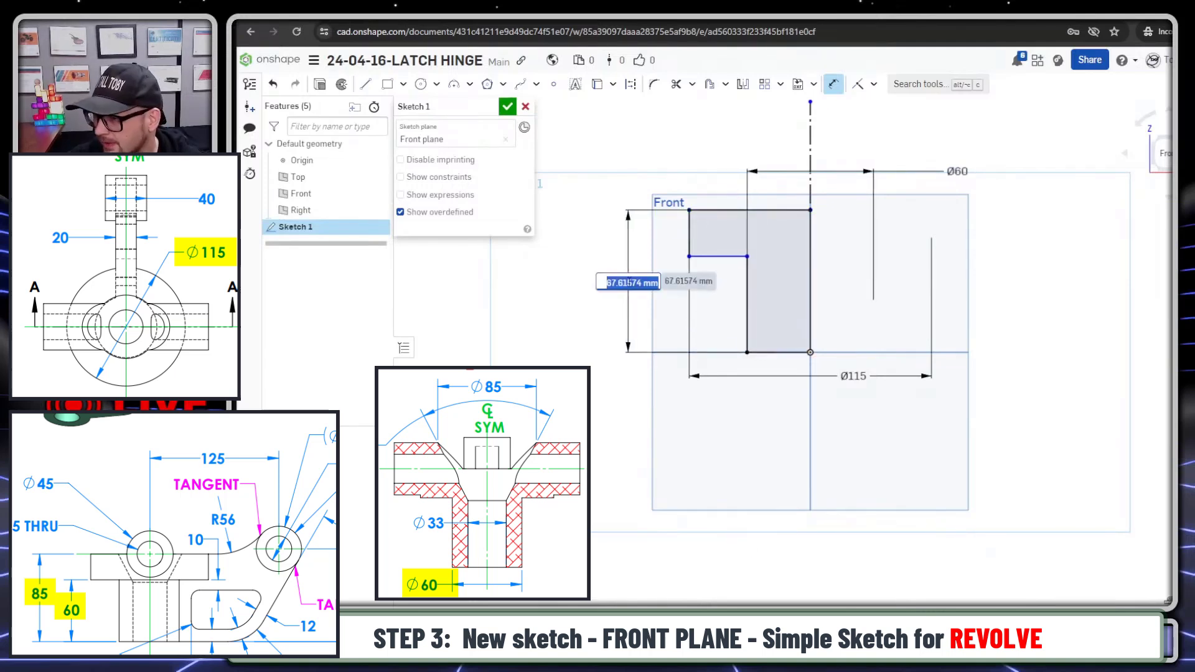
pyautogui.write('85')
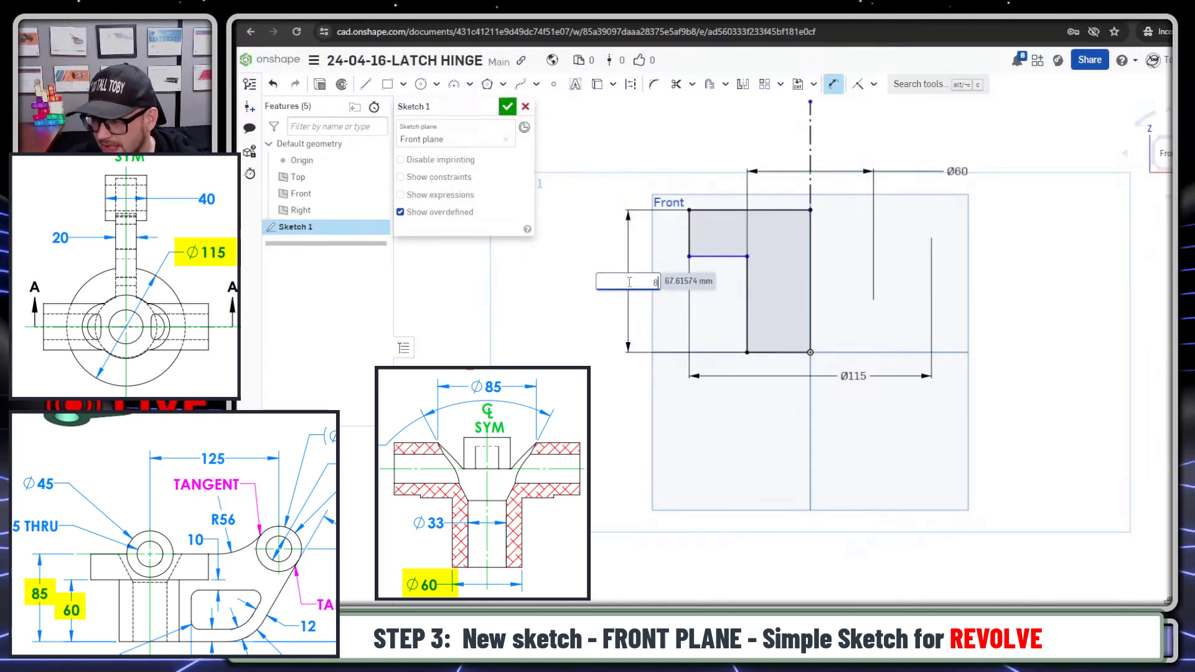
pyautogui.press('Return')
pyautogui.click(745, 335)
pyautogui.click(672, 315)
pyautogui.write('60')
pyautogui.press('Return')
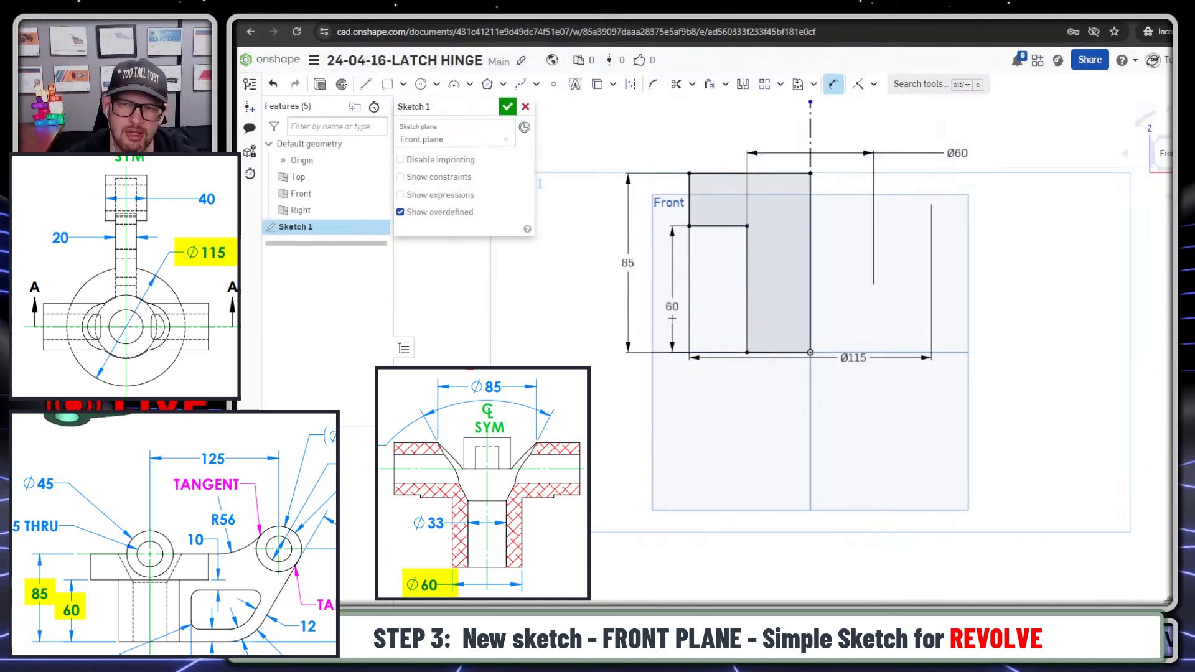
pyautogui.scroll(-3, 921, 233)
pyautogui.scroll(3, 822, 162)
pyautogui.scroll(-4, 933, 168)
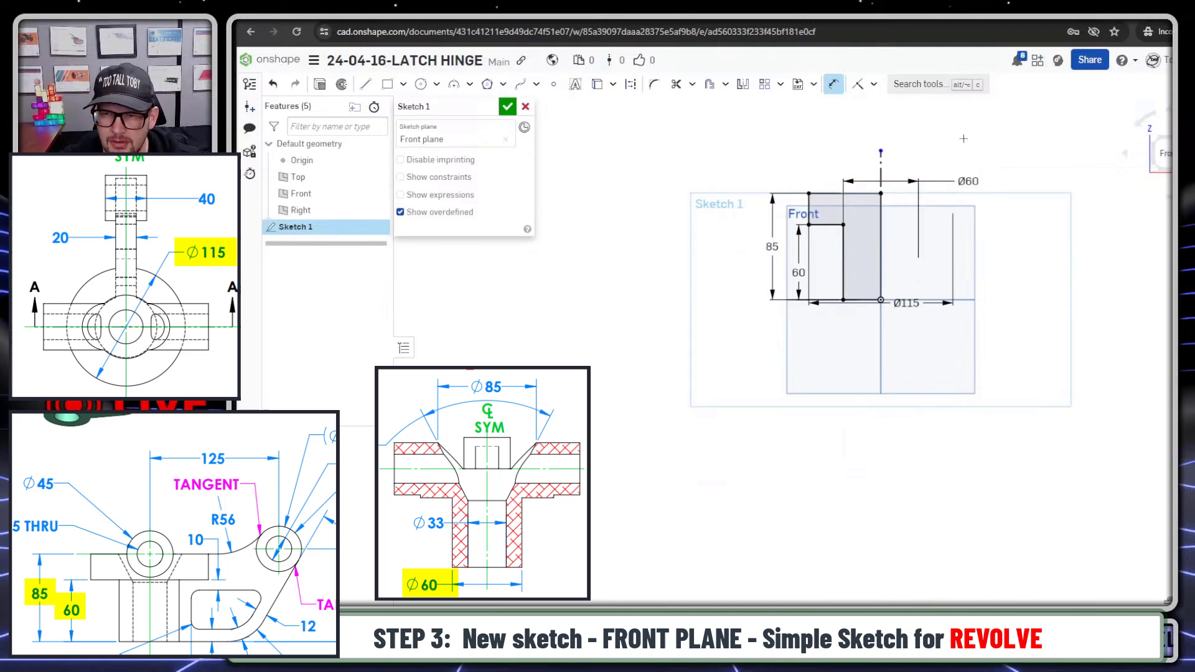
pyautogui.moveTo(966, 153); pyautogui.dragTo(903, 224, button='middle')
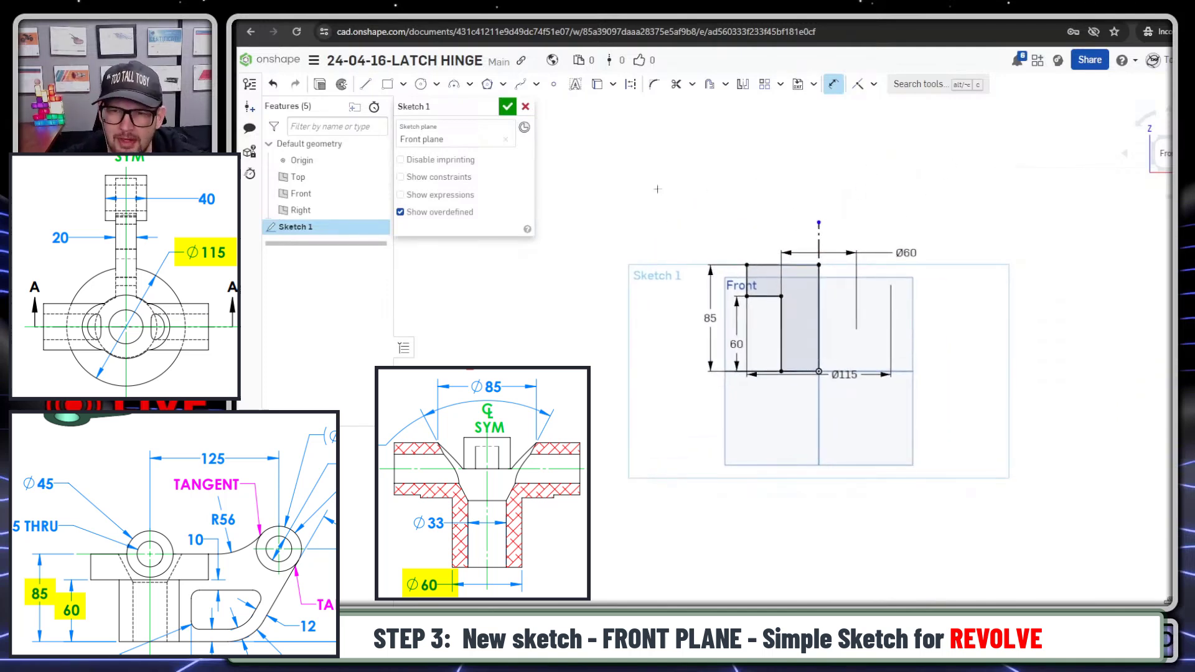
pyautogui.scroll(1, 856, 212)
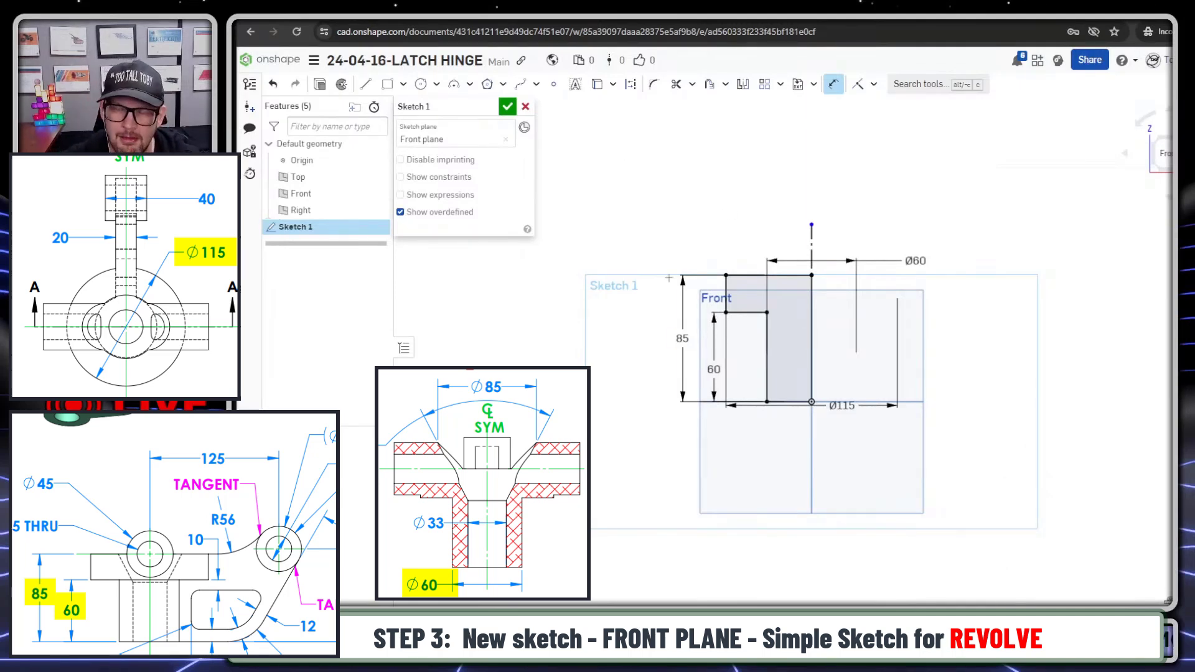
# Revolve Sketch 1 a full 360° about its vertical centreline and view it isometric.
pyautogui.click(341, 85)
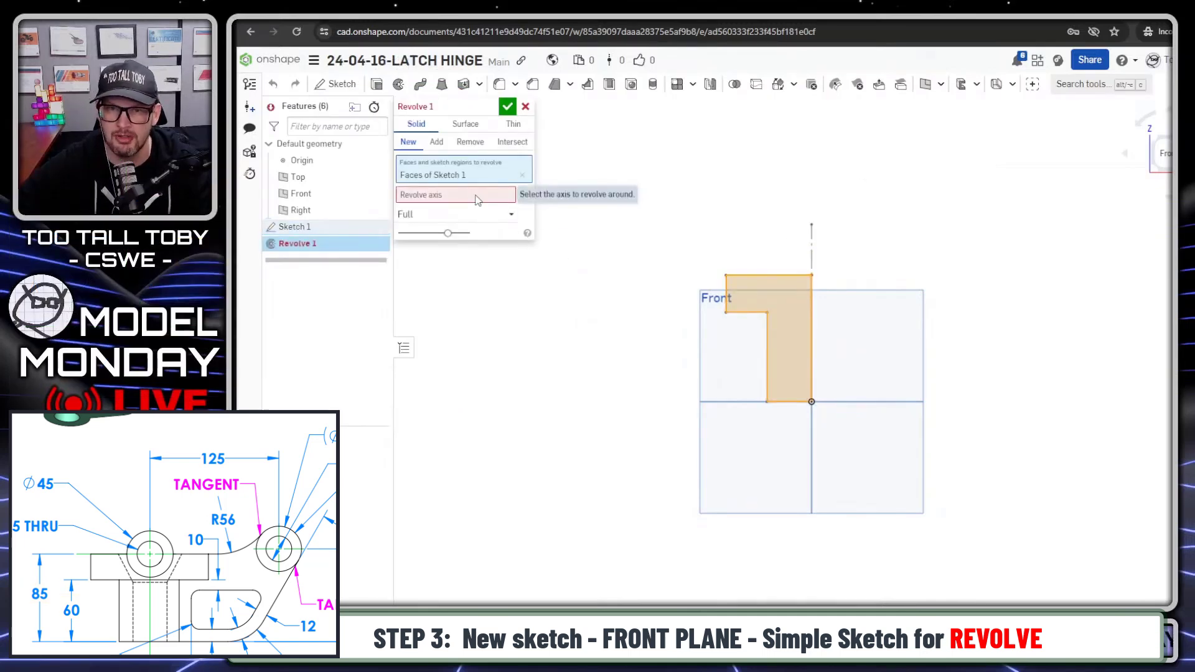
pyautogui.click(477, 196)
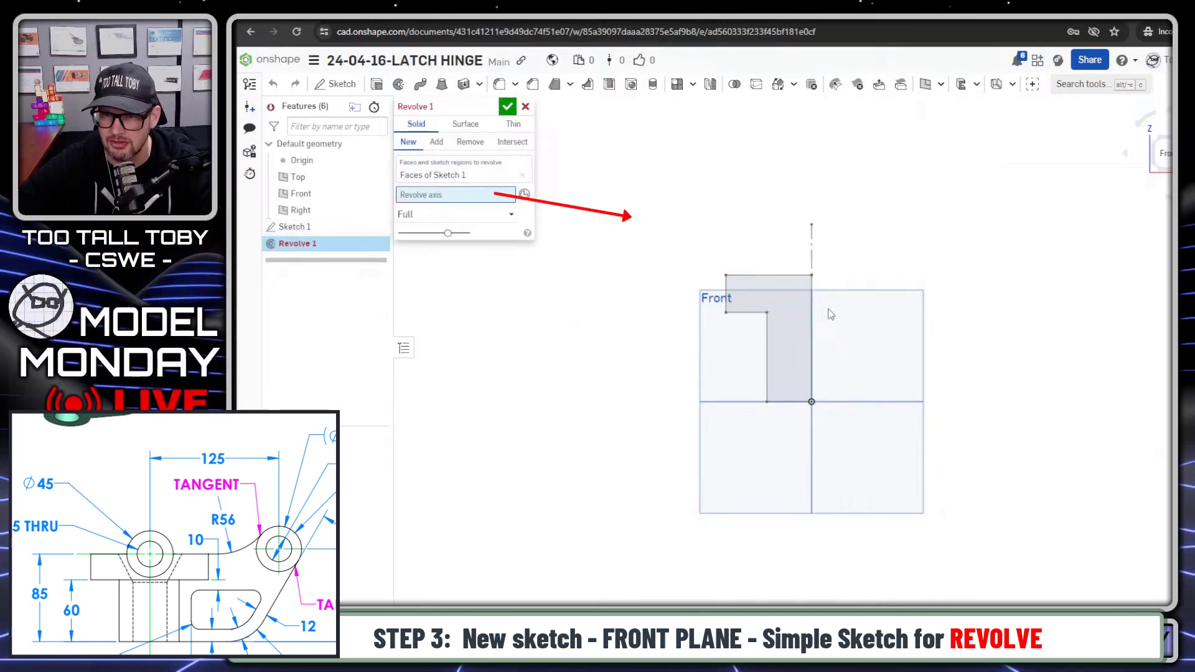
pyautogui.click(811, 249)
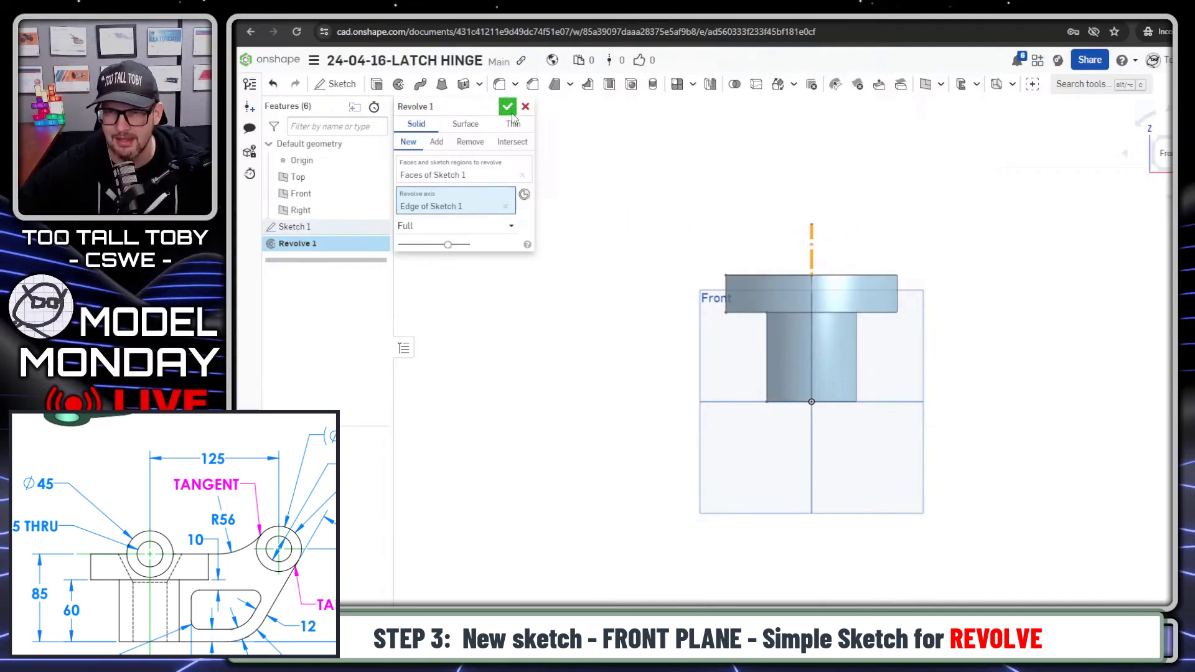
pyautogui.click(508, 108)
pyautogui.hotkey('shift', '7')
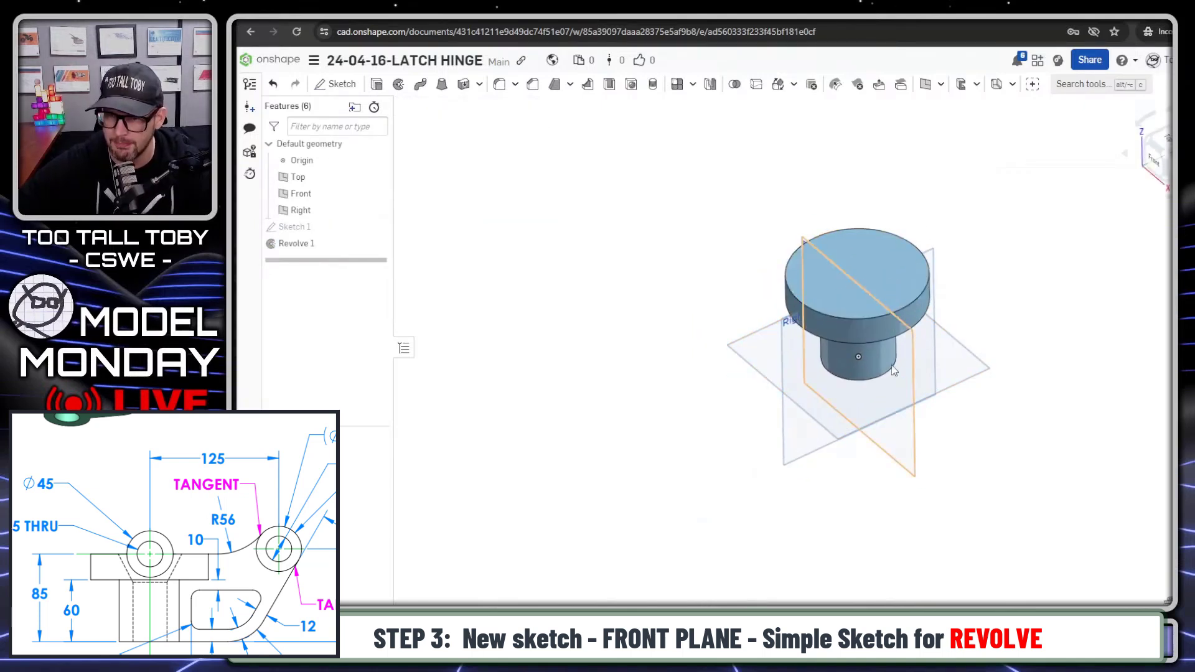
pyautogui.click(802, 459)
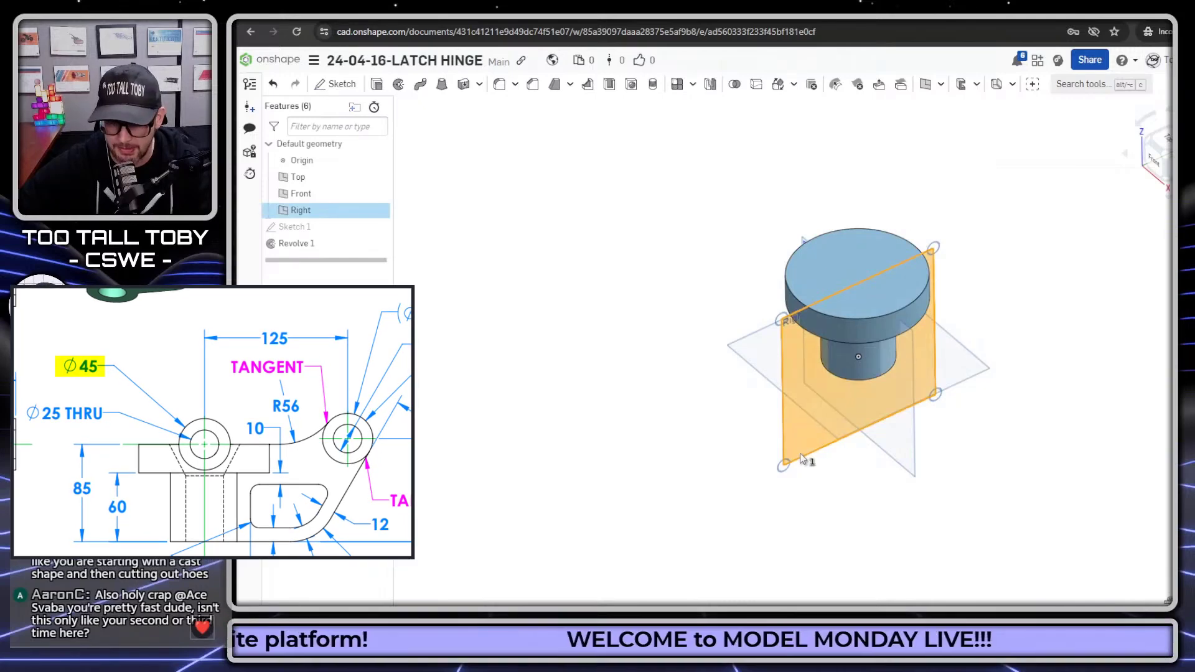
# Start a sketch on the Right plane and draw a Ø45 circle above the part.
pyautogui.press('n')
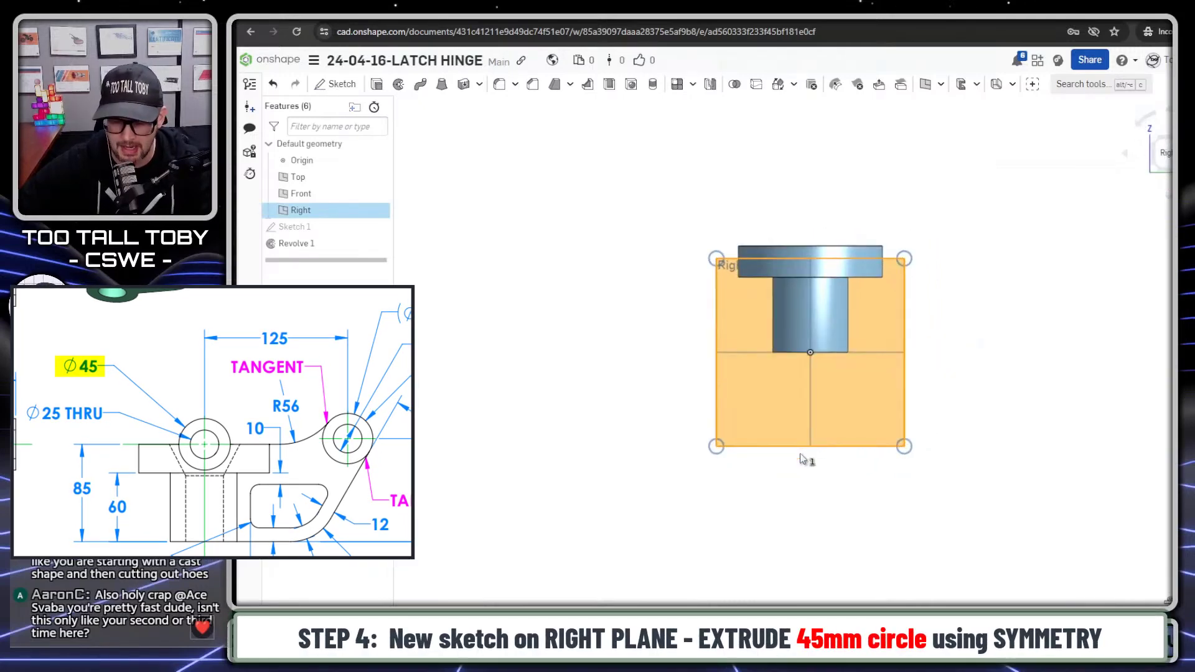
pyautogui.press('s')
pyautogui.click(820, 445)
pyautogui.press('s')
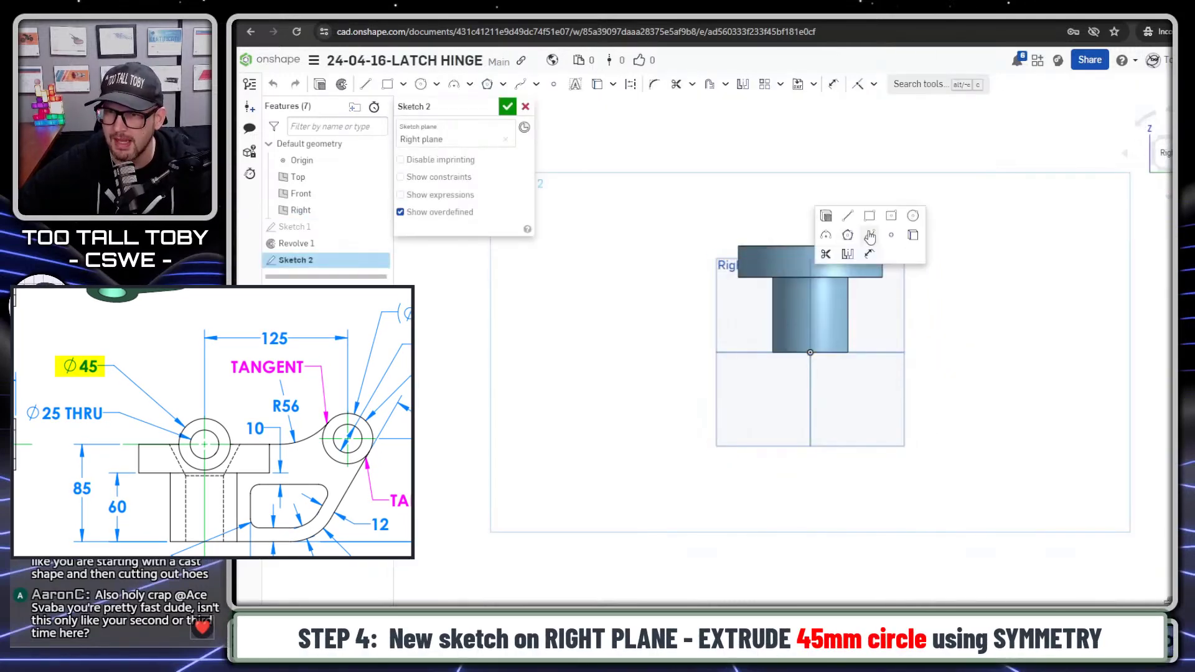
pyautogui.click(913, 223)
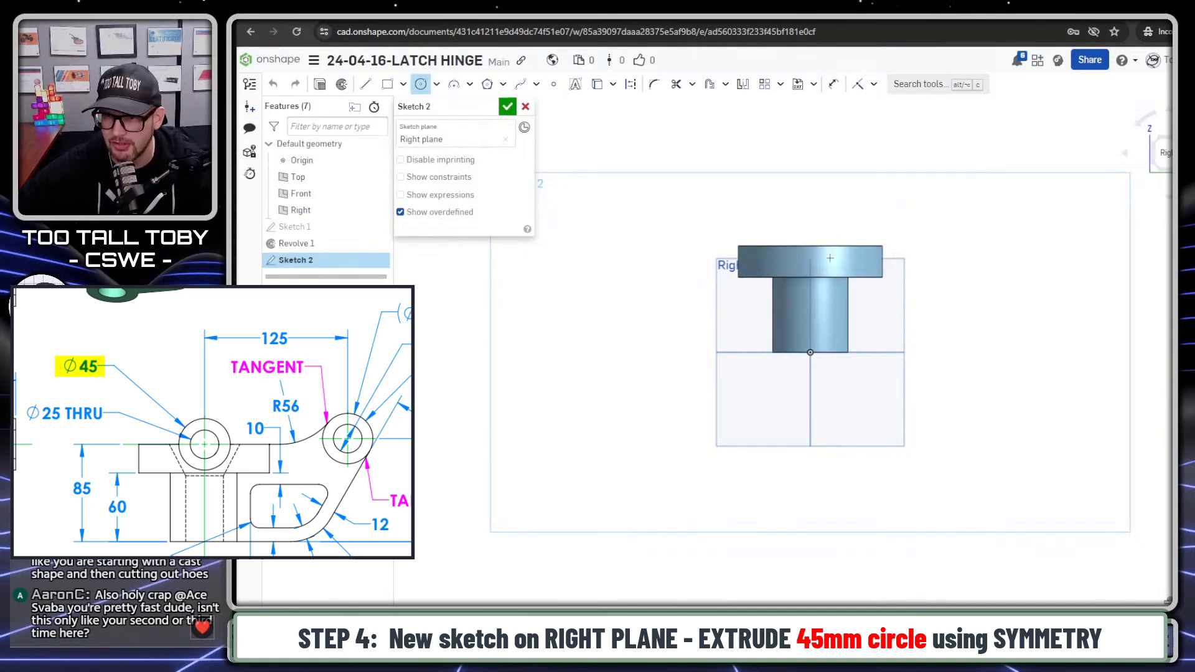
pyautogui.click(810, 223)
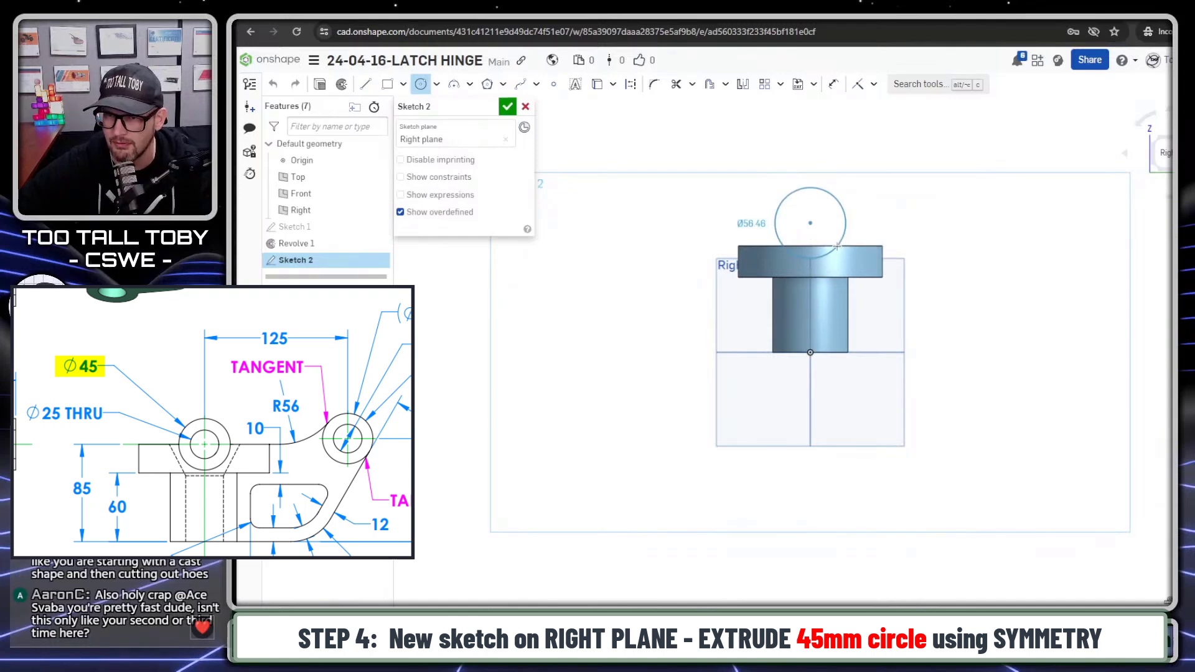
pyautogui.click(837, 246)
pyautogui.write('45')
pyautogui.press('Return')
# Constrain the circle's centre to the midpoint of the flange's top edge.
pyautogui.press('d')
pyautogui.click(809, 223)
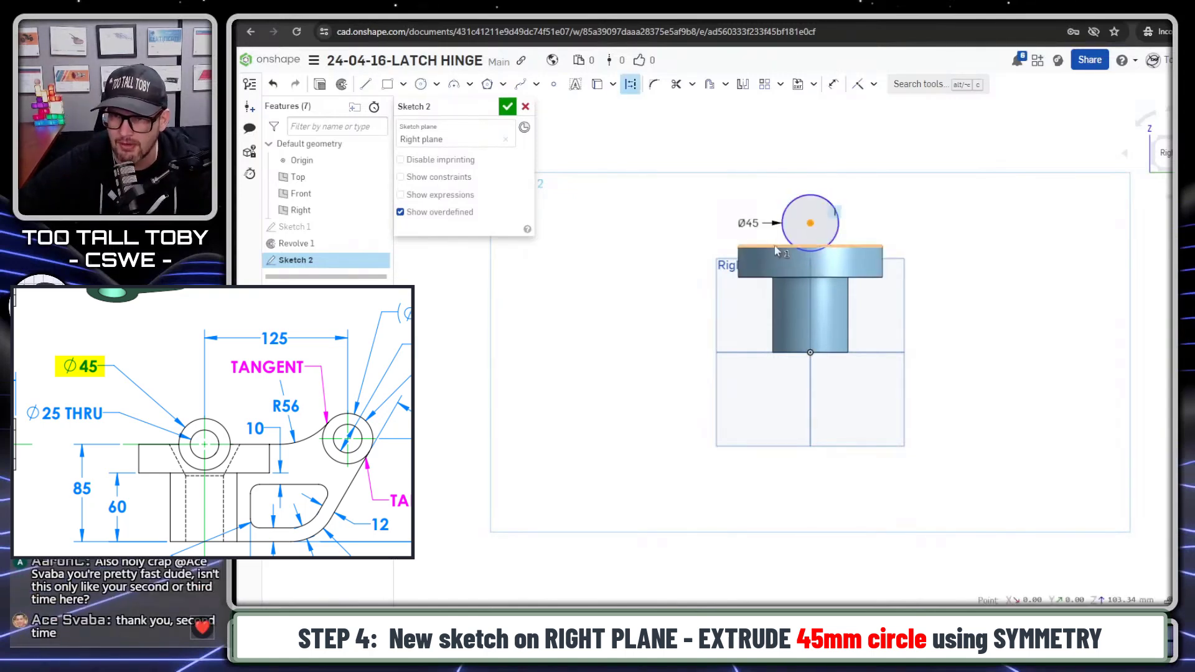
pyautogui.click(776, 247)
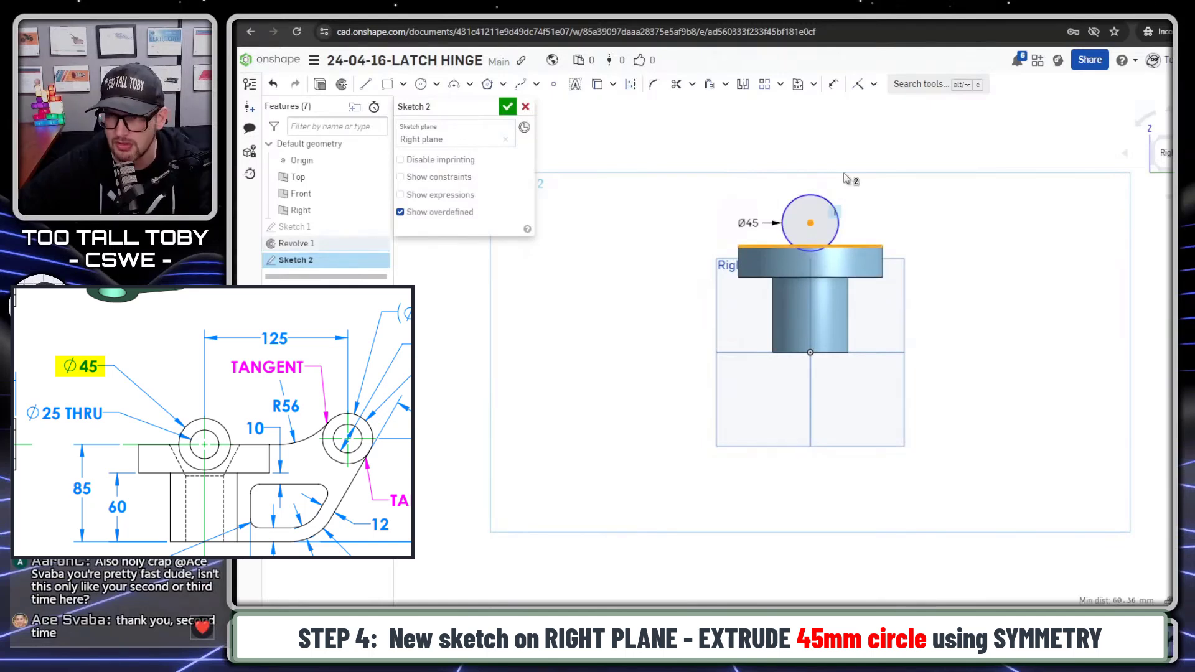
pyautogui.hotkey('shift', 'm')
pyautogui.scroll(-1, 775, 311)
pyautogui.moveTo(776, 312); pyautogui.dragTo(829, 349, button='right')
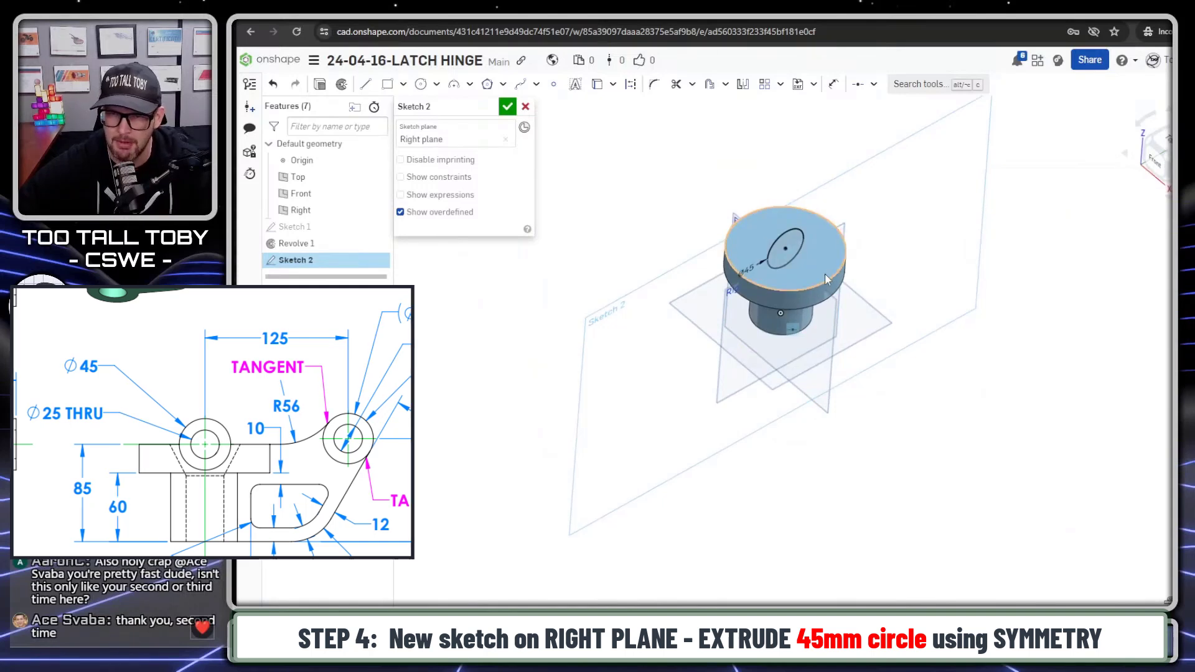
pyautogui.press('s')
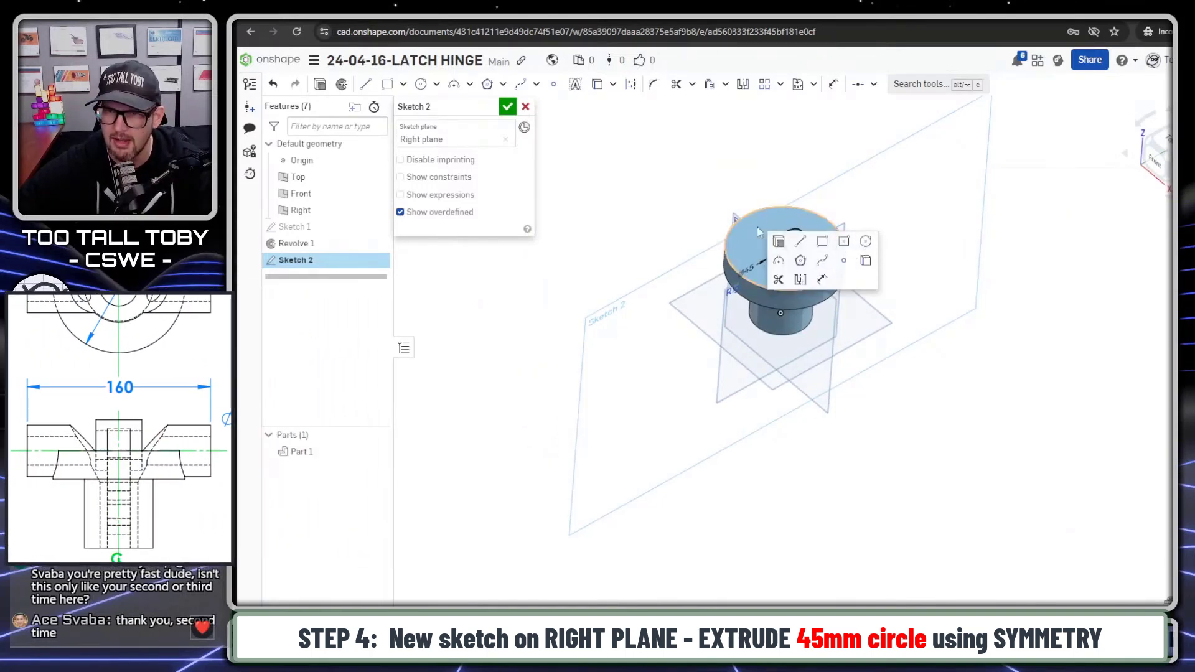
# Extrude the Ø45 circle Blind and symmetric to a 160 mm depth.
pyautogui.hotkey('shift', 'e')
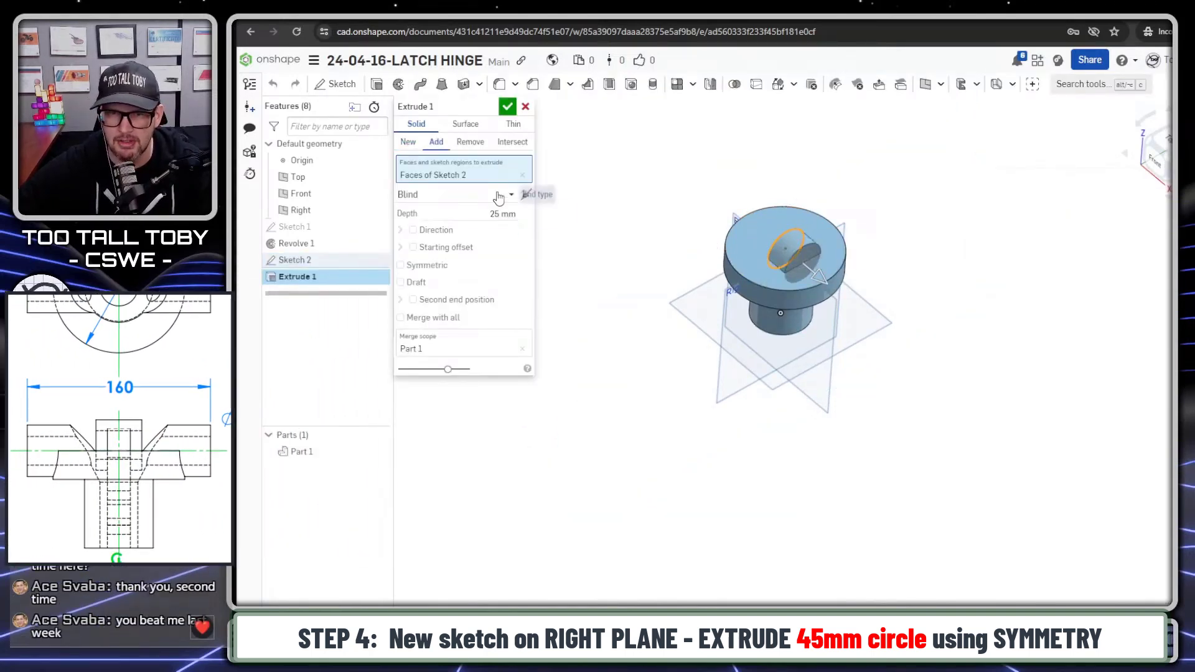
pyautogui.click(504, 197)
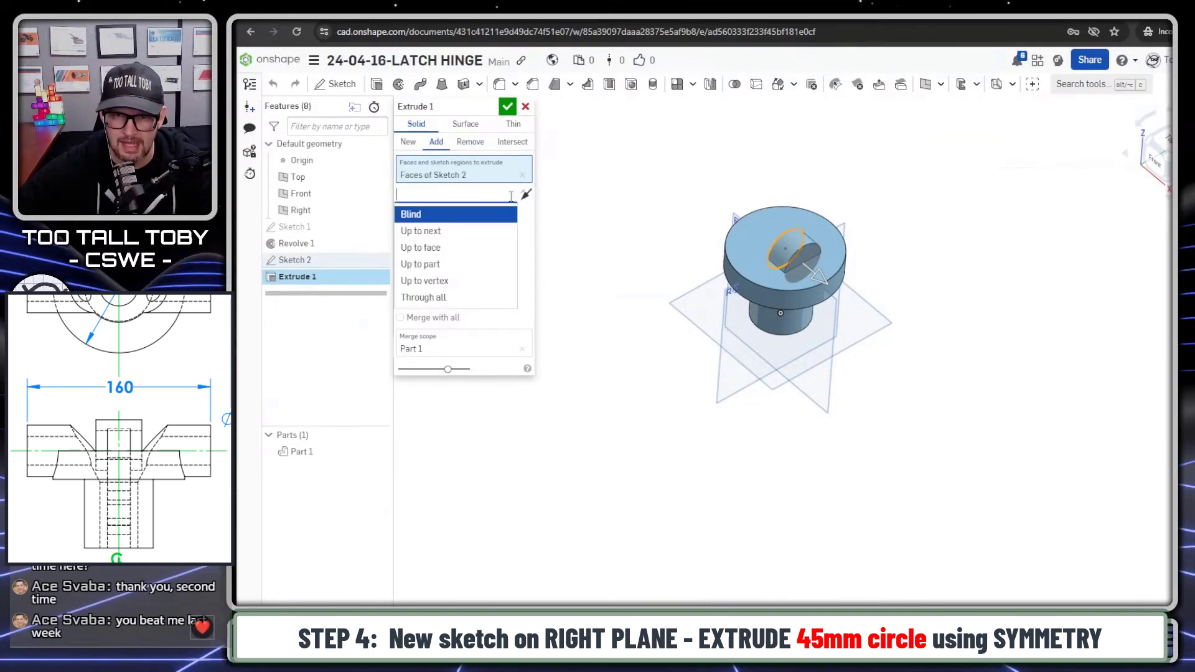
pyautogui.click(435, 221)
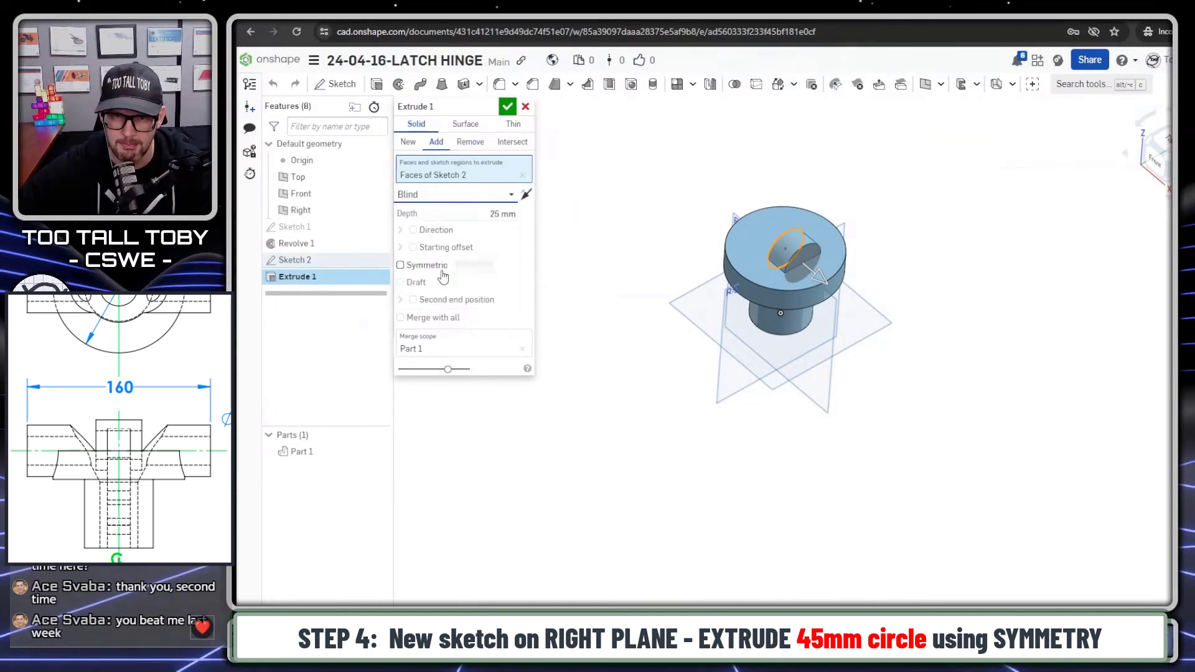
pyautogui.click(423, 264)
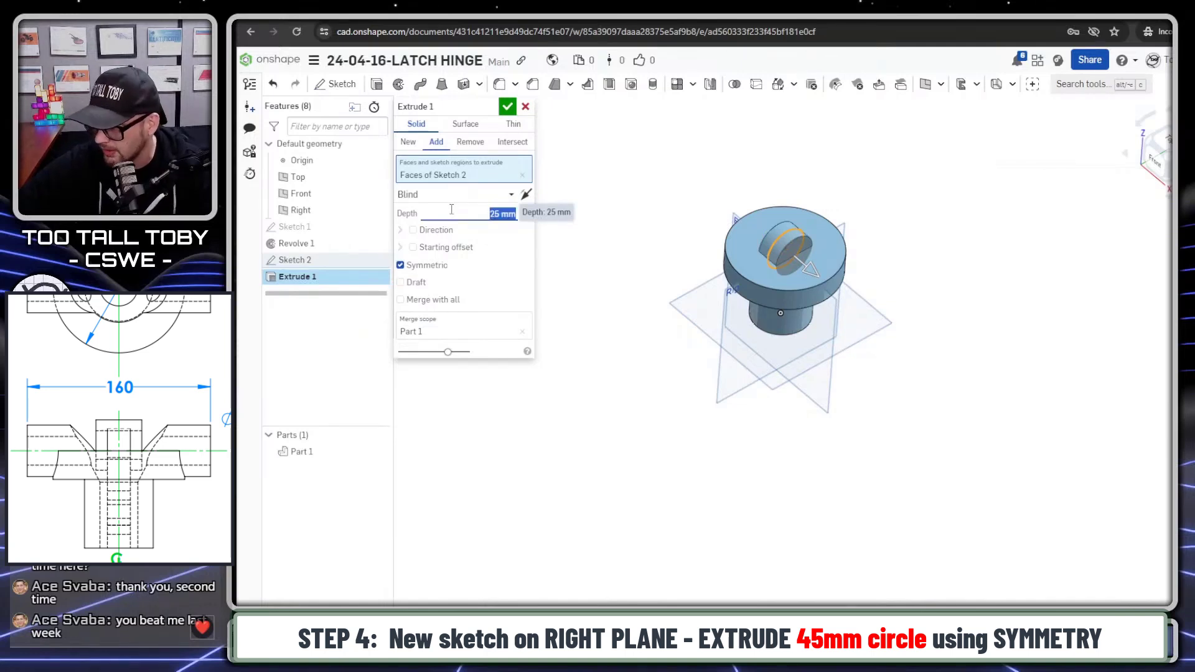
pyautogui.press('Return')
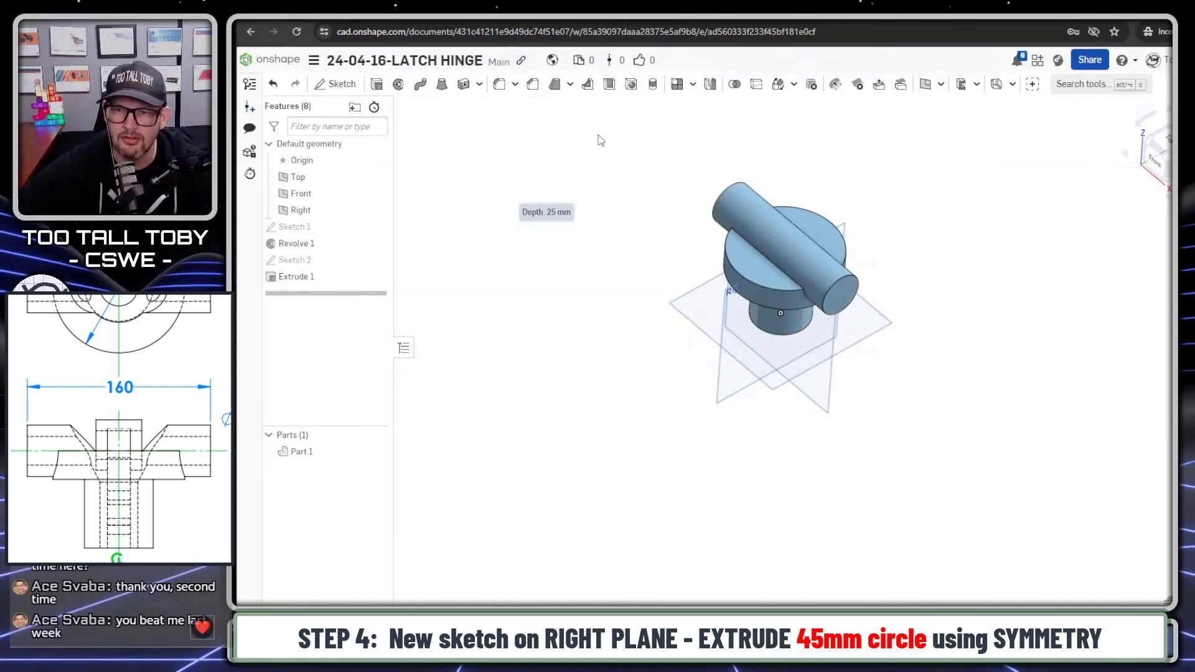
# Start Sketch 3 on the Right plane, viewed face-on.
pyautogui.click(297, 212)
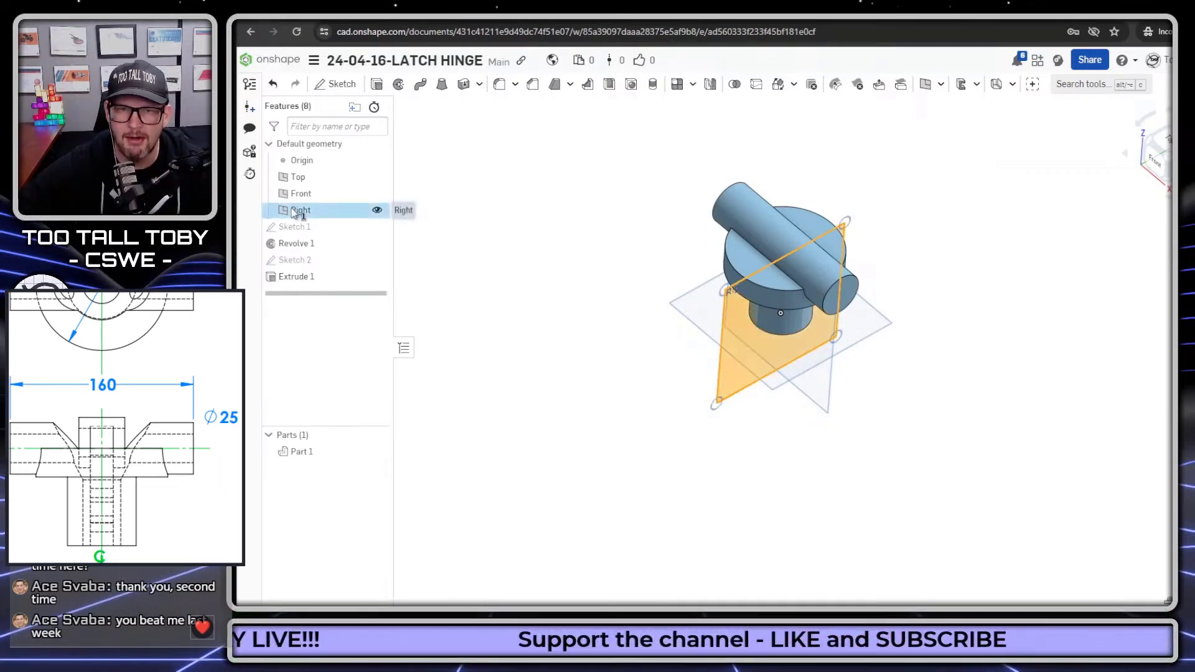
pyautogui.press('s')
pyautogui.click(310, 201)
pyautogui.press('n')
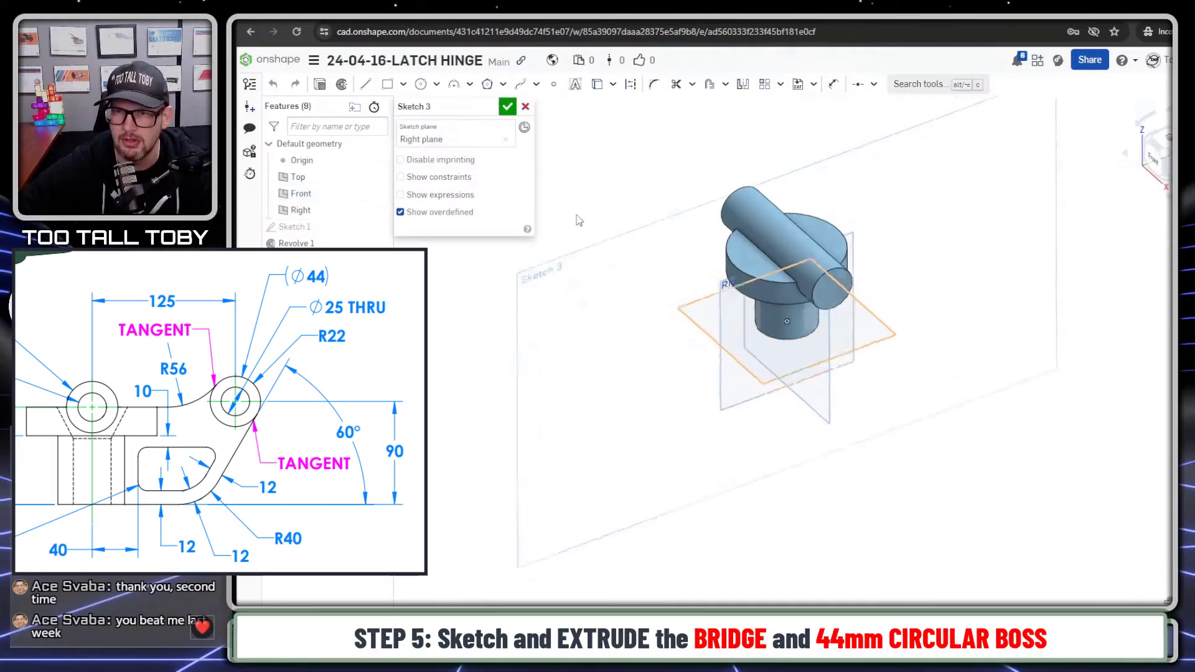
pyautogui.press('n')
pyautogui.scroll(3, 946, 303)
# Draw a Ø44 circle up and to the right of the cross boss.
pyautogui.press('s')
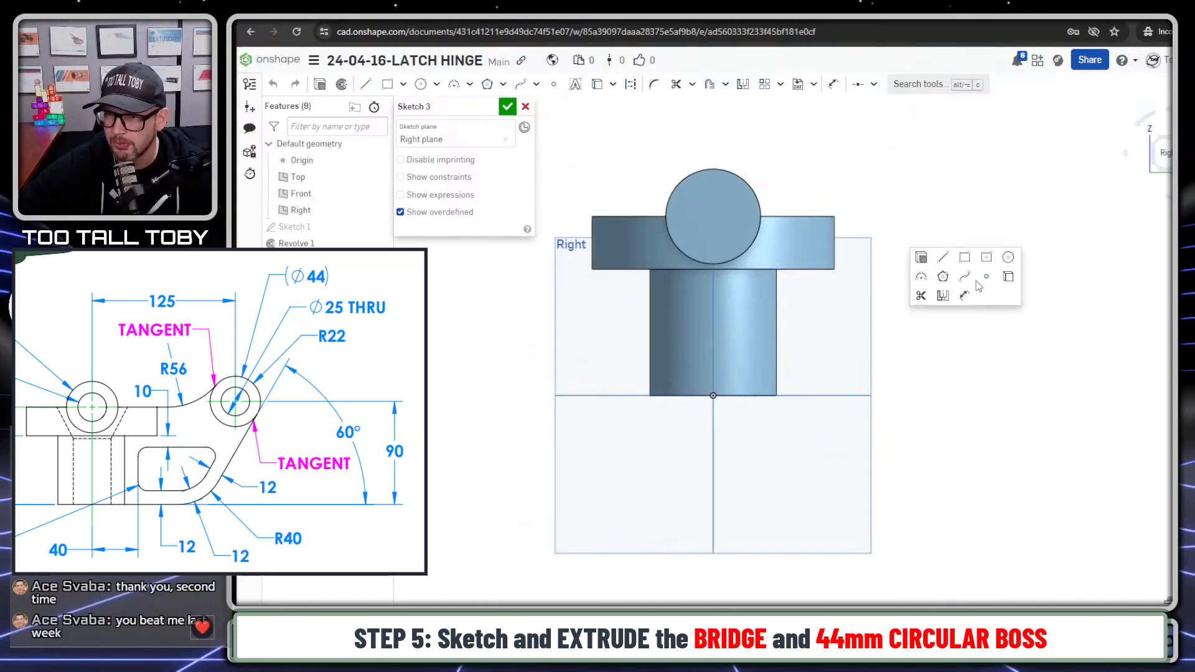
pyautogui.click(1008, 259)
pyautogui.click(962, 183)
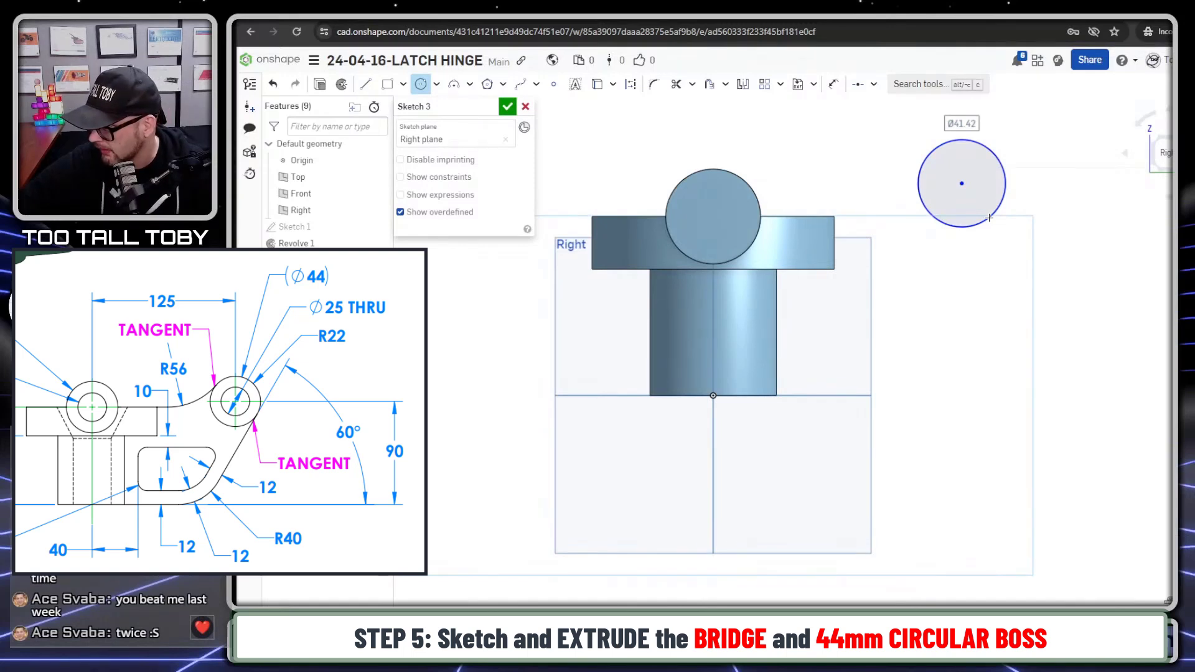
pyautogui.write('44')
pyautogui.press('Return')
pyautogui.scroll(1, 893, 195)
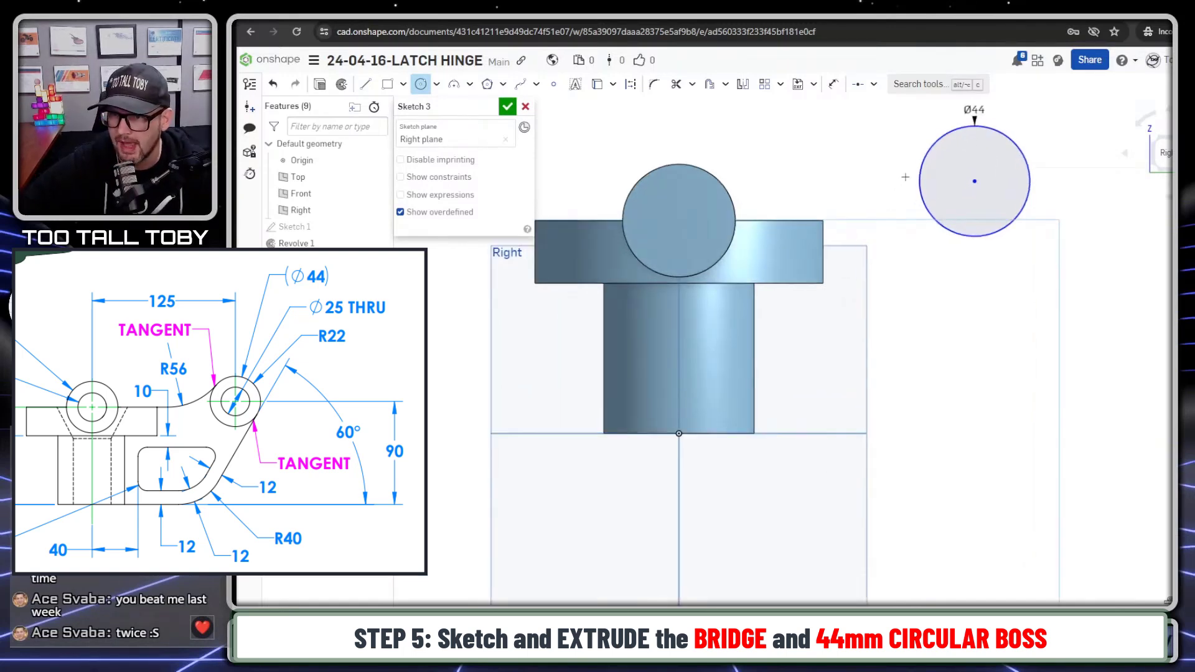
pyautogui.press('s')
pyautogui.click(941, 181)
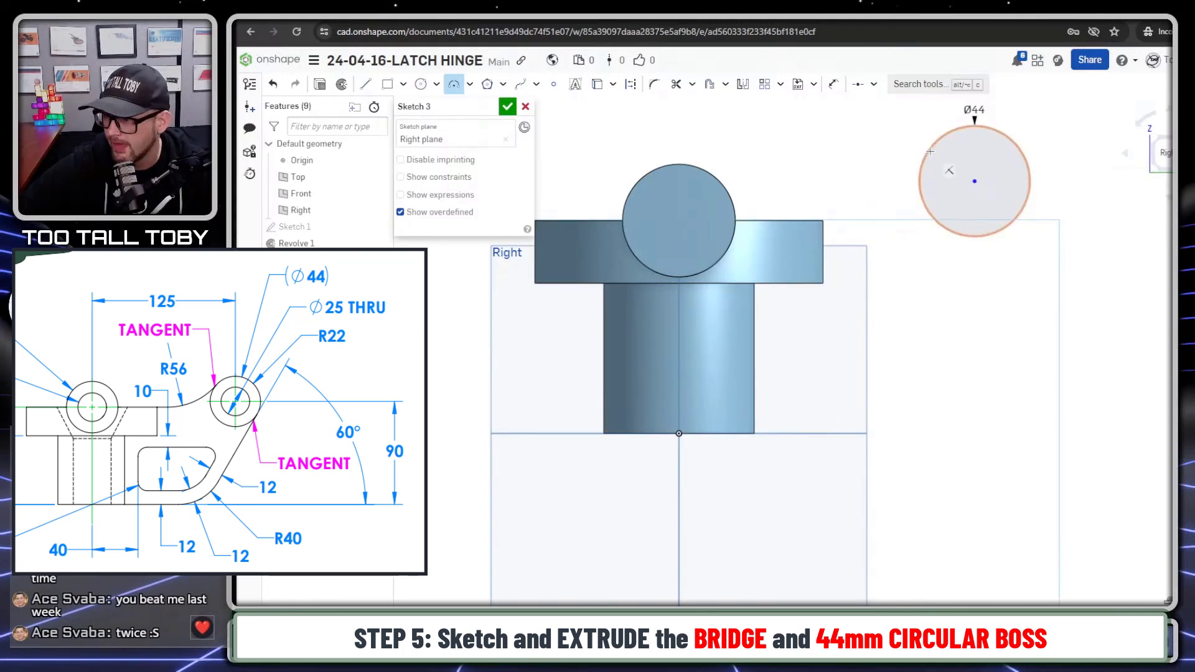
# Draw an R56 arc from the 44 mm circle's edge out to its left.
pyautogui.click(929, 152)
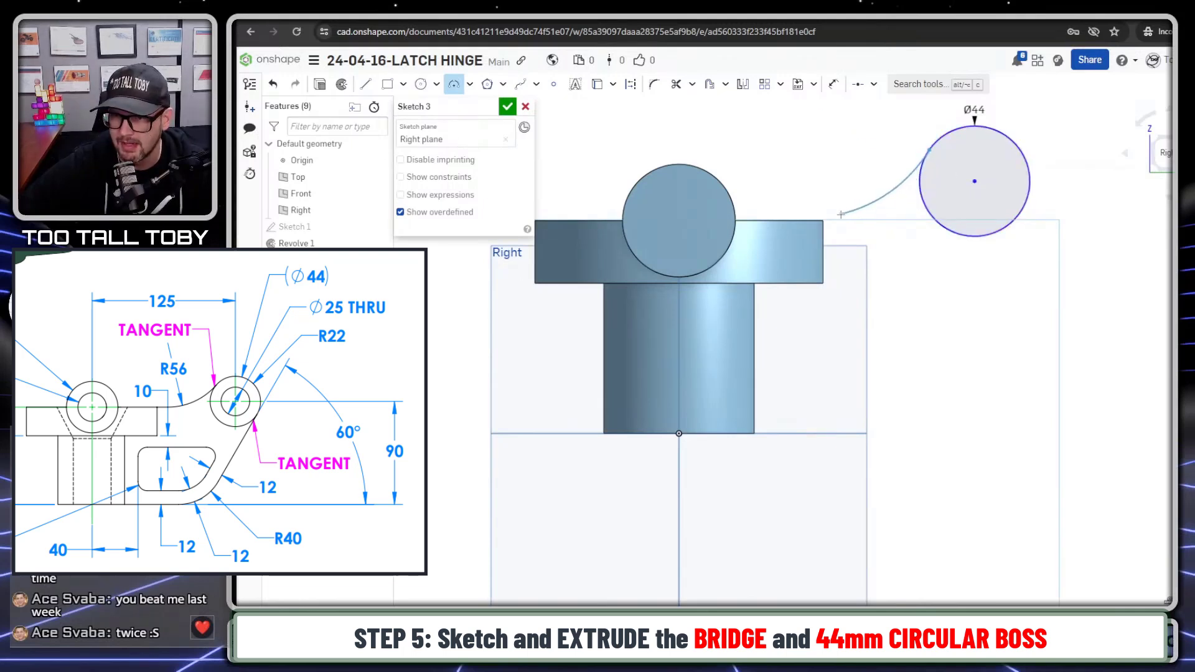
pyautogui.click(873, 203)
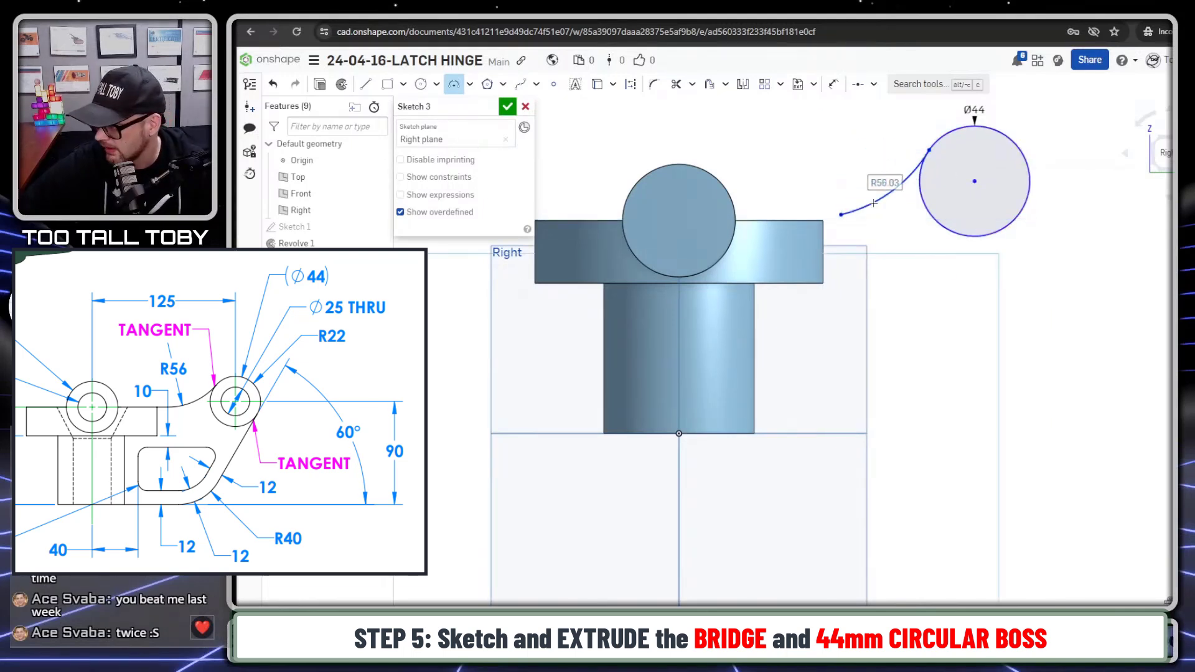
pyautogui.write('569')
pyautogui.press('Return')
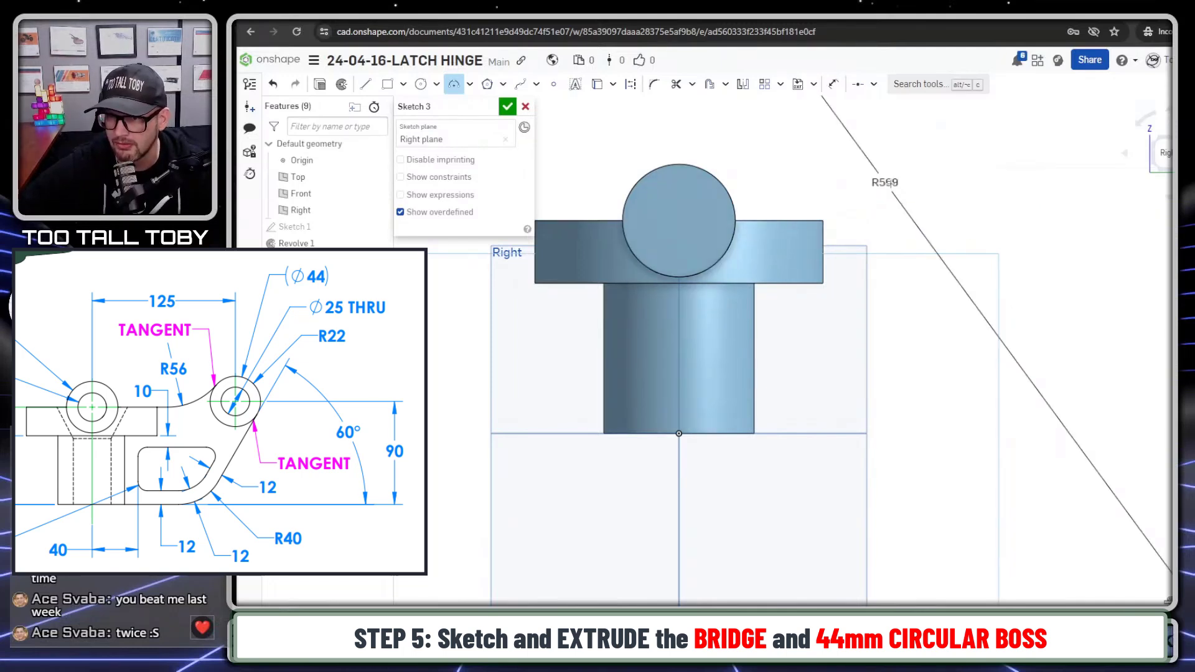
pyautogui.doubleClick(889, 183)
pyautogui.write('56')
pyautogui.press('Return')
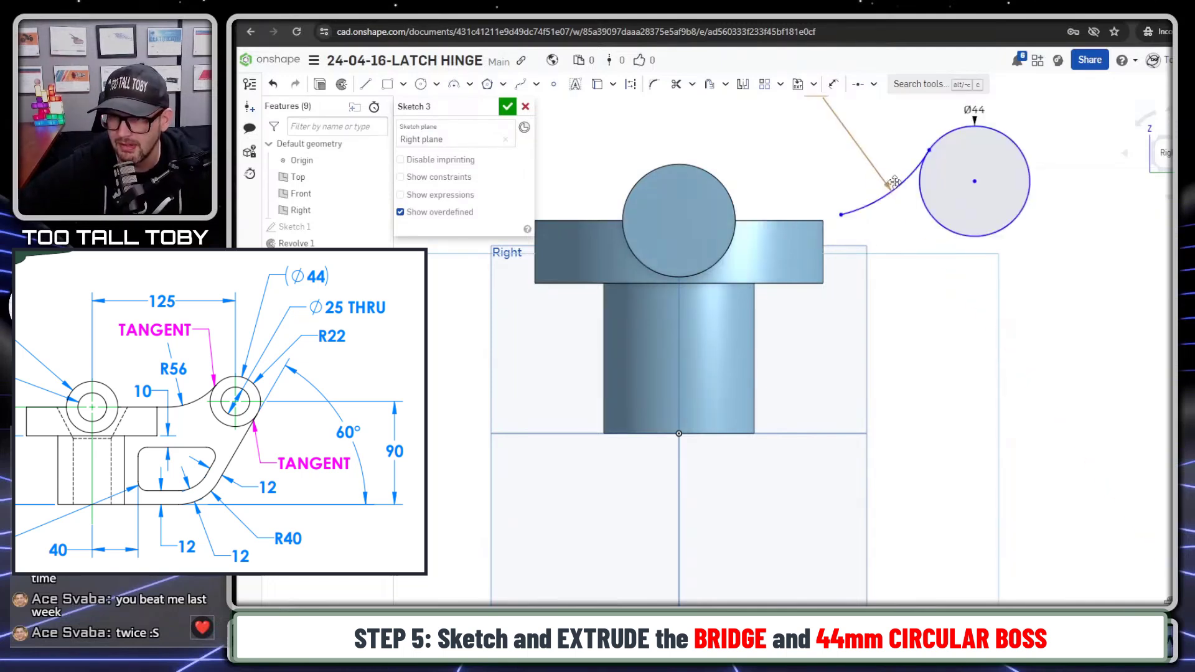
# Draw the right side line, the R40 tangent arc and the bottom line.
pyautogui.press('s')
pyautogui.click(1012, 230)
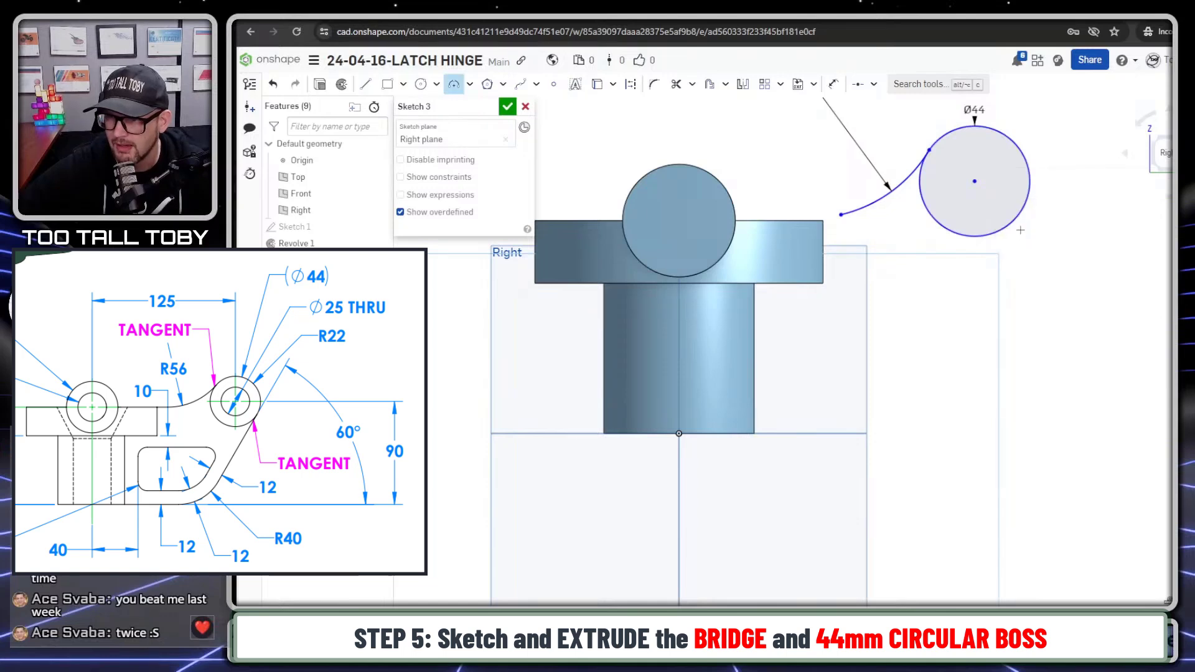
pyautogui.click(1017, 220)
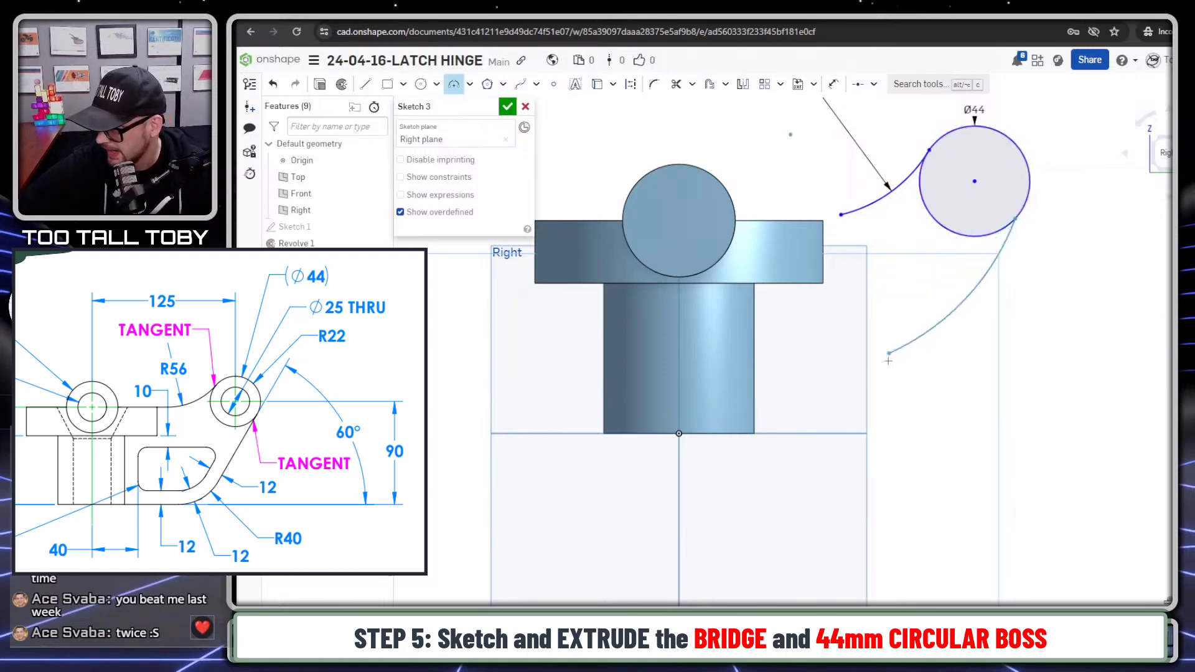
pyautogui.rightClick(1028, 284)
pyautogui.click(1033, 268)
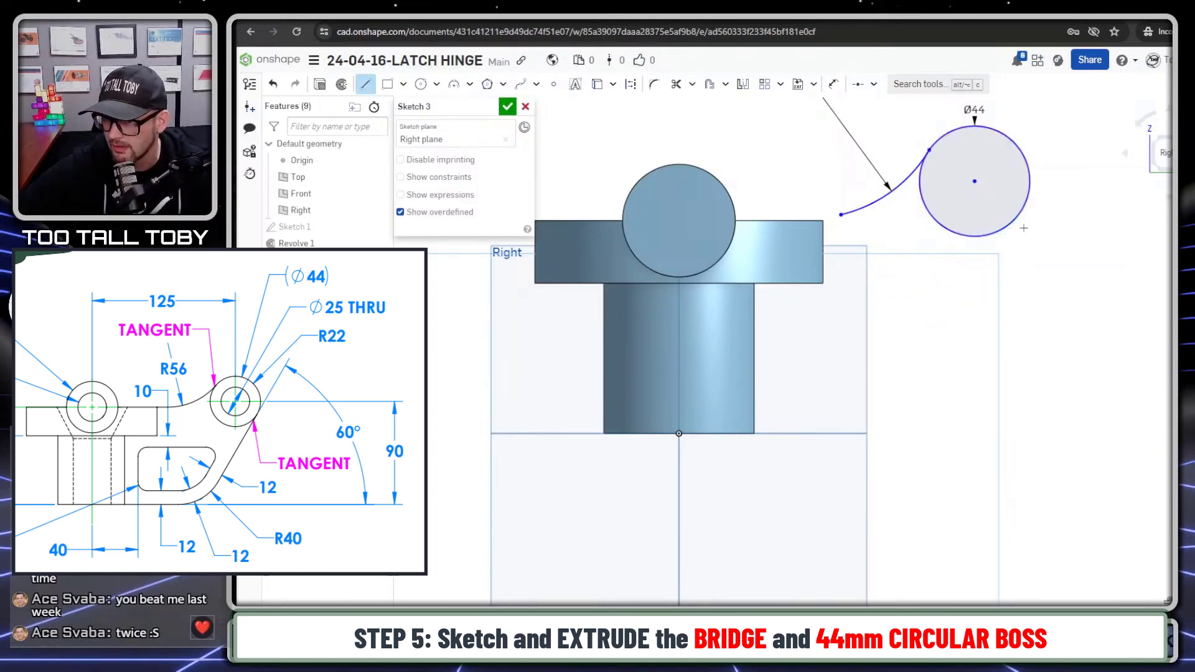
pyautogui.click(1023, 209)
pyautogui.click(957, 363)
pyautogui.moveTo(957, 363)
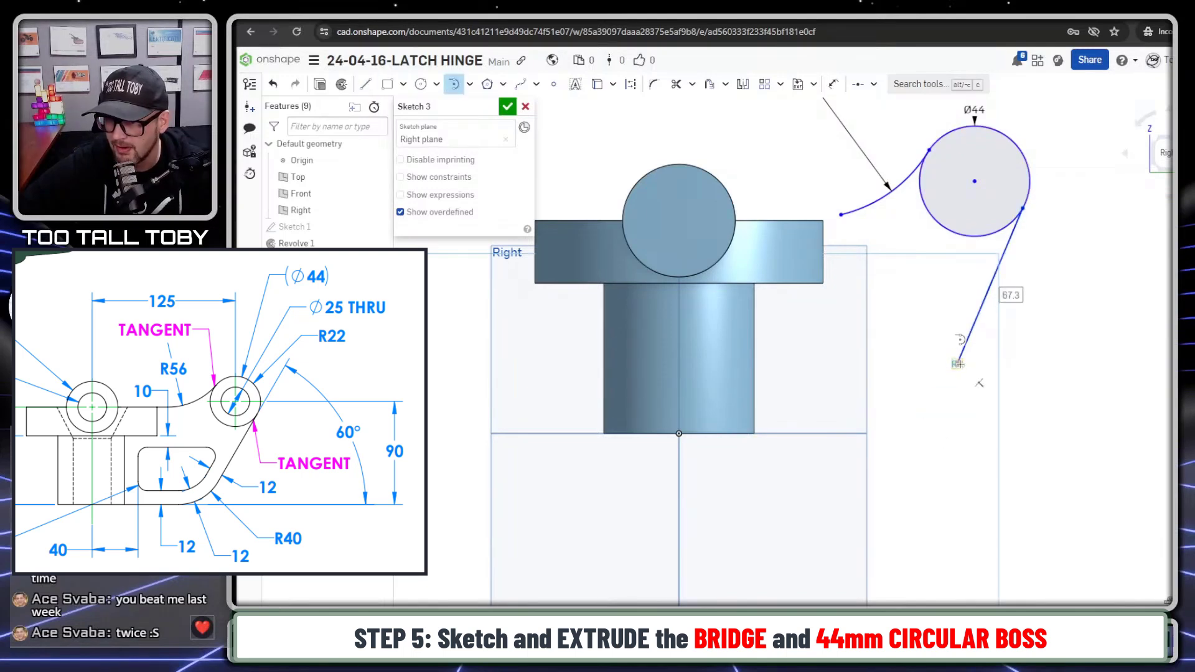
pyautogui.click(895, 408)
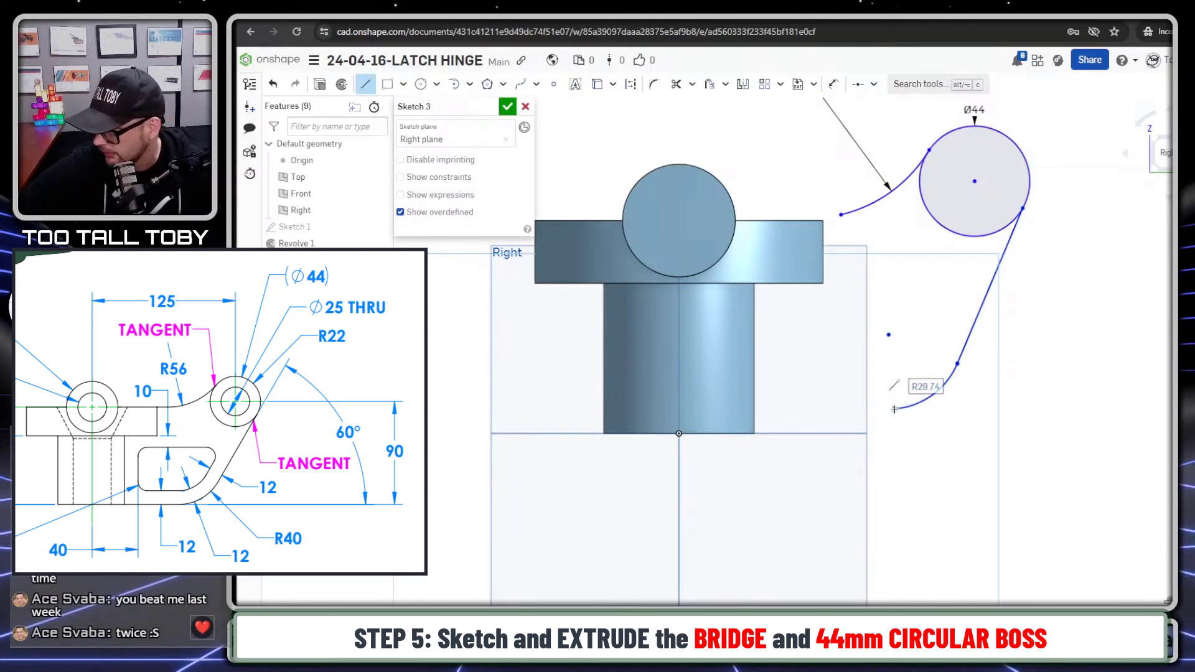
pyautogui.click(873, 425)
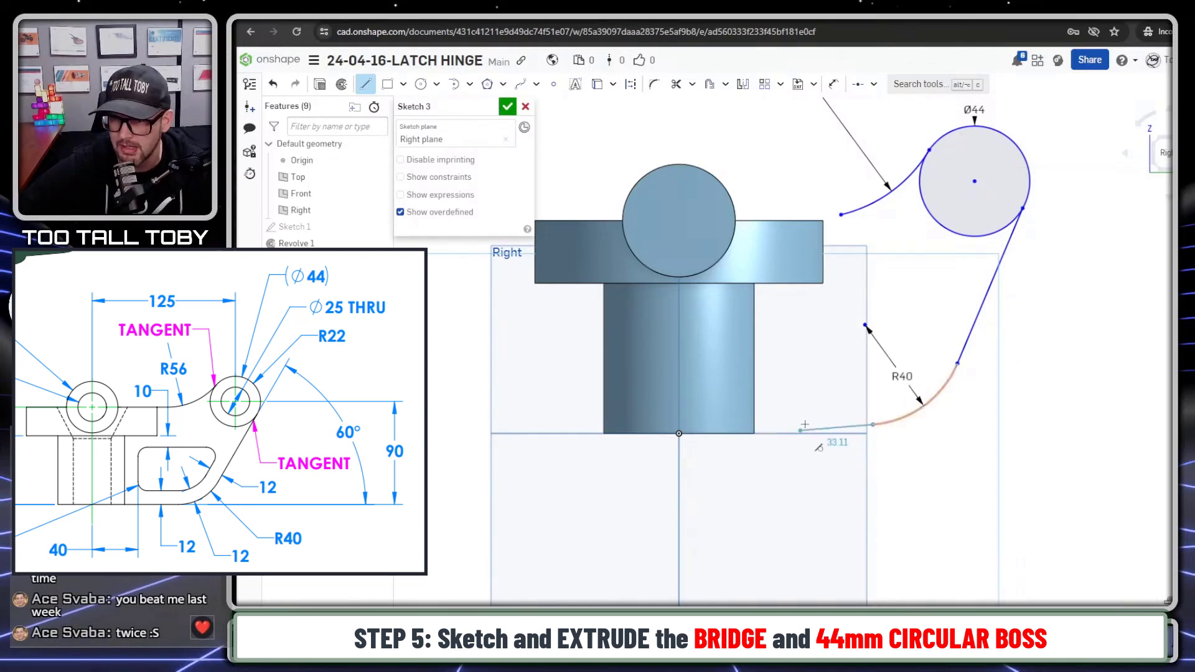
pyautogui.click(801, 424)
pyautogui.press('Escape')
# Draw the top line to the boss centre and a vertical line down to the origin.
pyautogui.press('s')
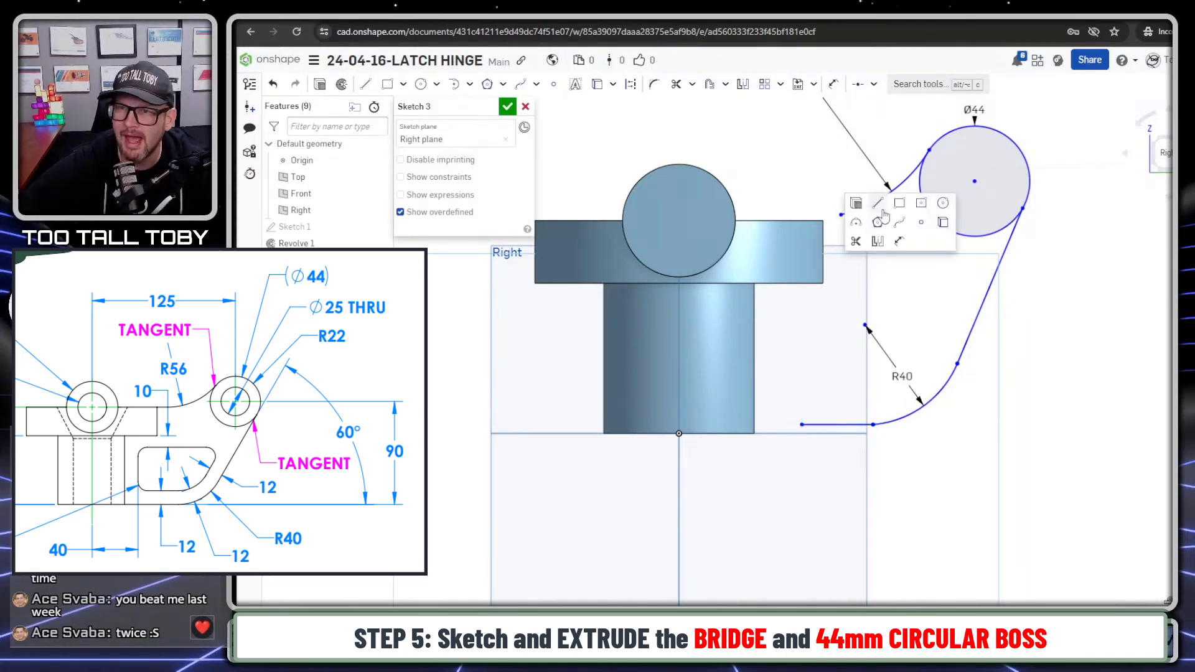
pyautogui.click(877, 203)
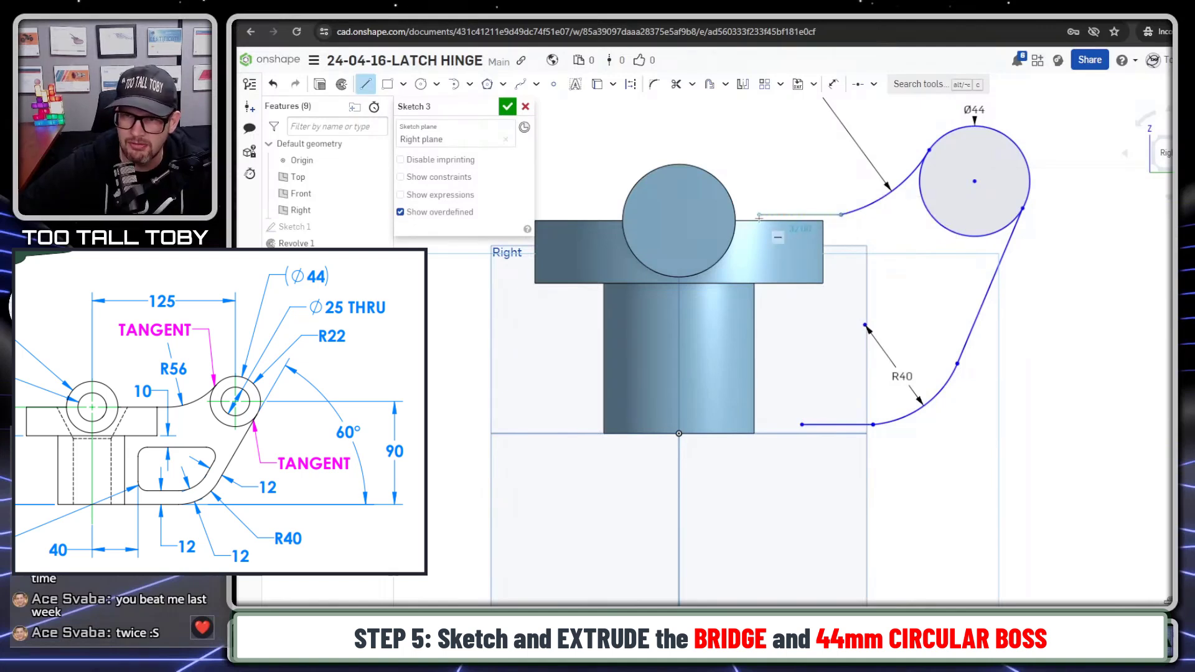
pyautogui.click(677, 212)
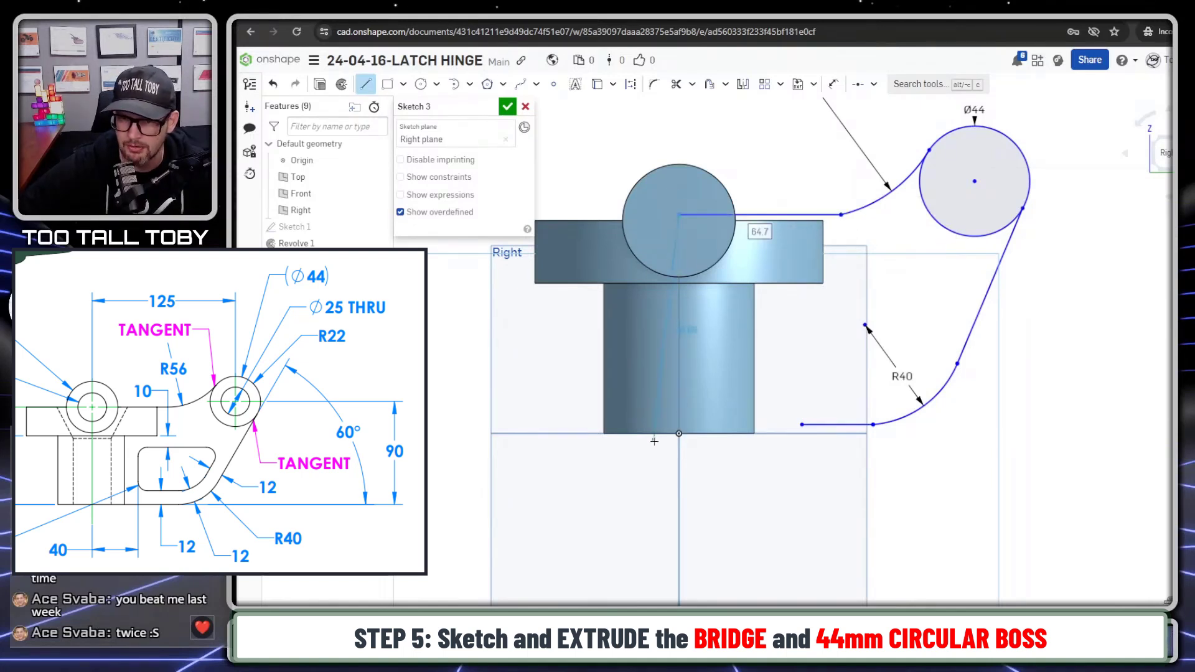
pyautogui.click(679, 434)
pyautogui.press('Escape')
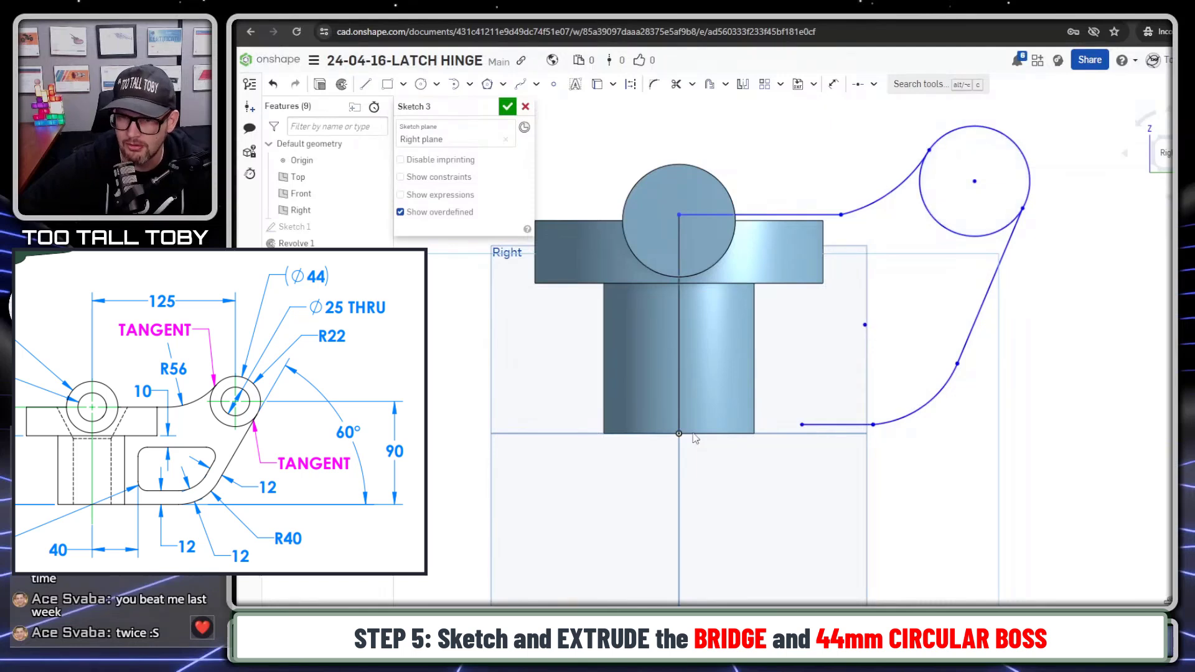
# Make the line end coincident with the origin and the top line with the block's top edge.
pyautogui.click(679, 434)
pyautogui.press('i')
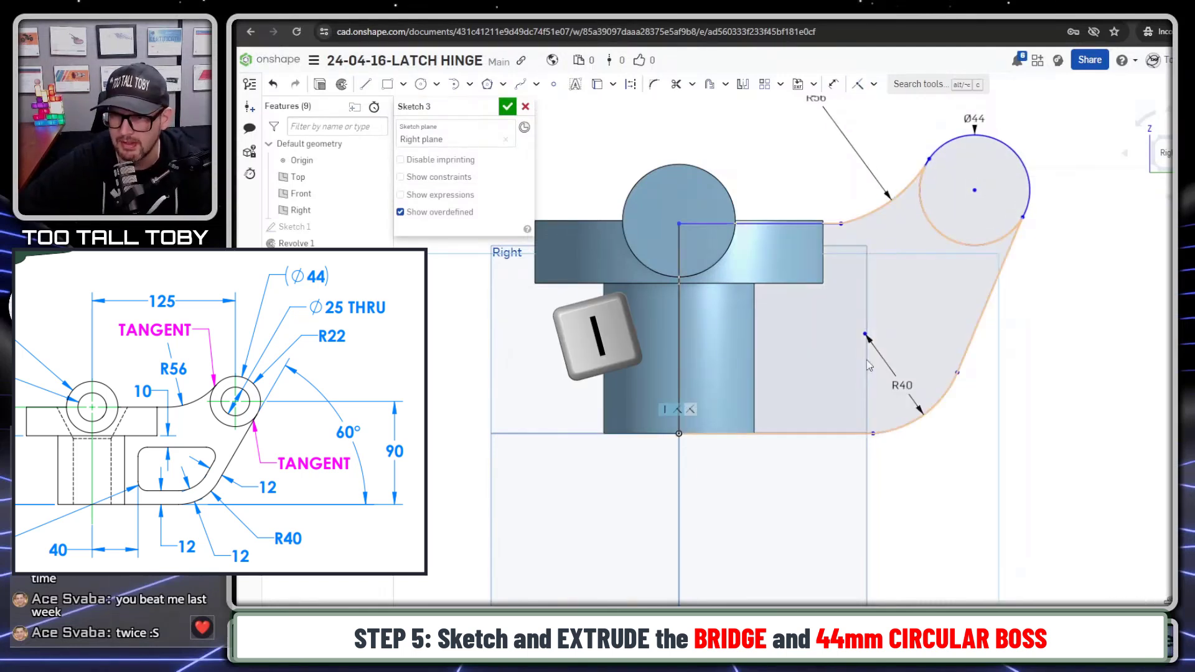
pyautogui.click(793, 223)
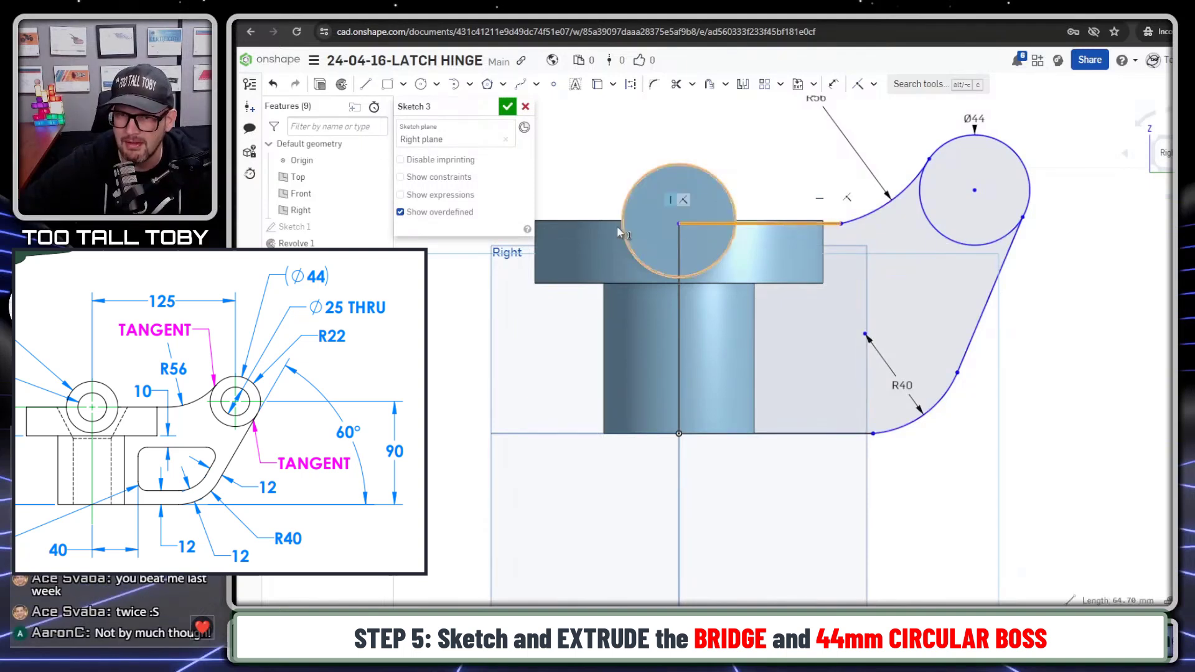
pyautogui.click(588, 221)
pyautogui.press('i')
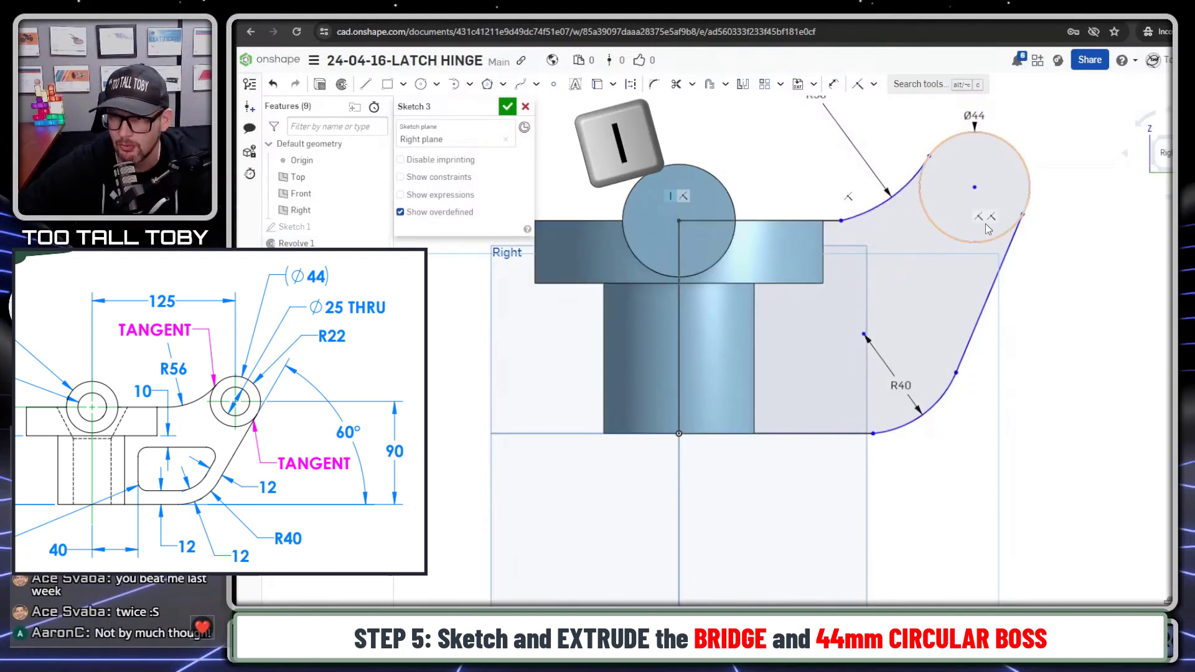
# Make the R56 arc tangent to the 44 mm circle and fit the sketch in view.
pyautogui.click(866, 210)
pyautogui.click(830, 222)
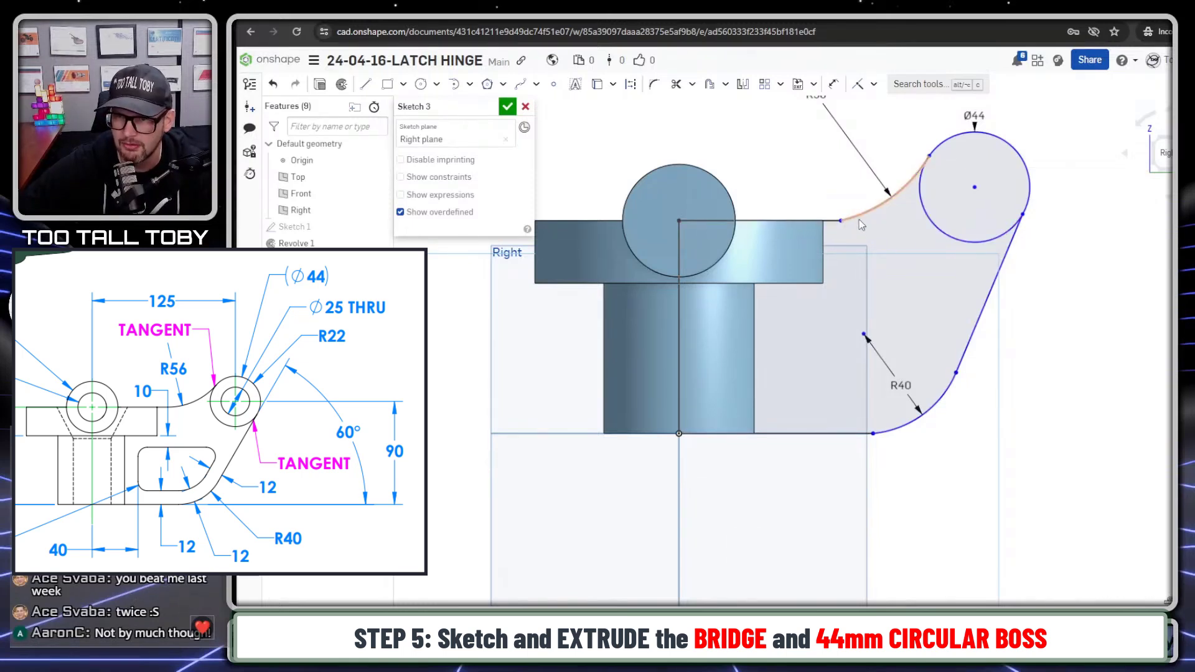
pyautogui.press('t')
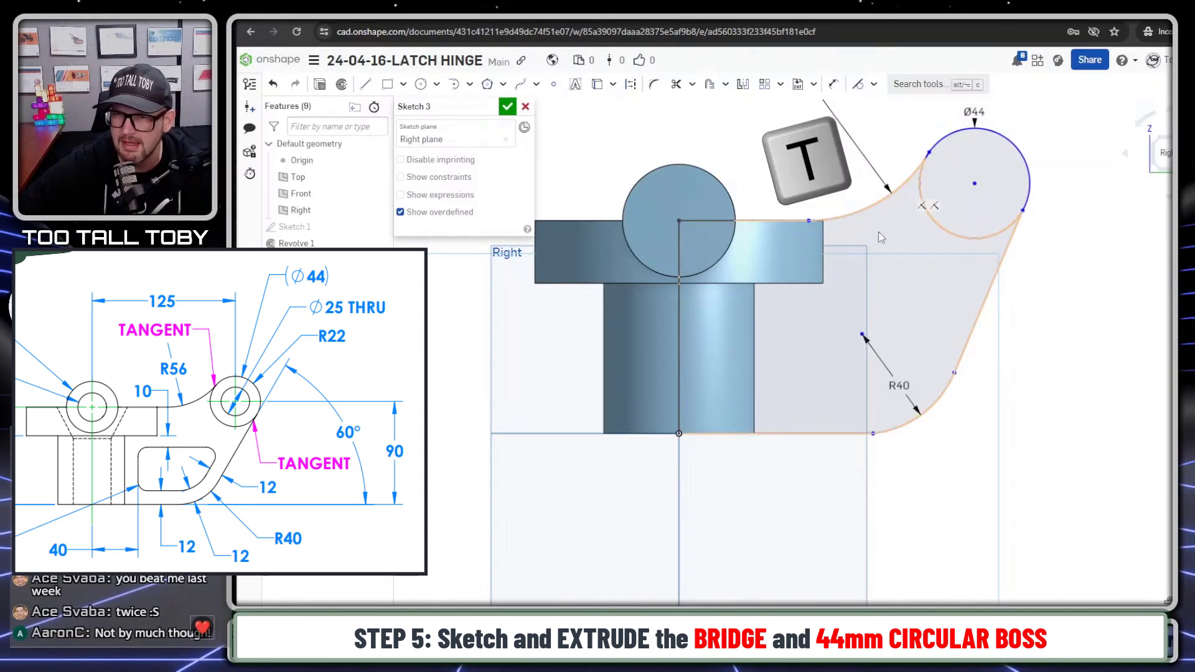
pyautogui.press('f')
pyautogui.press('s')
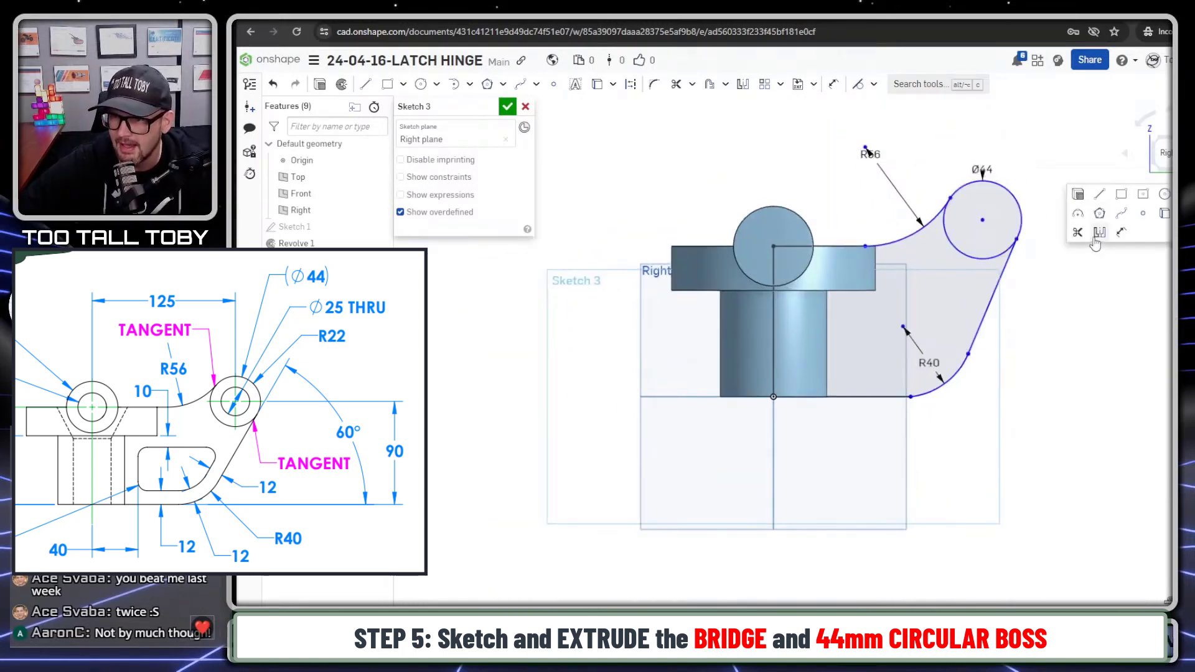
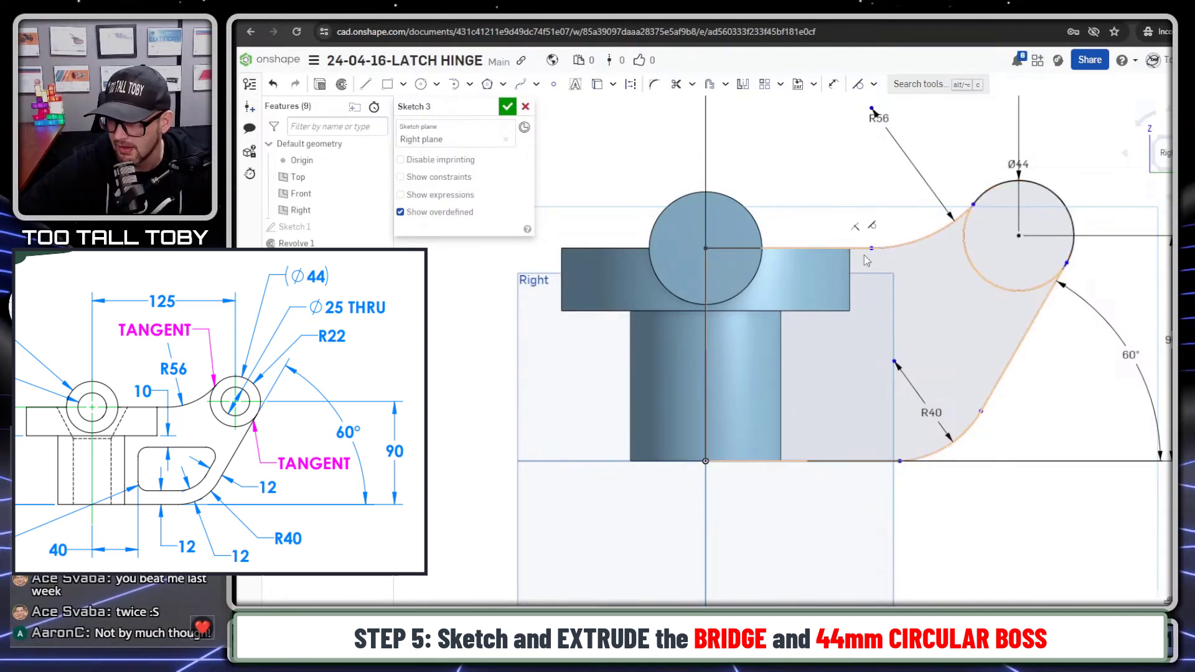
# Move the R56 arc's end higher on the Ø44 circle and make the arc tangent to it.
pyautogui.scroll(-2, 1042, 255)
pyautogui.moveTo(1004, 286); pyautogui.dragTo(848, 309, button='middle')
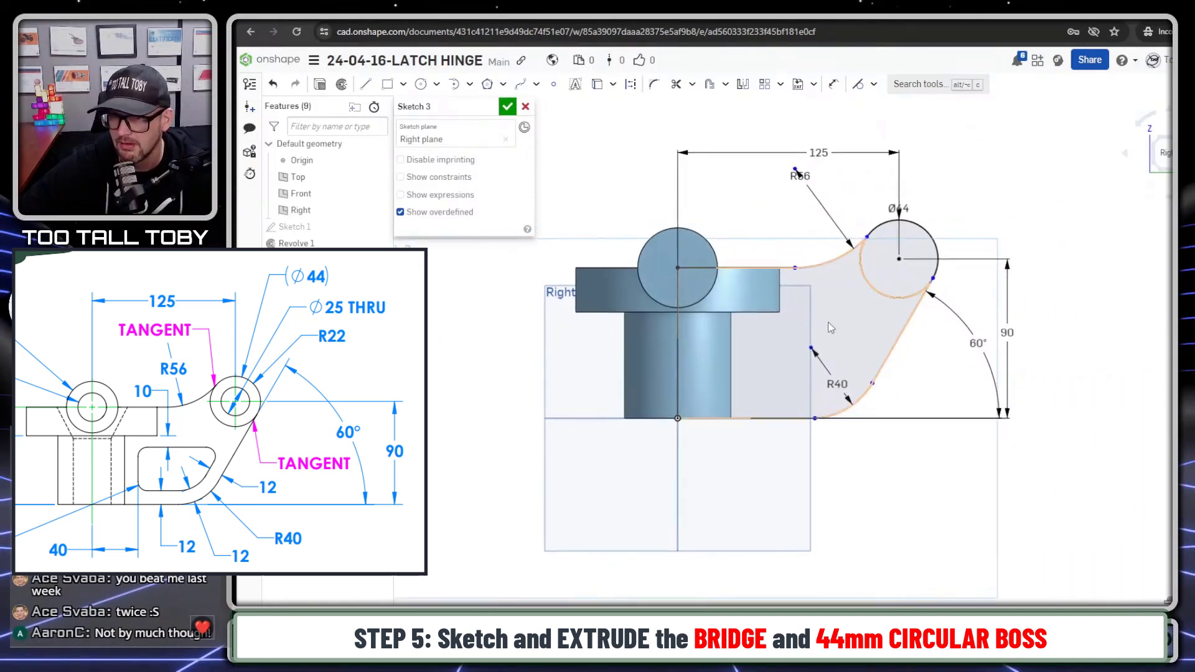
pyautogui.scroll(2, 848, 310)
pyautogui.moveTo(835, 253); pyautogui.dragTo(872, 234)
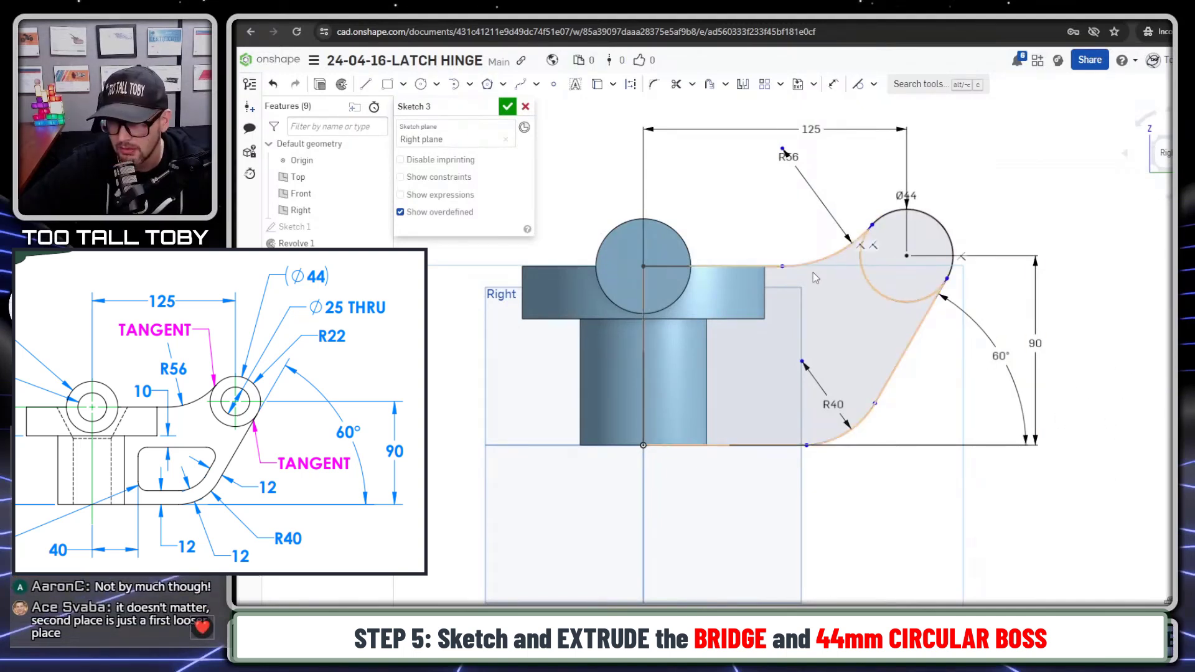
pyautogui.moveTo(738, 266); pyautogui.dragTo(723, 267)
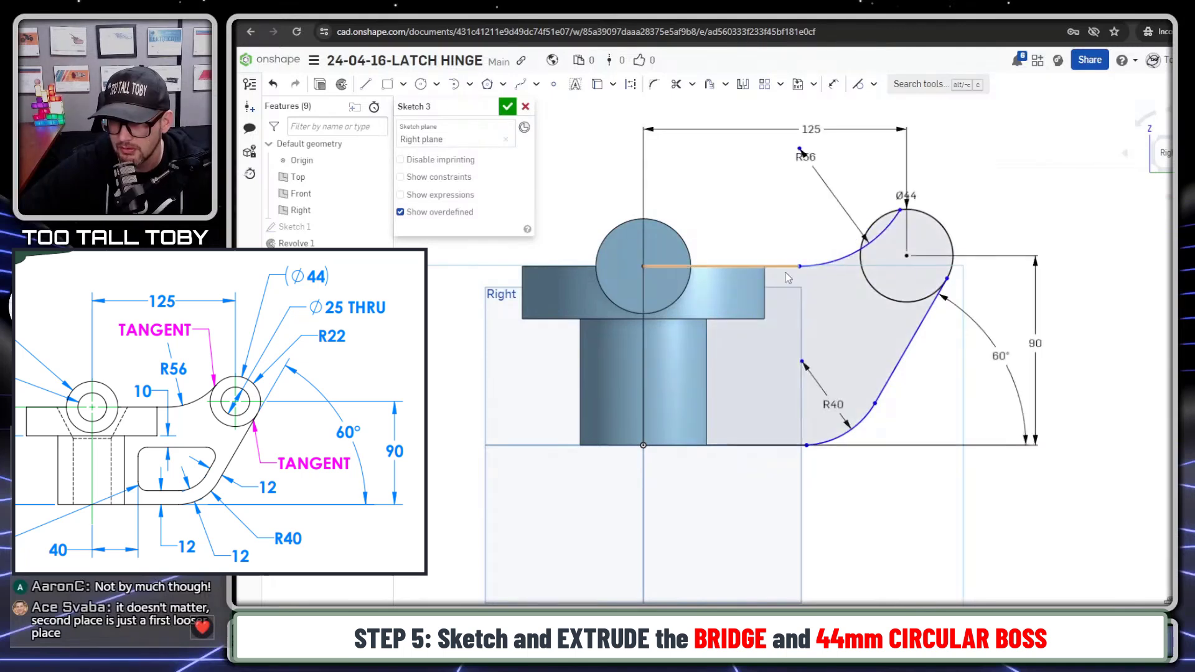
pyautogui.click(882, 227)
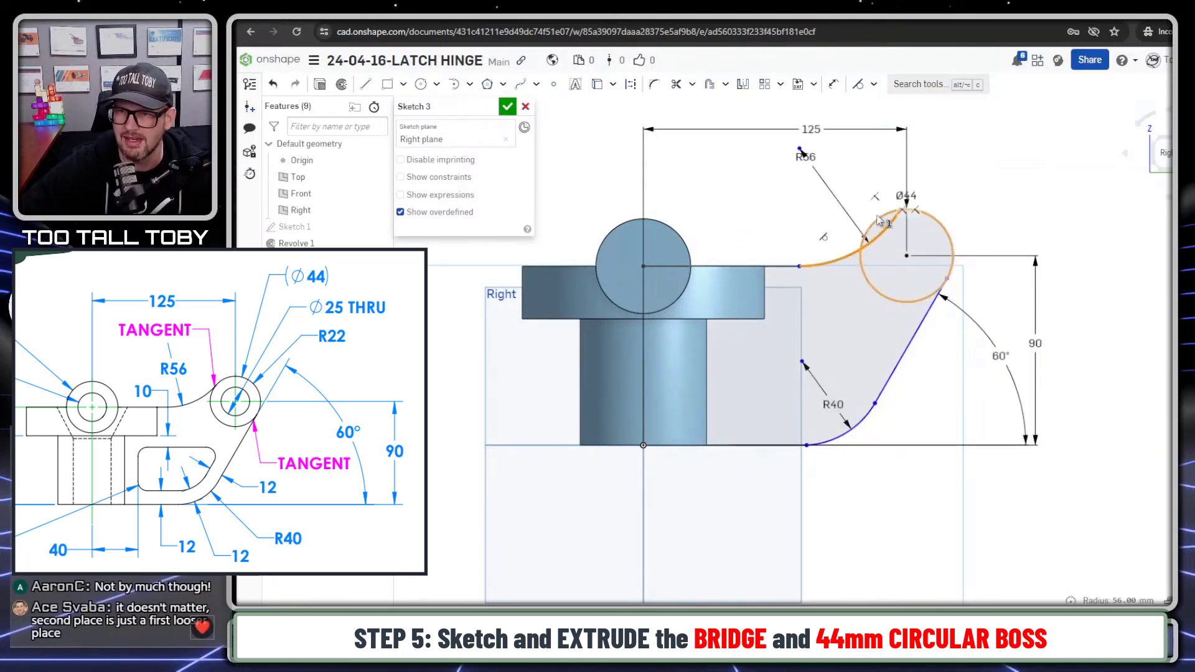
pyautogui.click(876, 220)
pyautogui.press('t')
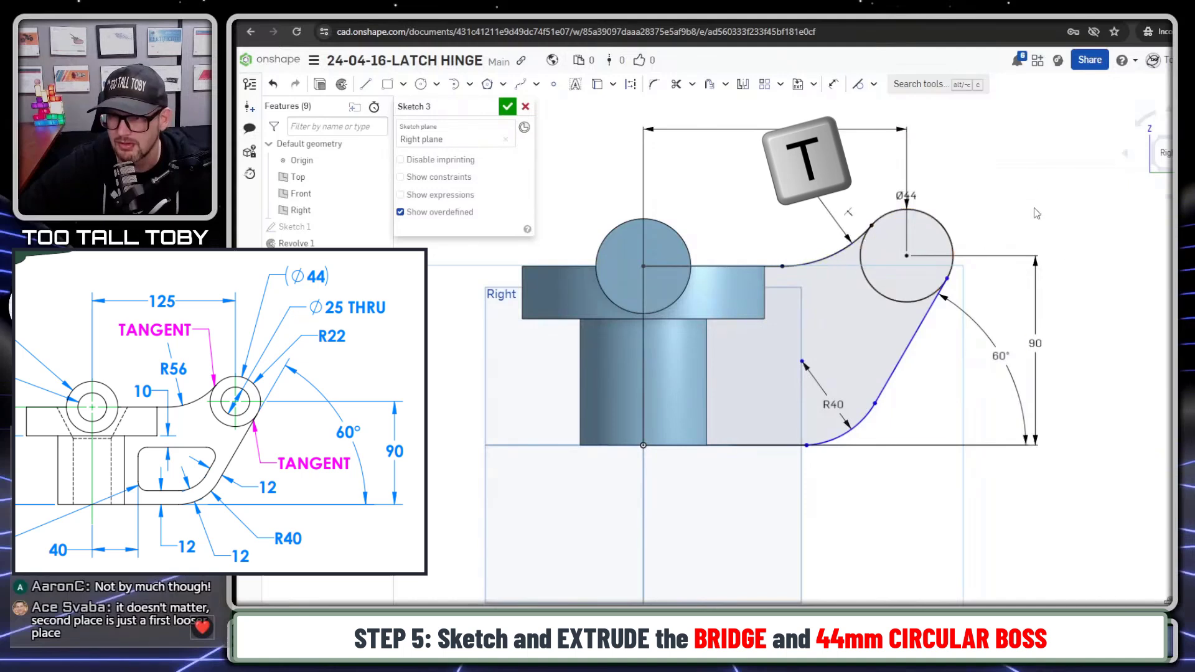
# Make the angled line tangent to the Ø44 circle and the R40 arc tangent to the bottom line.
pyautogui.click(944, 288)
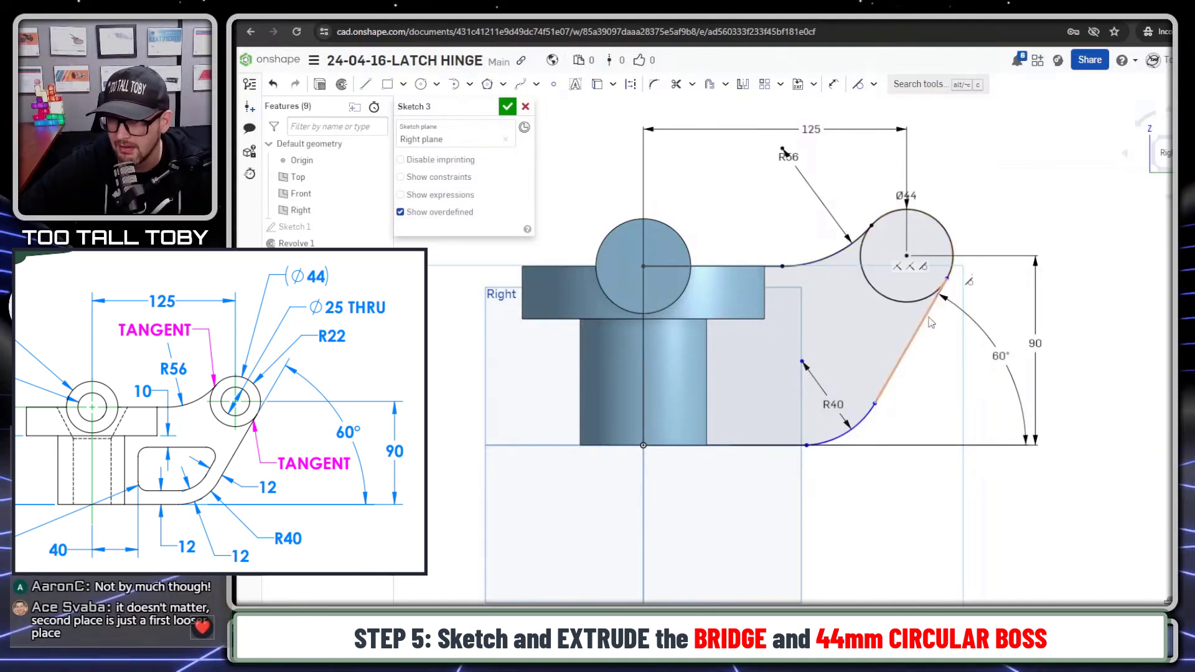
pyautogui.click(929, 307)
pyautogui.press('t')
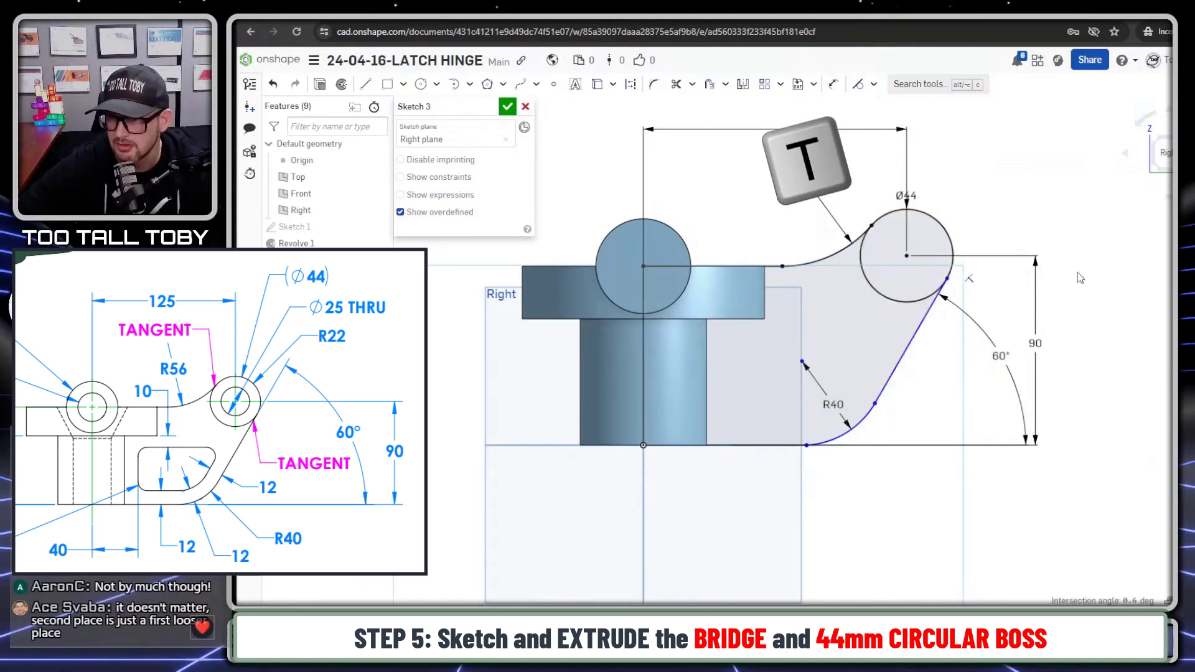
pyautogui.click(878, 399)
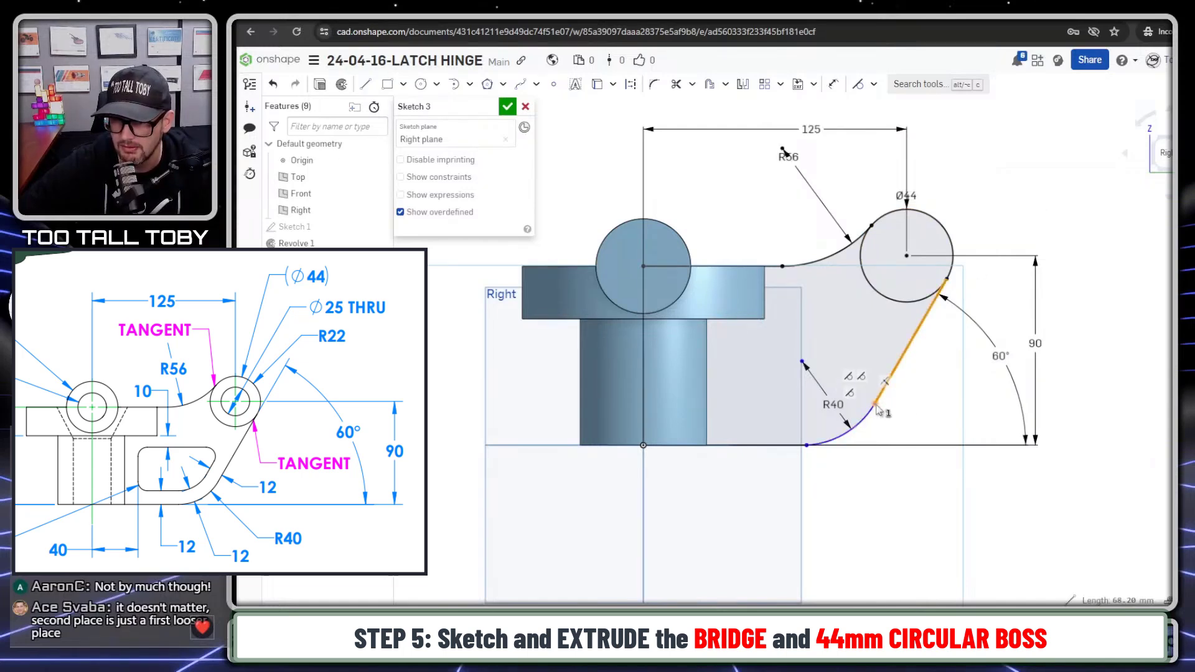
pyautogui.moveTo(875, 406)
pyautogui.mouseDown()
pyautogui.moveTo(847, 438)
pyautogui.moveTo(876, 411)
pyautogui.mouseUp()
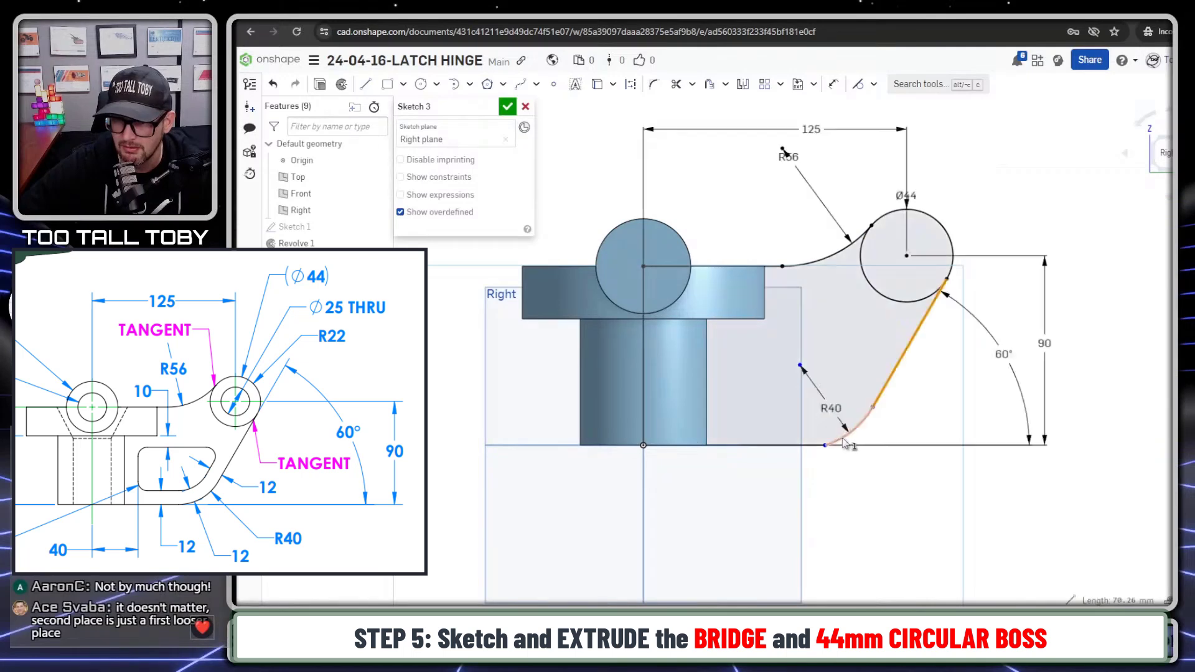
pyautogui.click(844, 442)
pyautogui.click(809, 445)
pyautogui.press('t')
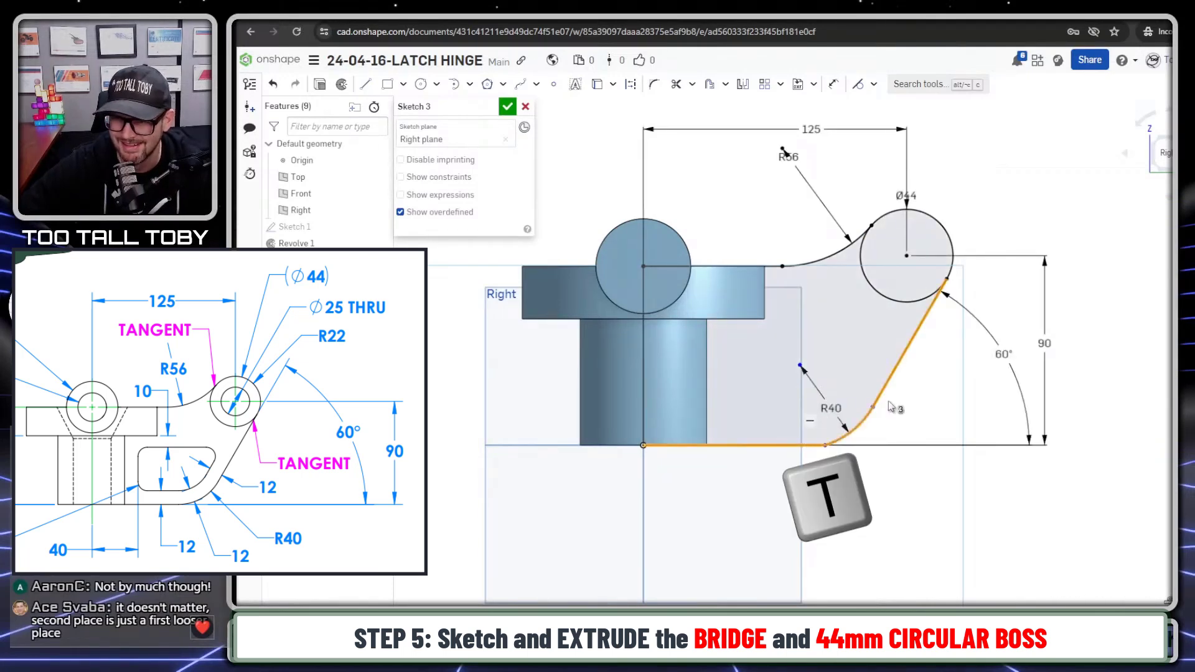
pyautogui.click(886, 394)
pyautogui.press('t')
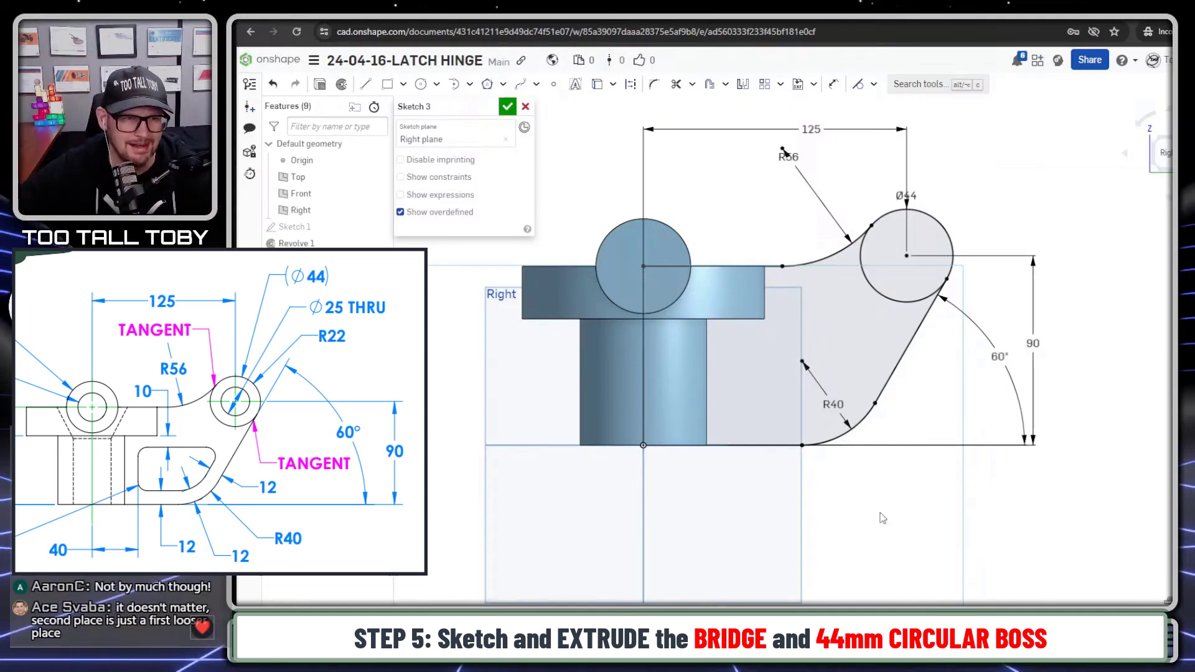
# Extrude Sketch 3's bridge profile 20 mm symmetrically into the part, then show Sketch 3 again.
pyautogui.scroll(-2, 917, 299)
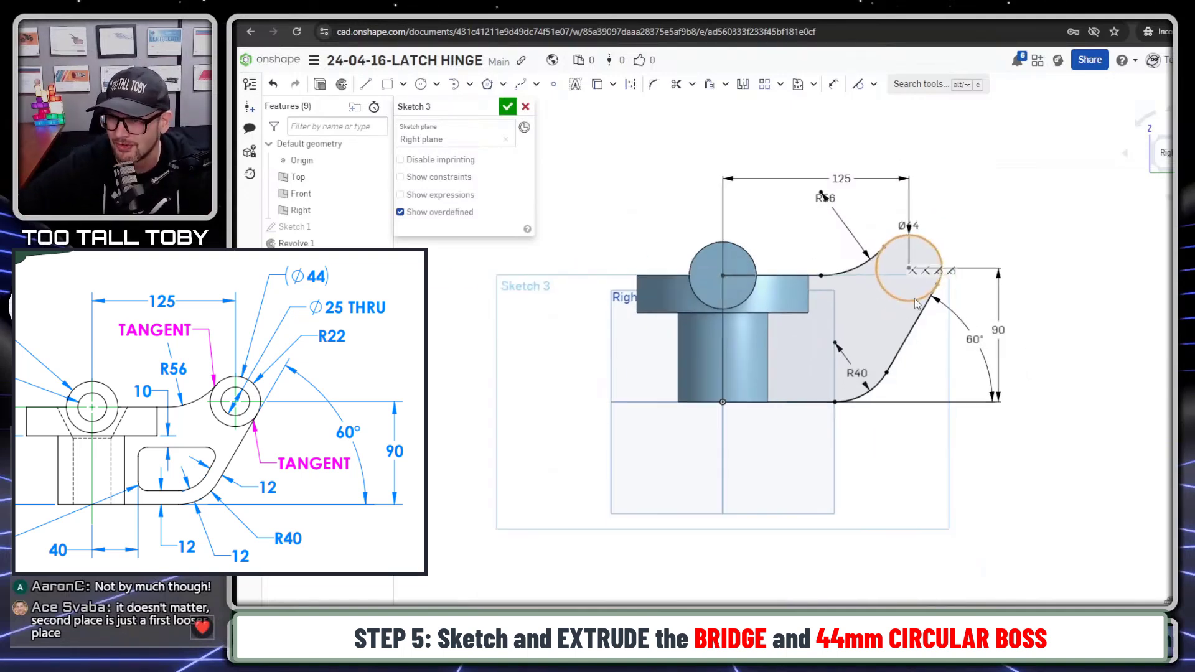
pyautogui.scroll(1, 1025, 410)
pyautogui.moveTo(770, 289)
pyautogui.mouseDown(button='right')
pyautogui.moveTo(853, 278)
pyautogui.moveTo(782, 235)
pyautogui.mouseUp(button='right')
pyautogui.press('s')
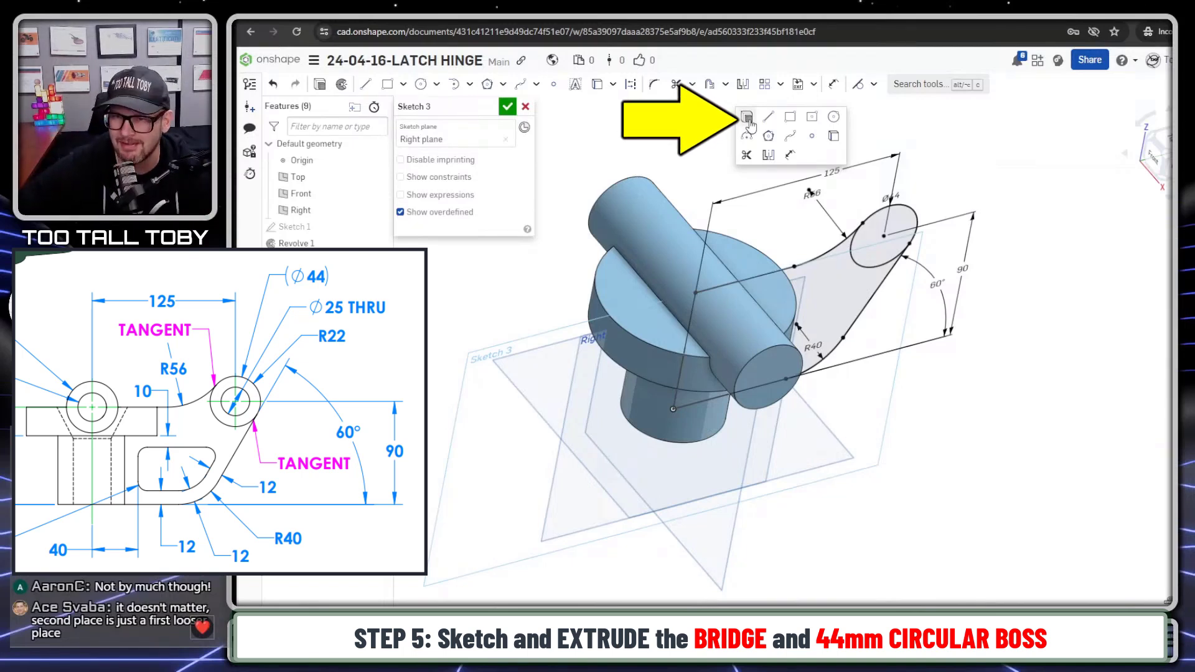
pyautogui.click(747, 118)
pyautogui.click(510, 215)
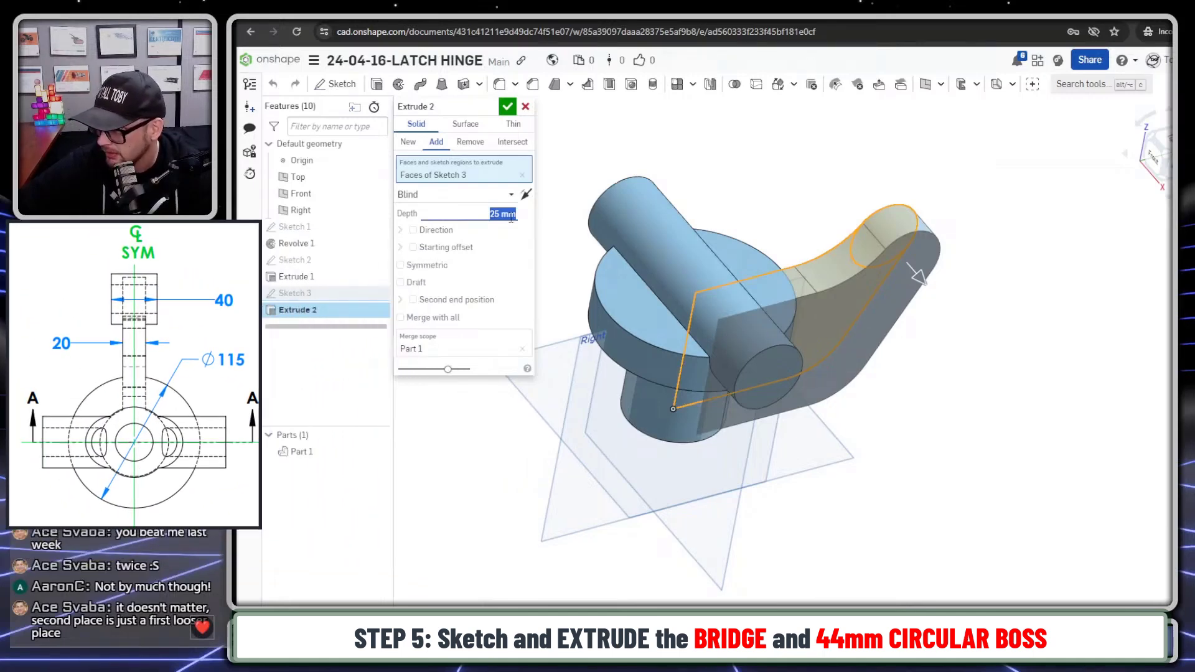
pyautogui.write('20')
pyautogui.press('Return')
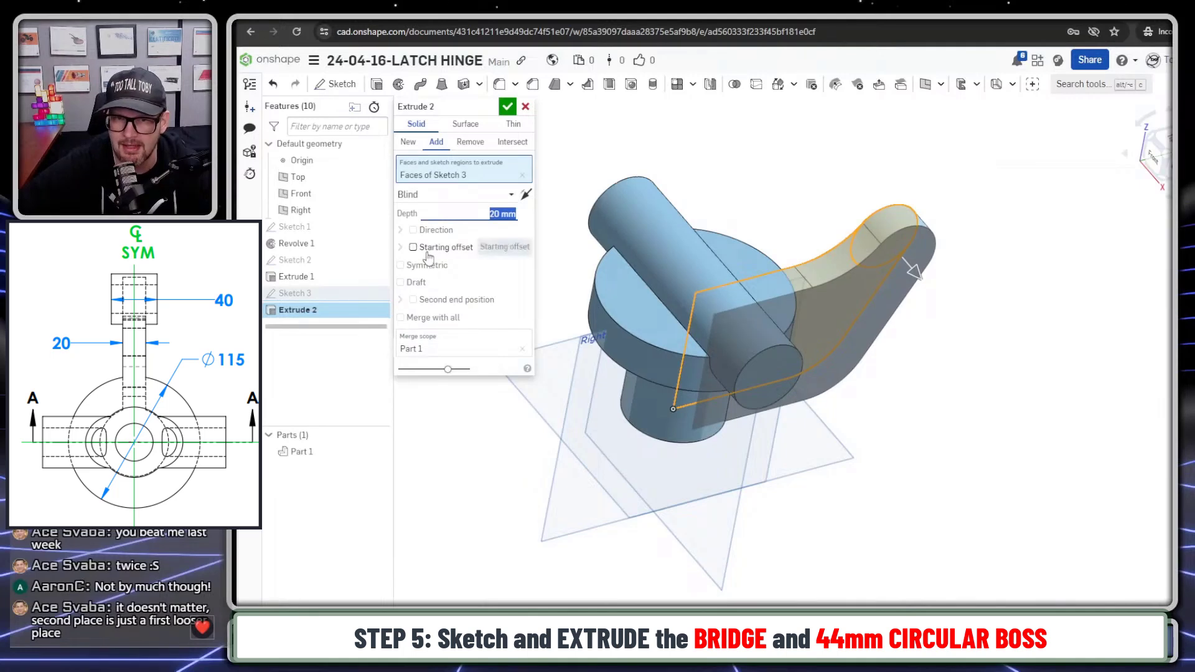
pyautogui.click(422, 266)
pyautogui.click(507, 106)
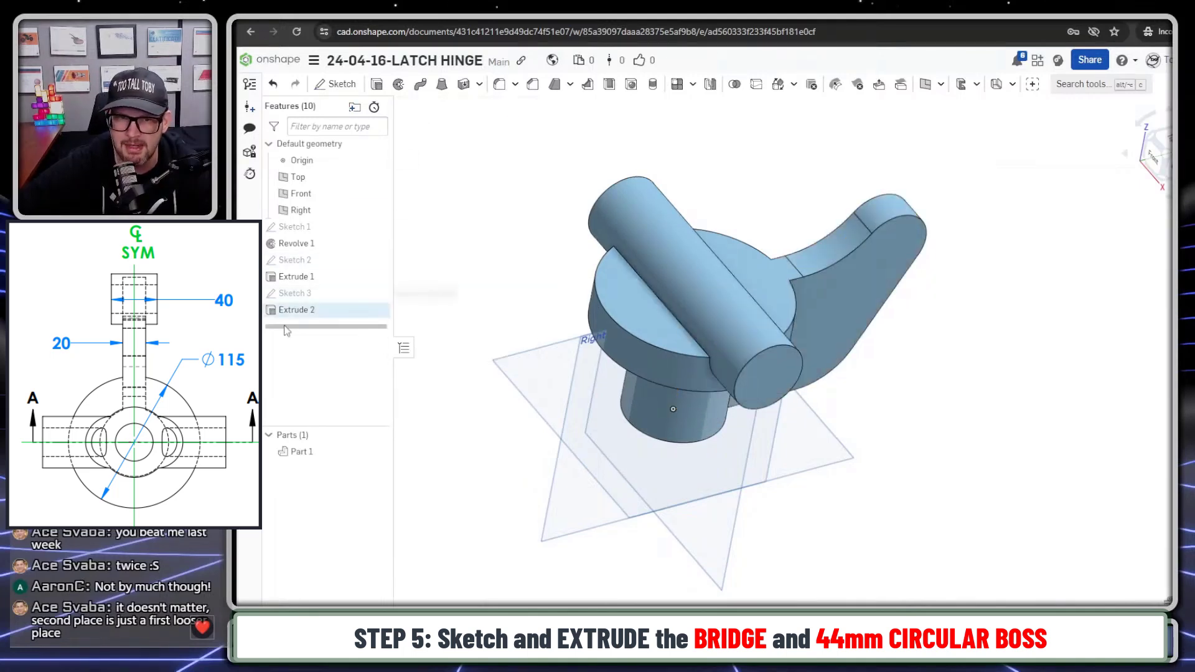
pyautogui.click(378, 293)
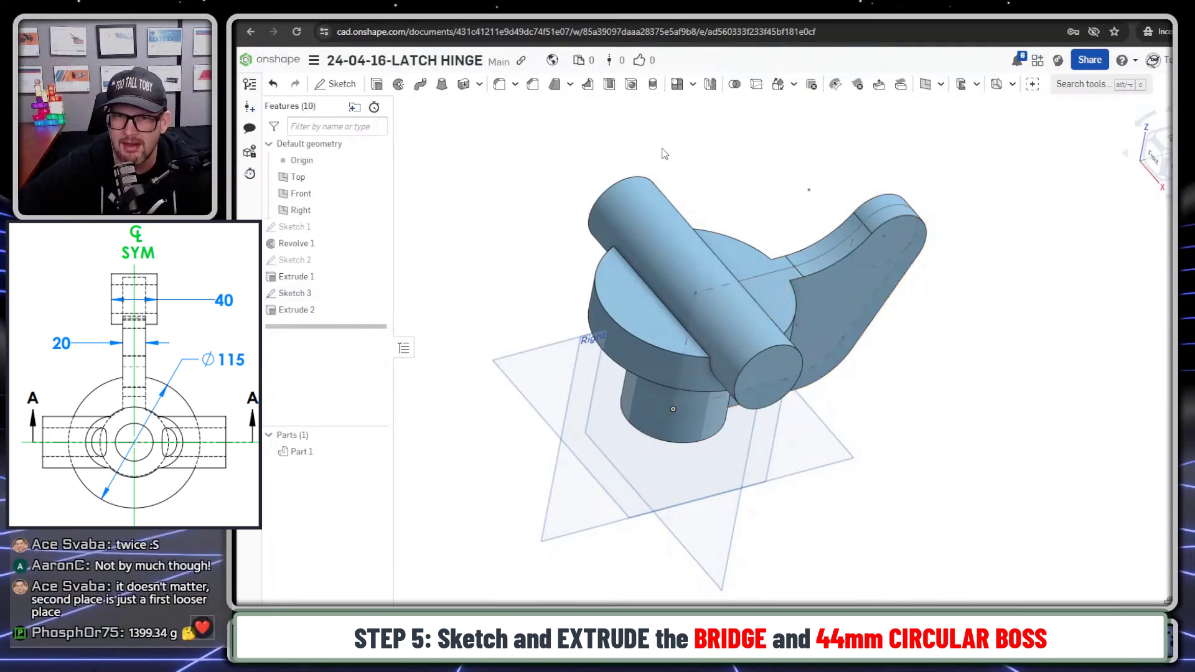
# Extrude the Ø44 circle of Sketch 3 40 mm symmetrically as the end boss.
pyautogui.click(377, 84)
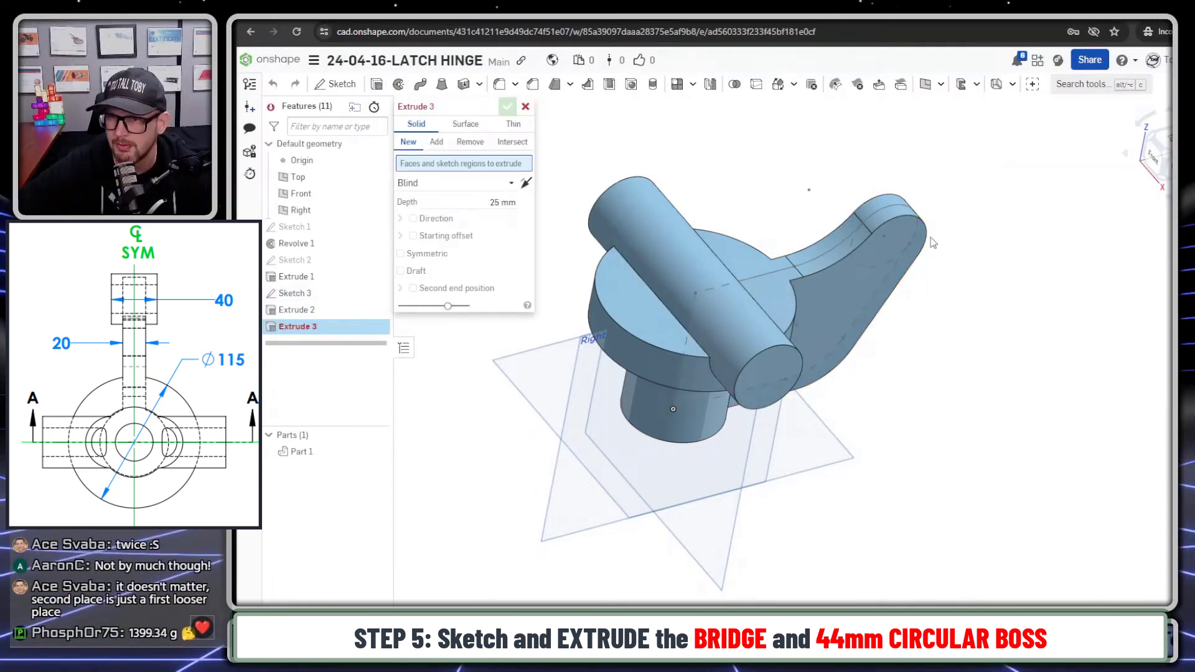
pyautogui.click(894, 253)
pyautogui.click(894, 252)
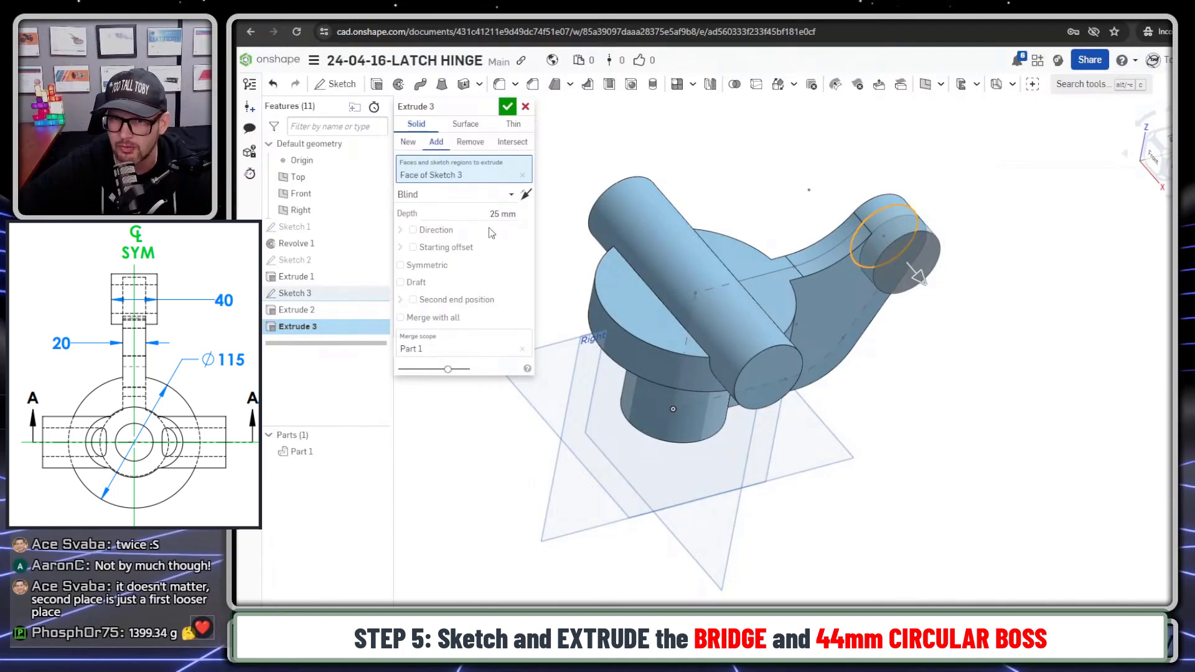
pyautogui.click(506, 214)
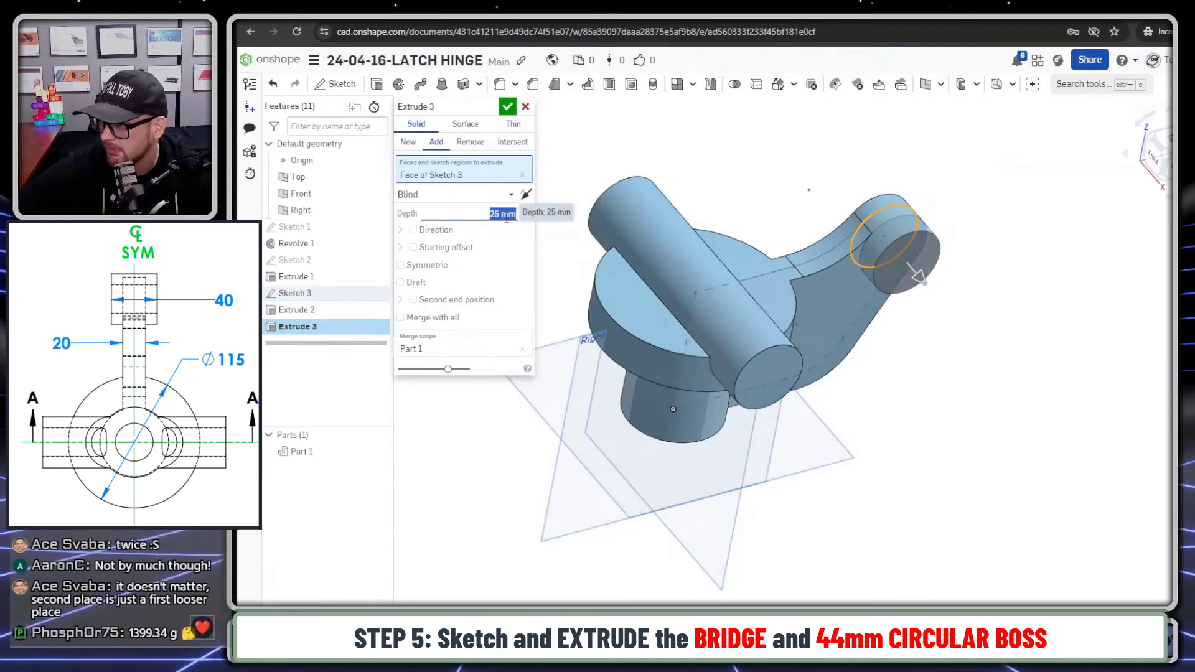
pyautogui.write('40')
pyautogui.press('Return')
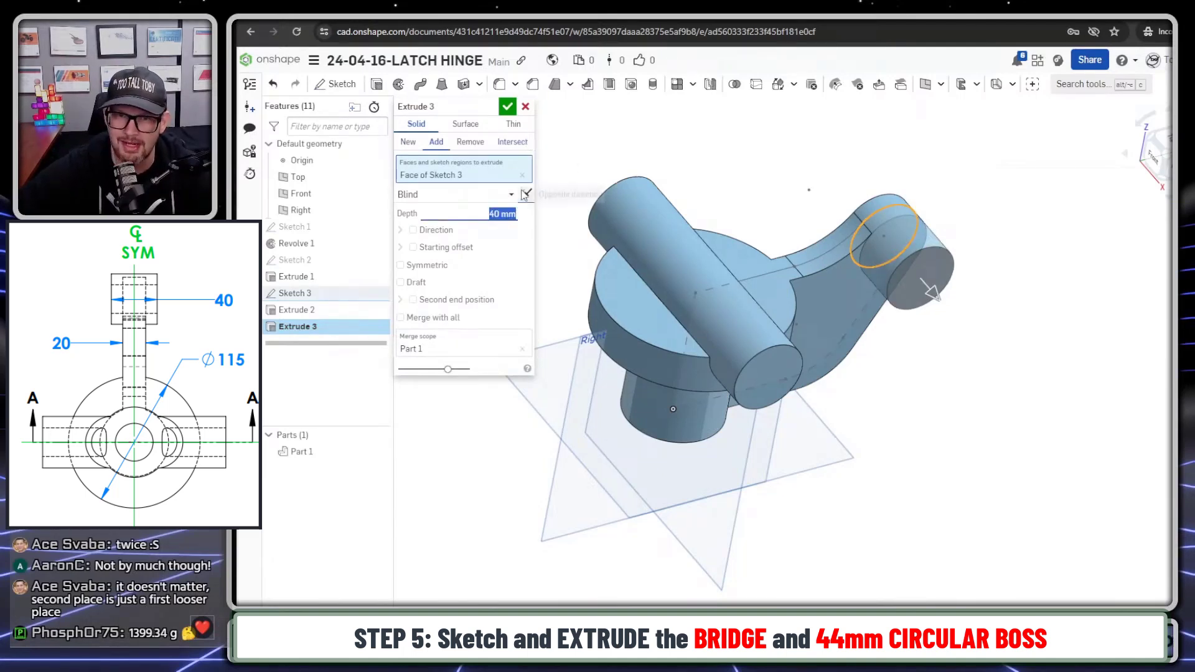
pyautogui.click(400, 265)
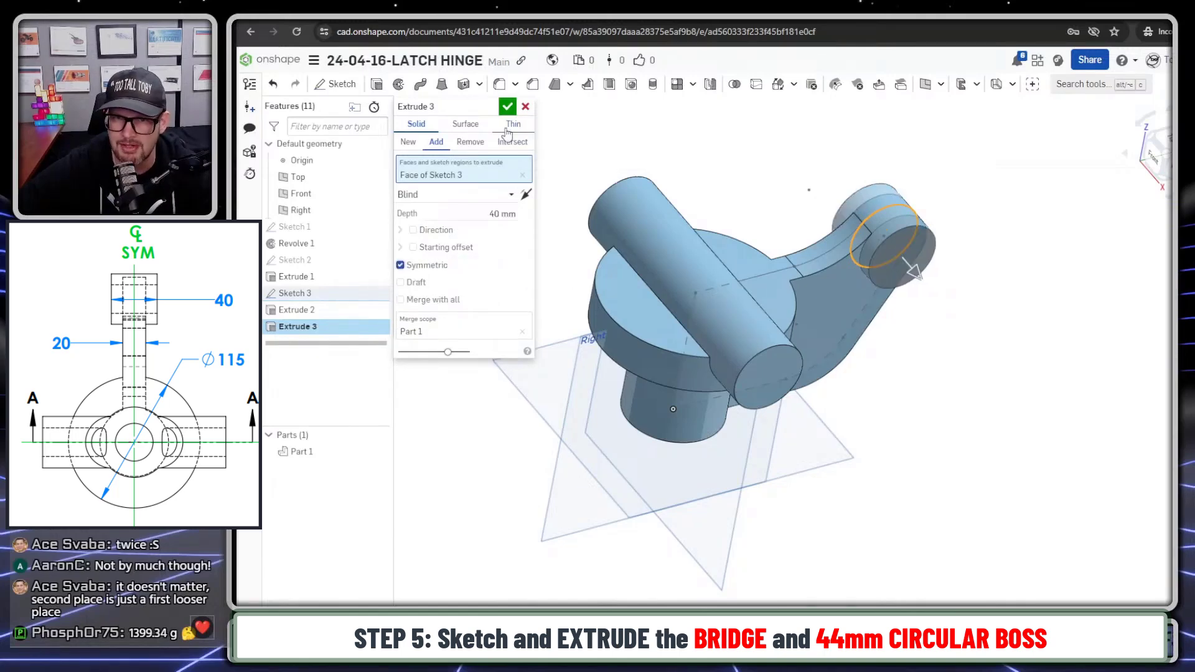
pyautogui.click(509, 108)
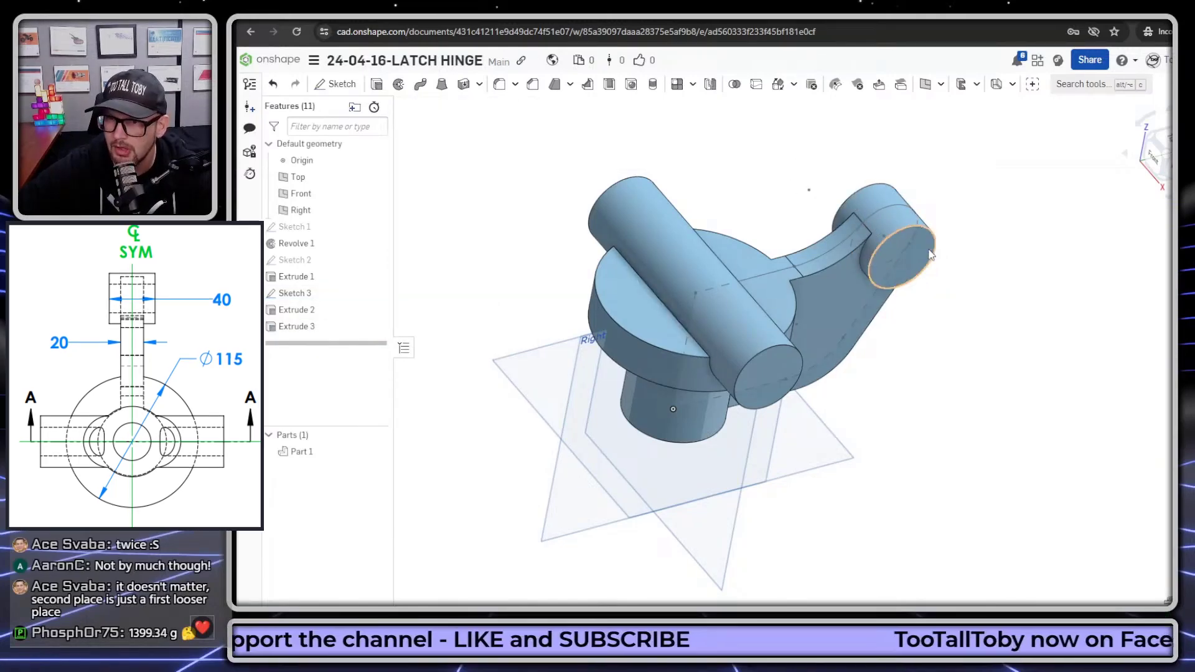
pyautogui.scroll(5, 856, 255)
# Drill a simple Ø25 mm through-all hole at the end boss's mate connector.
pyautogui.click(861, 232)
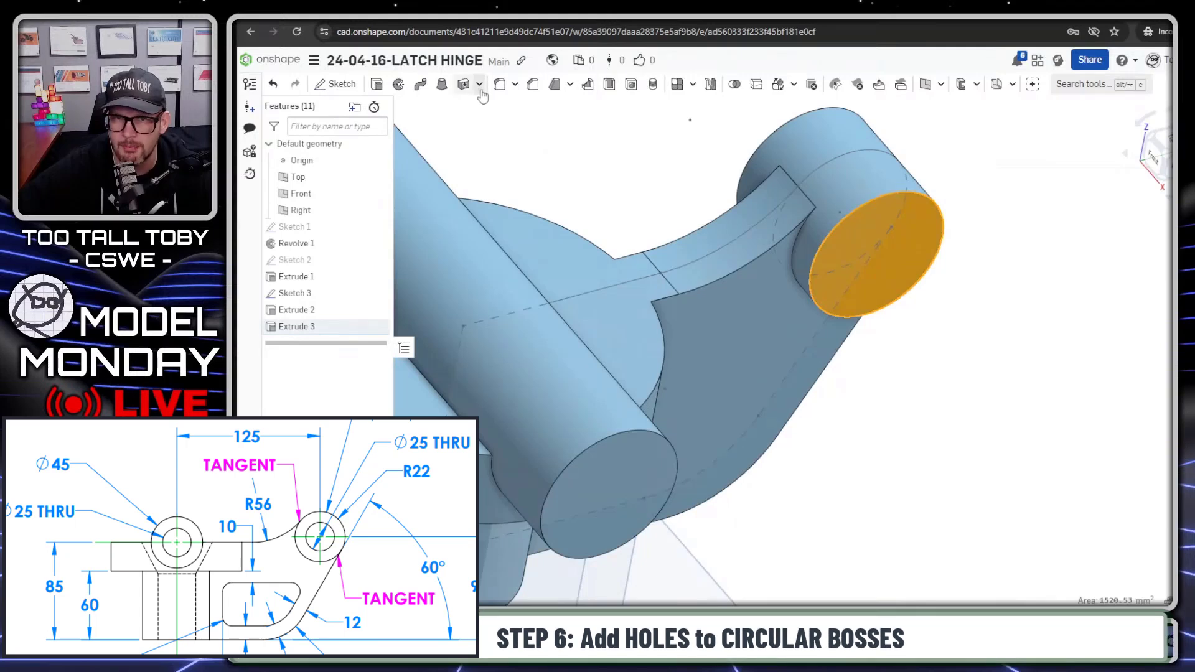
pyautogui.click(630, 84)
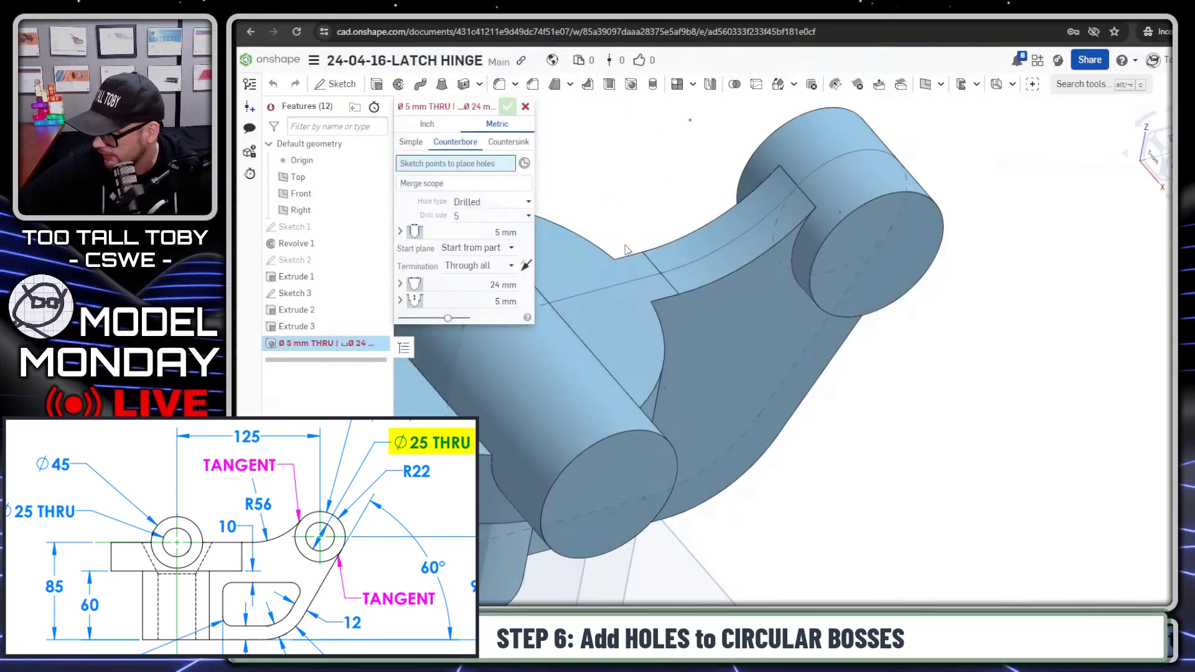
pyautogui.click(415, 142)
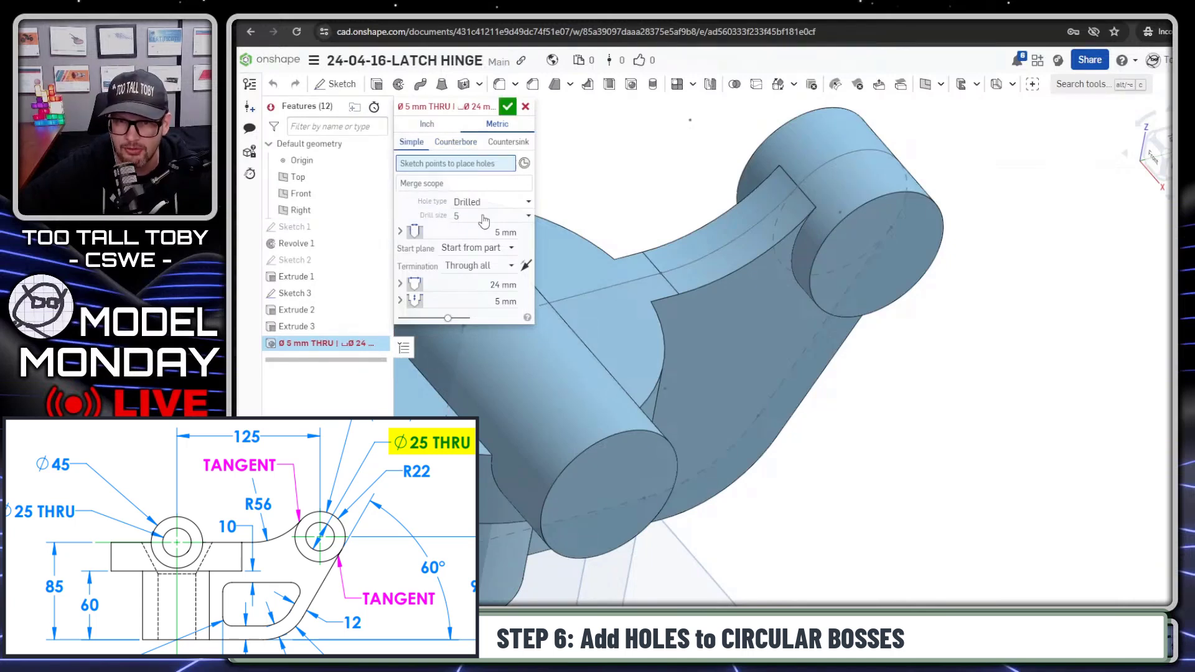
pyautogui.click(478, 231)
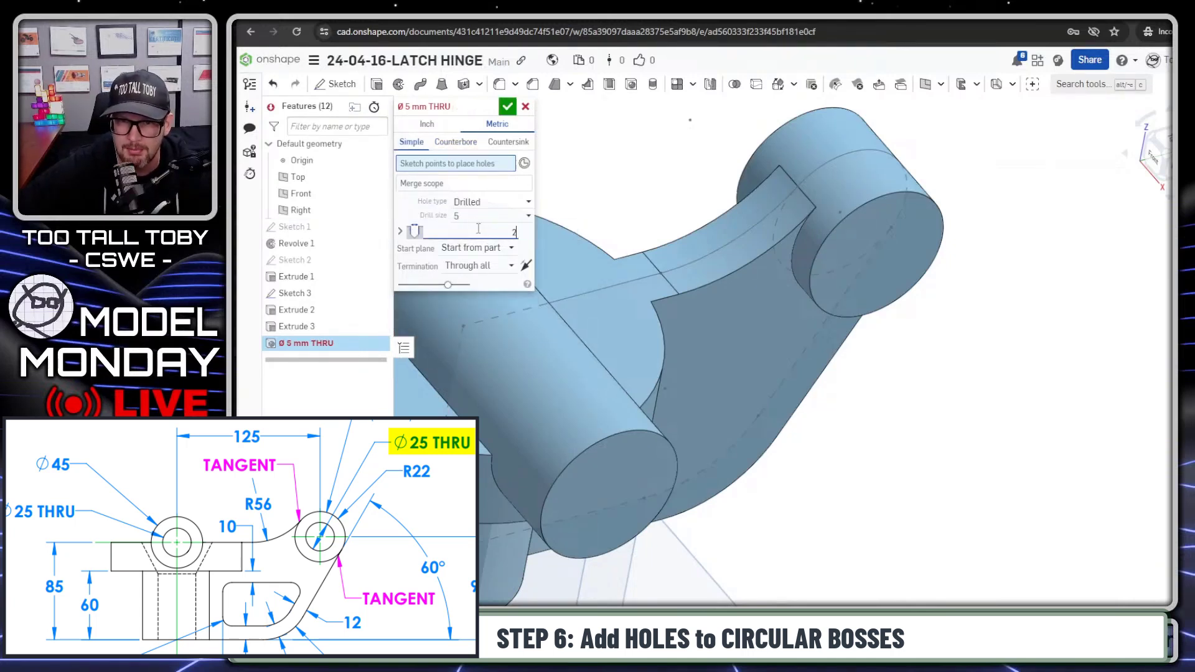
pyautogui.write('25')
pyautogui.press('Return')
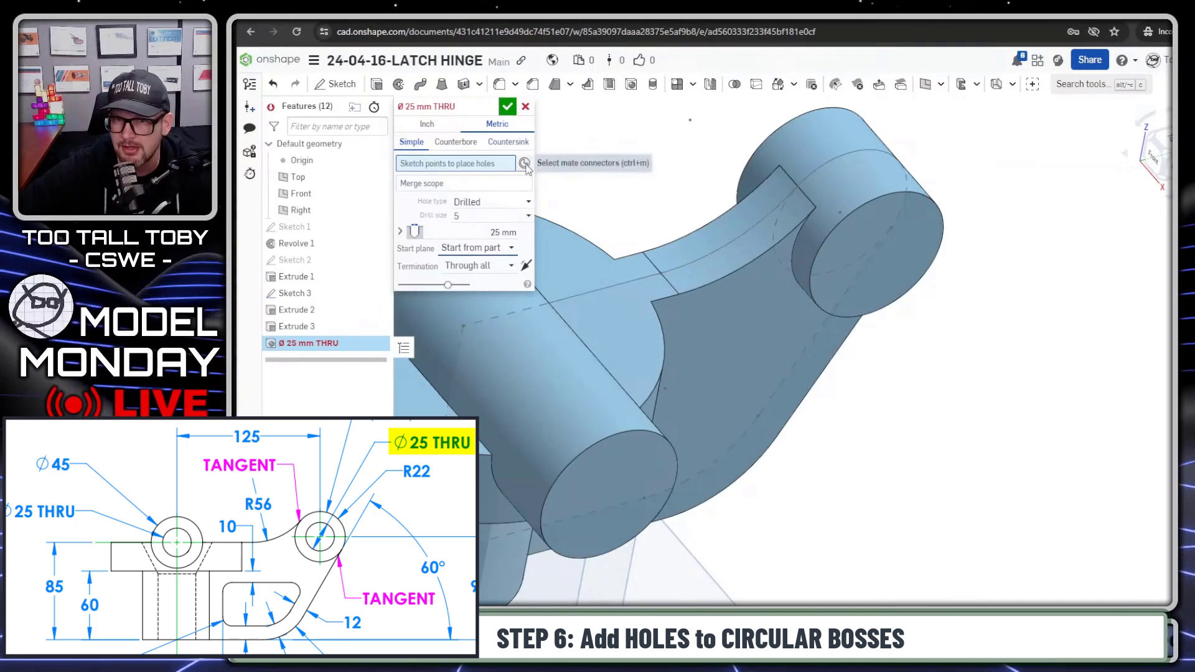
pyautogui.click(525, 164)
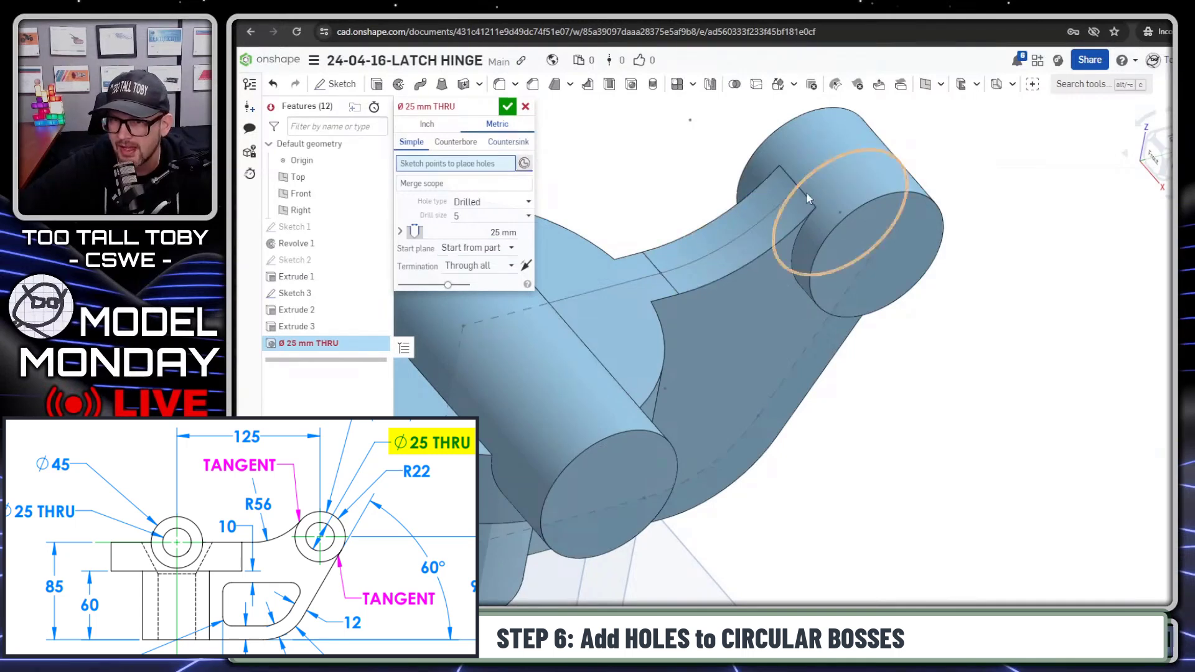
pyautogui.click(916, 231)
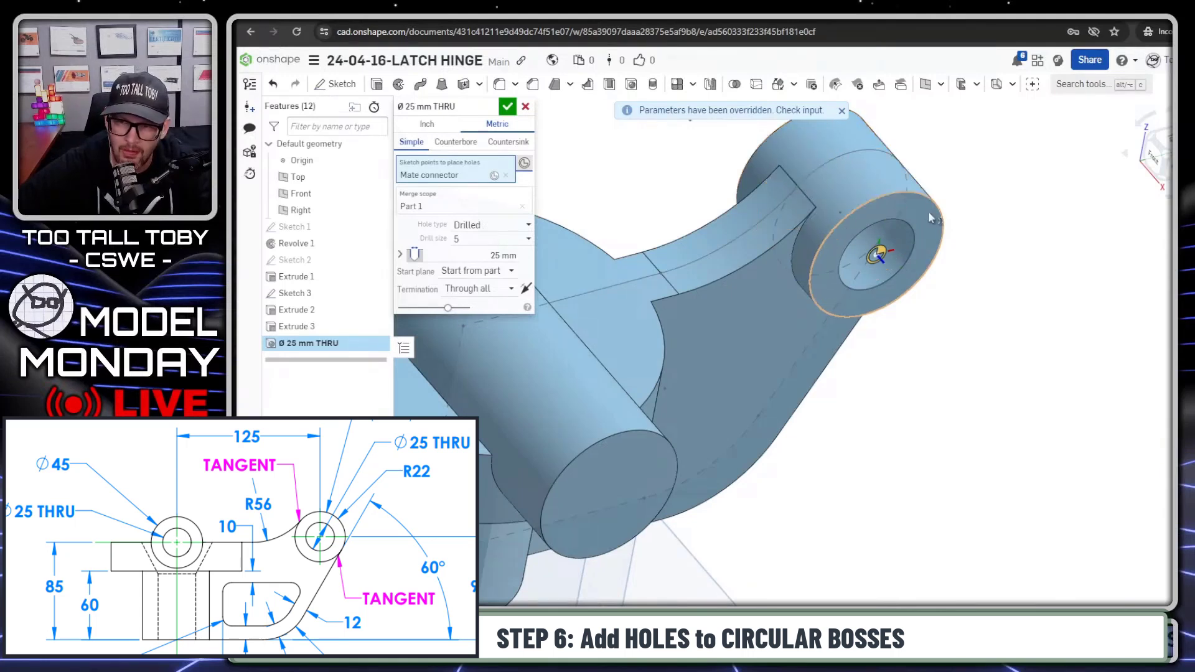
pyautogui.scroll(-3, 849, 364)
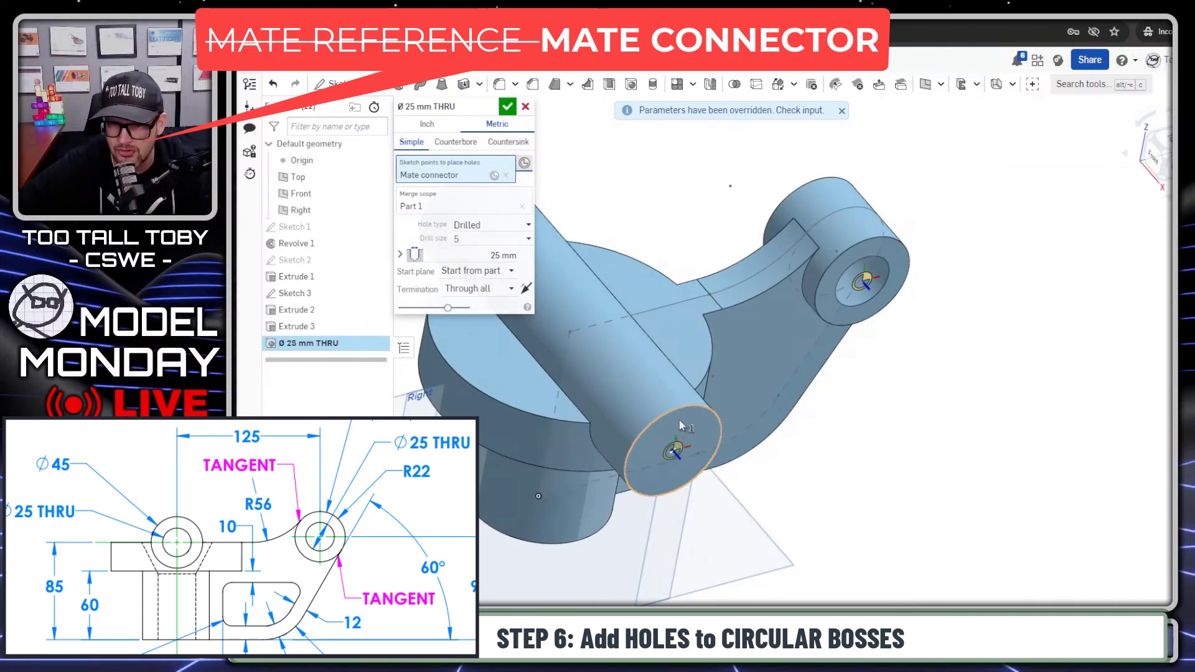
pyautogui.moveTo(683, 411); pyautogui.dragTo(763, 341, button='right')
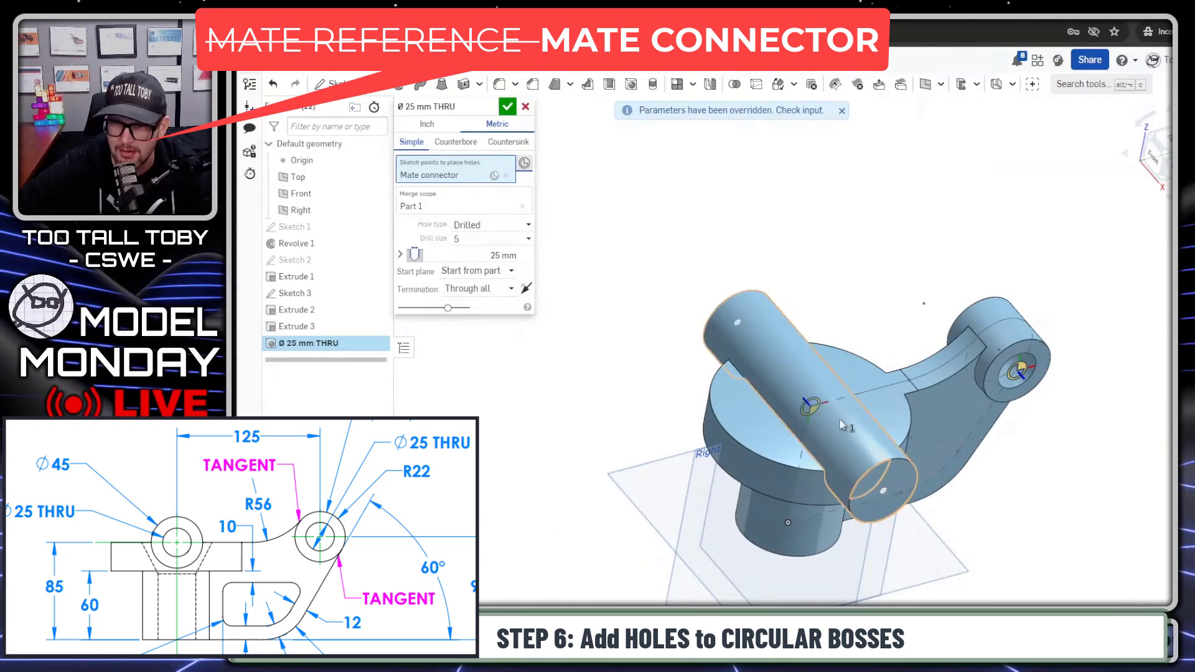
pyautogui.scroll(6, 1099, 334)
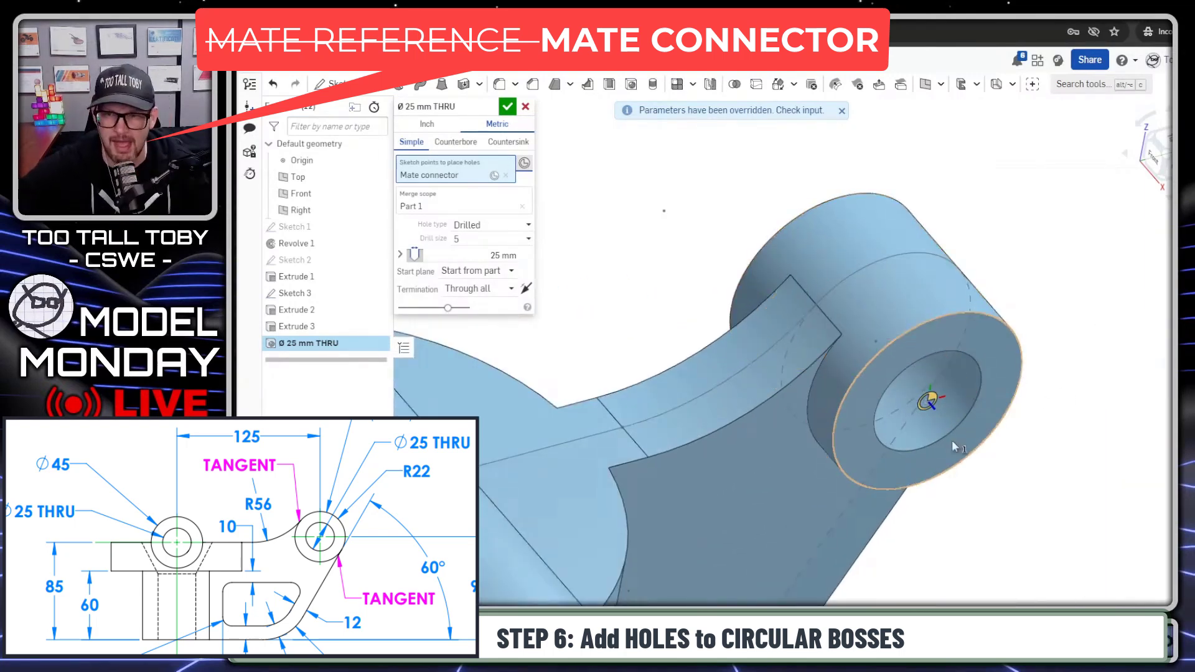
pyautogui.click(505, 107)
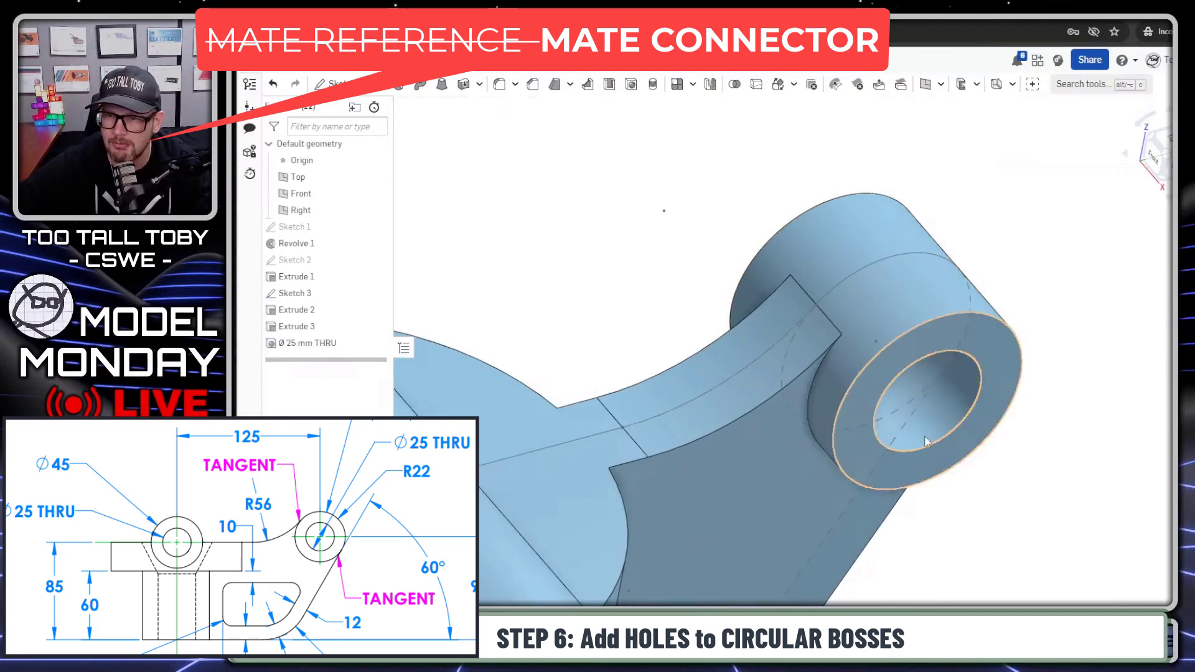
# Reframe the view on the whole part and select the cross tube's end face.
pyautogui.scroll(-5, 941, 486)
pyautogui.moveTo(862, 591); pyautogui.dragTo(867, 447, button='middle')
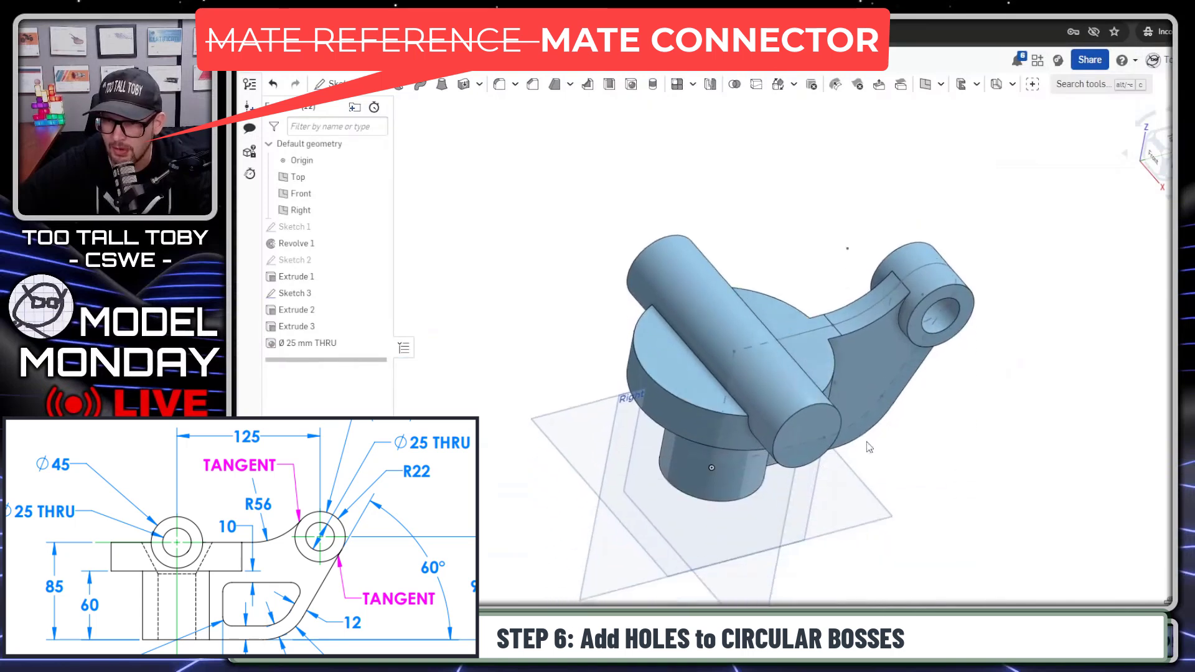
pyautogui.scroll(2, 797, 420)
pyautogui.moveTo(800, 417); pyautogui.dragTo(988, 388, button='right')
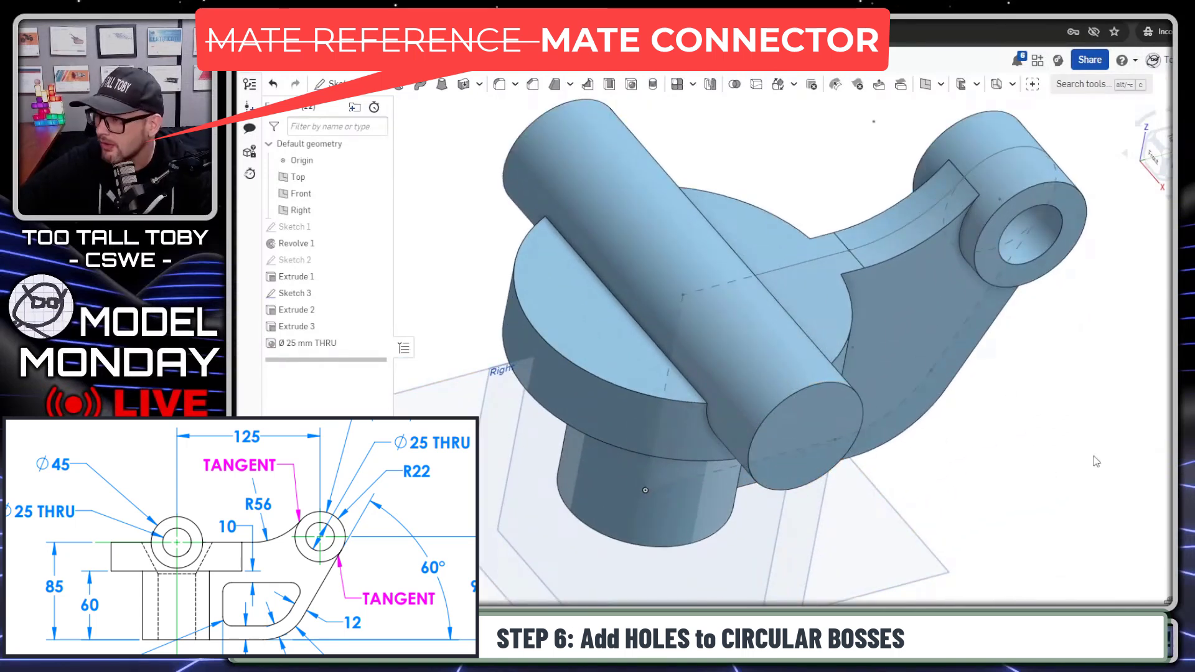
pyautogui.scroll(-2, 849, 480)
pyautogui.scroll(2, 759, 430)
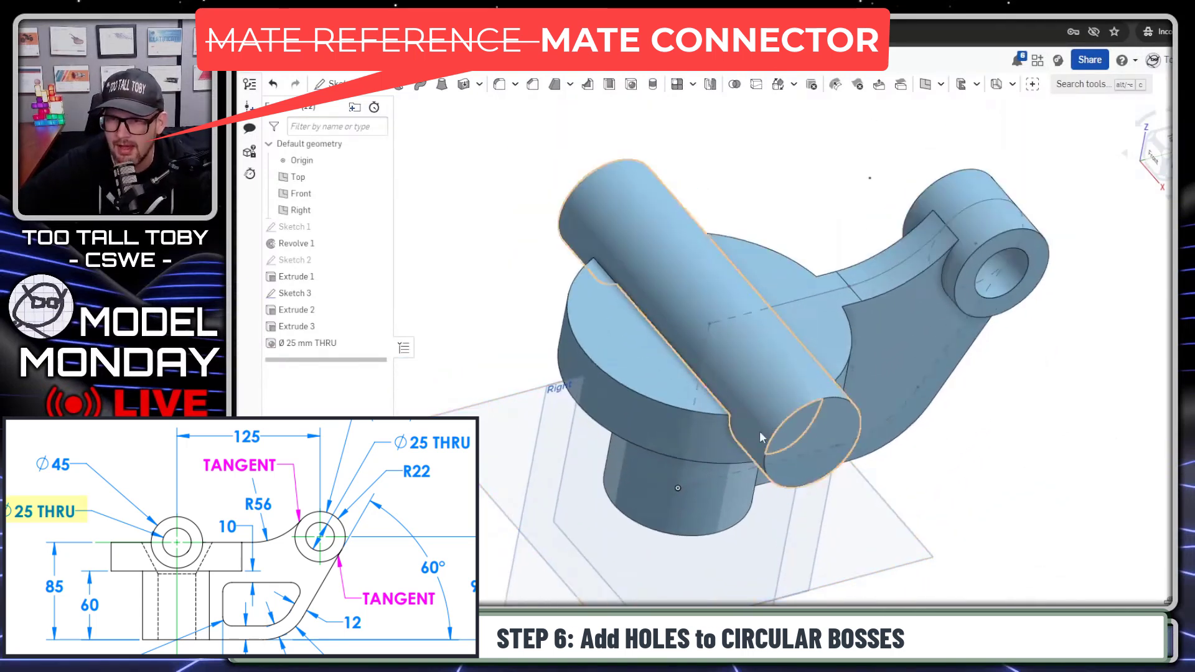
pyautogui.click(812, 417)
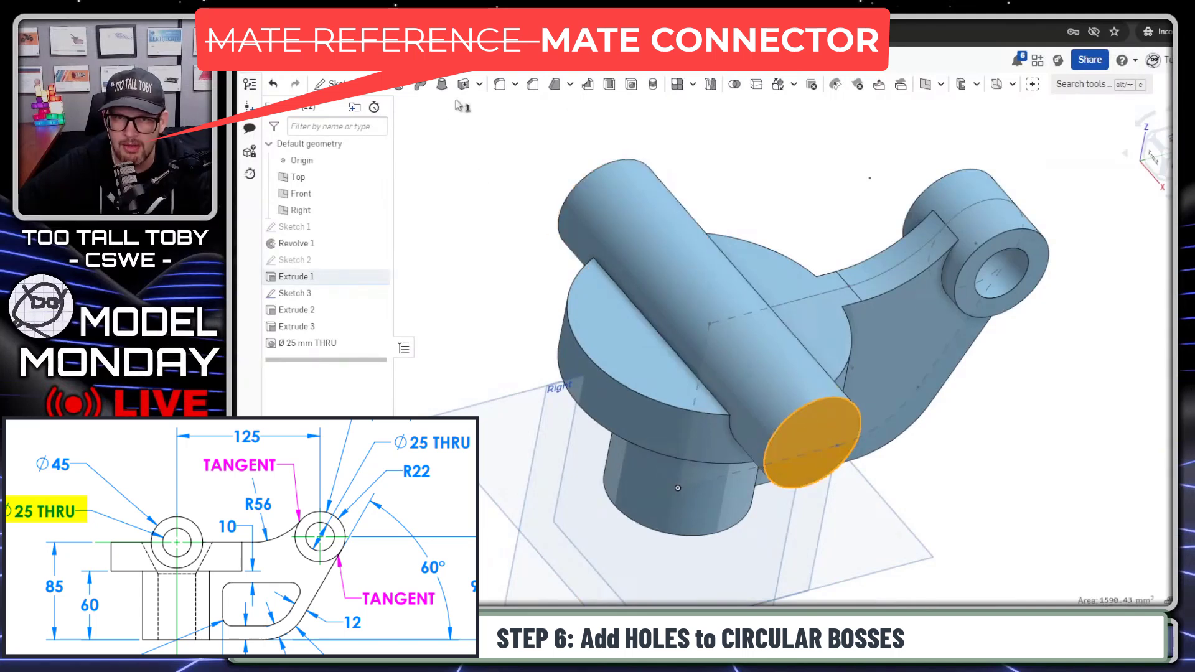
# Add a second Ø25 mm through-all hole centred on the cross tube's end.
pyautogui.click(628, 89)
pyautogui.hotkey('shift', 'h')
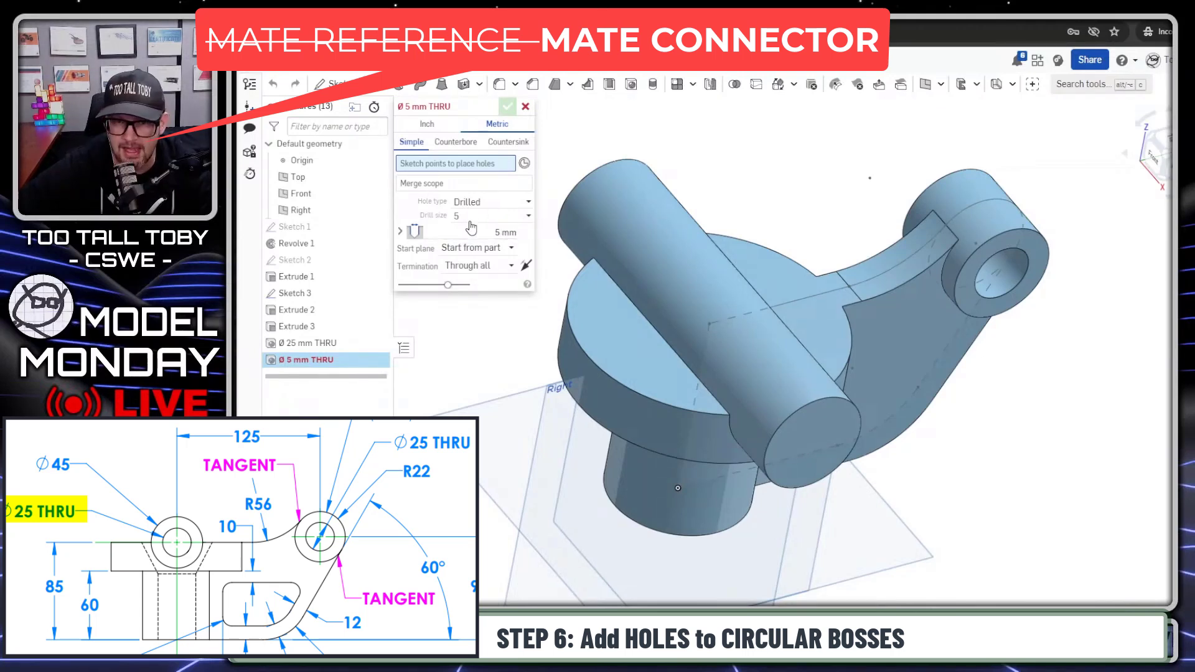
pyautogui.click(496, 232)
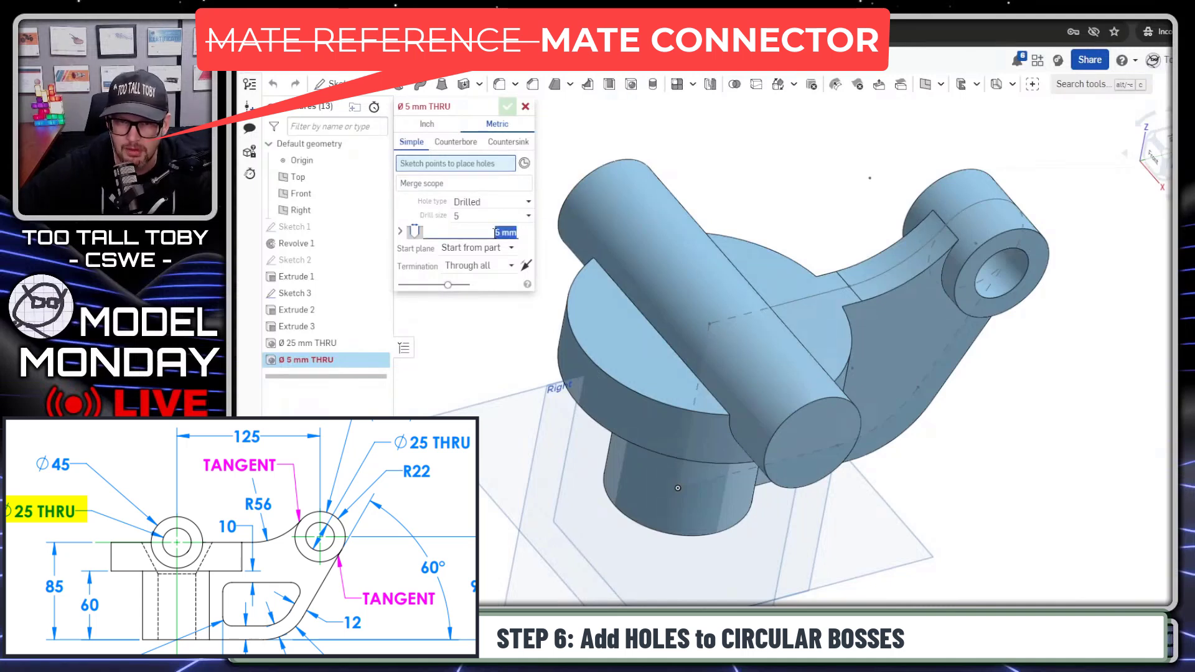
pyautogui.write('25')
pyautogui.press('Return')
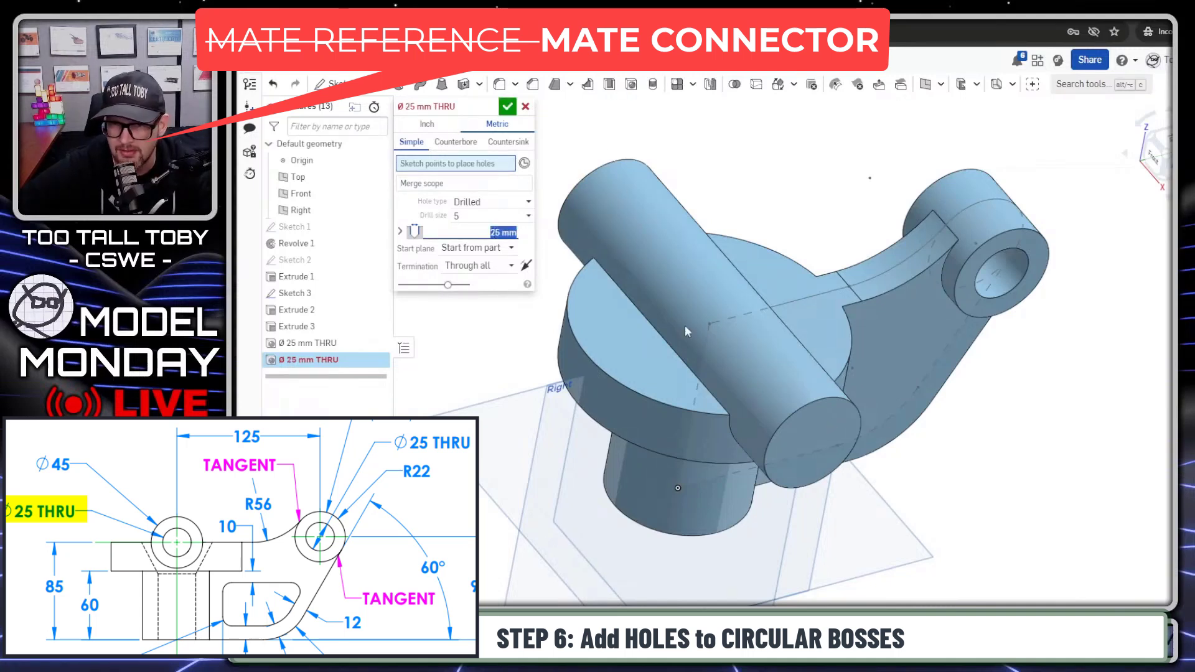
pyautogui.click(826, 434)
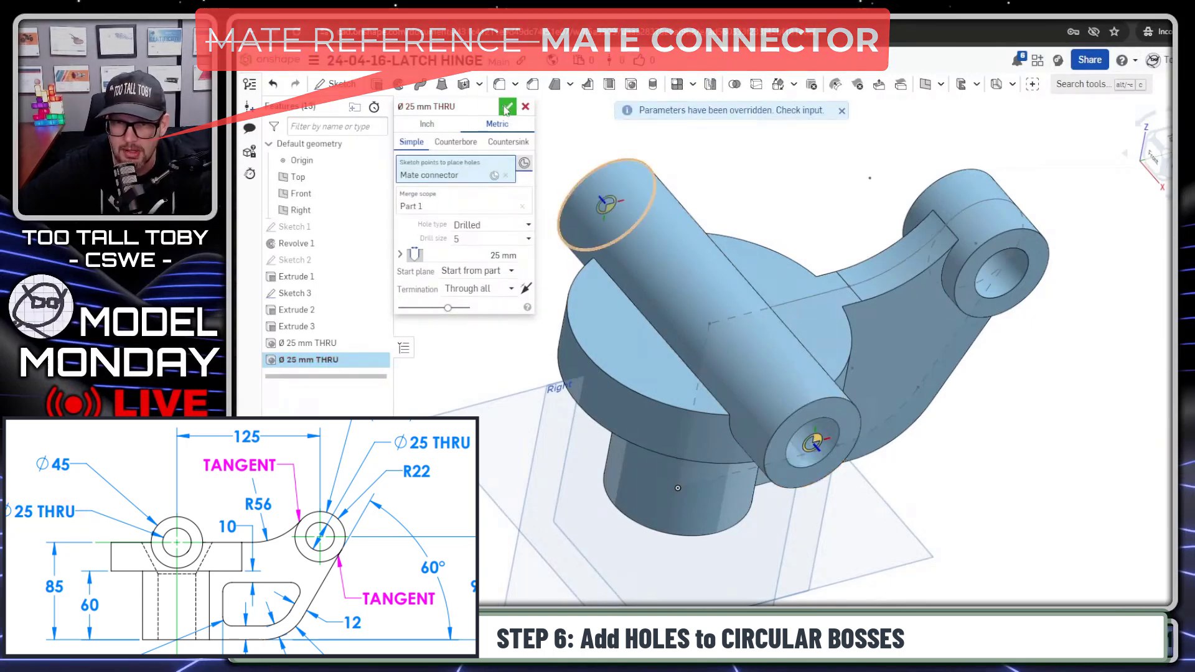
pyautogui.click(507, 110)
pyautogui.scroll(-4, 602, 342)
pyautogui.moveTo(650, 410); pyautogui.dragTo(605, 415, button='right')
pyautogui.scroll(-1, 605, 416)
pyautogui.scroll(-2, 817, 397)
pyautogui.scroll(4, 640, 429)
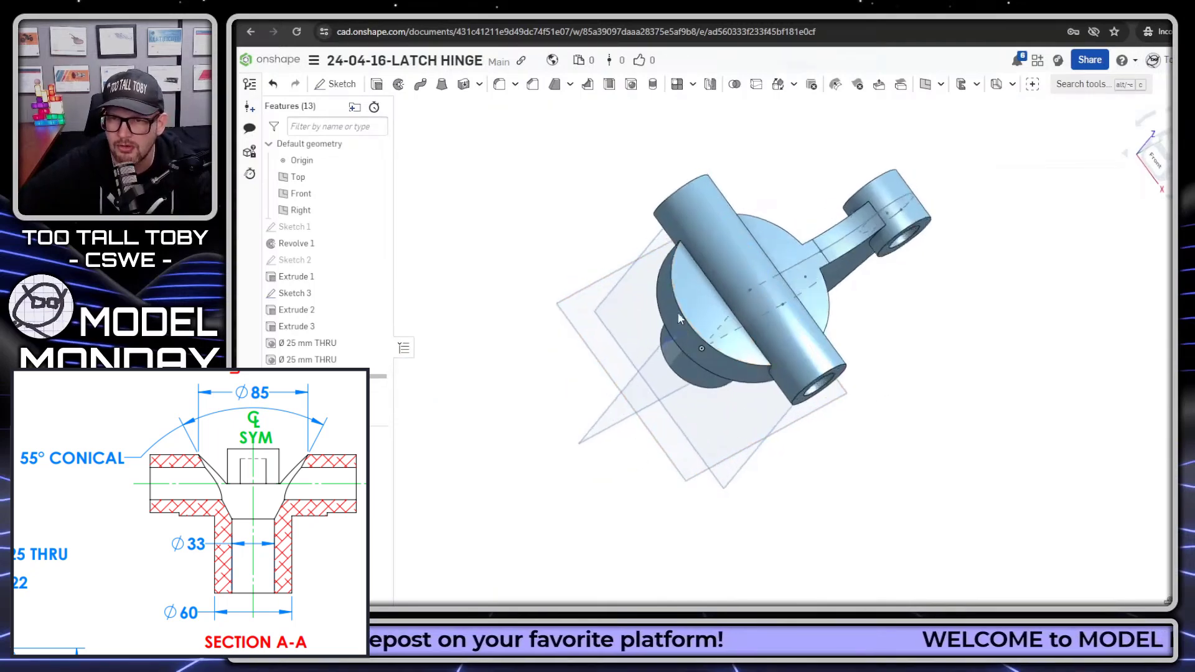
# Start a new sketch on the Front plane and view it straight on.
pyautogui.moveTo(678, 314); pyautogui.dragTo(652, 268, button='right')
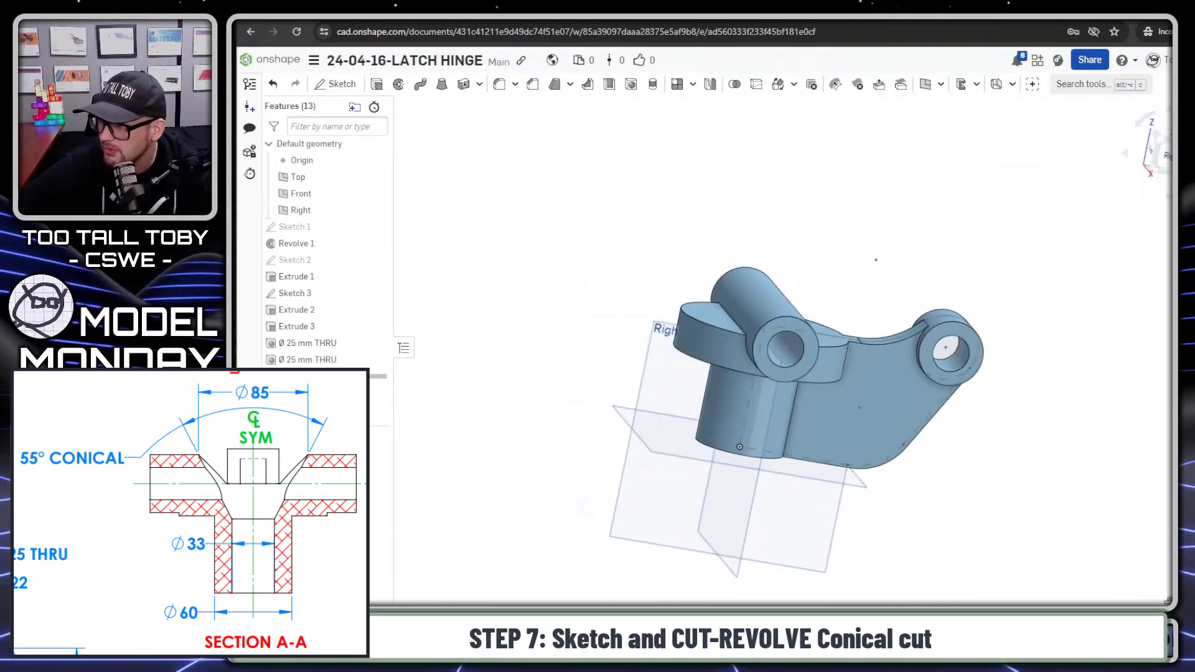
pyautogui.moveTo(1120, 429); pyautogui.dragTo(1042, 470, button='right')
pyautogui.moveTo(894, 479); pyautogui.dragTo(894, 457, button='right')
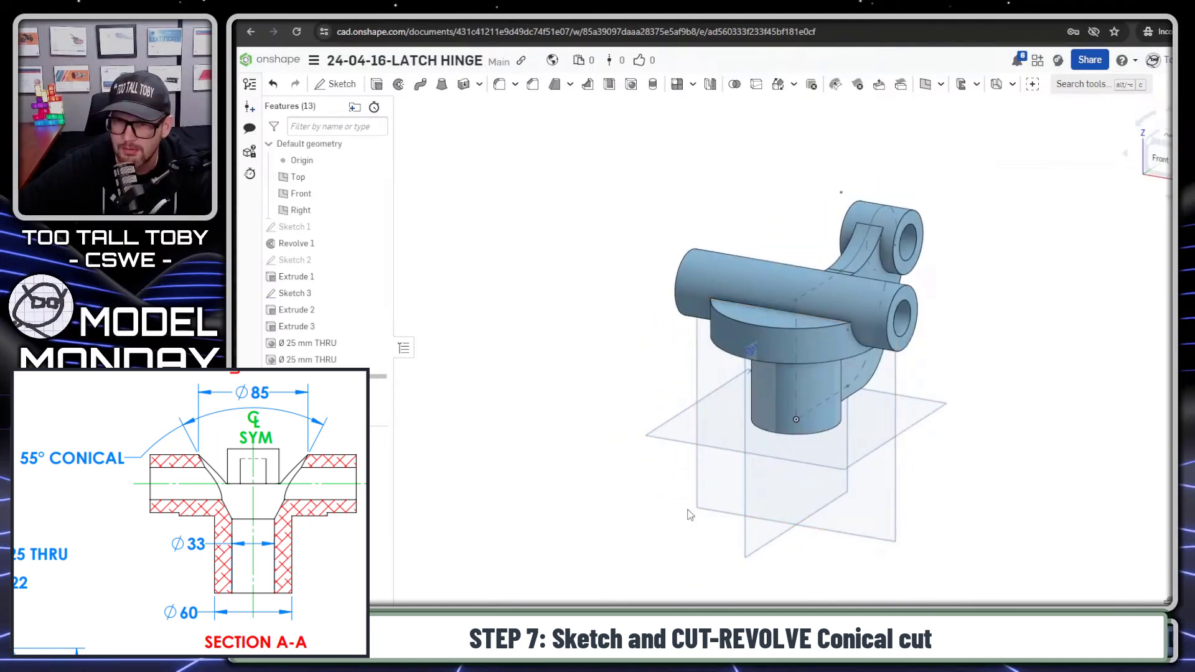
pyautogui.click(703, 494)
pyautogui.press('s')
pyautogui.click(728, 484)
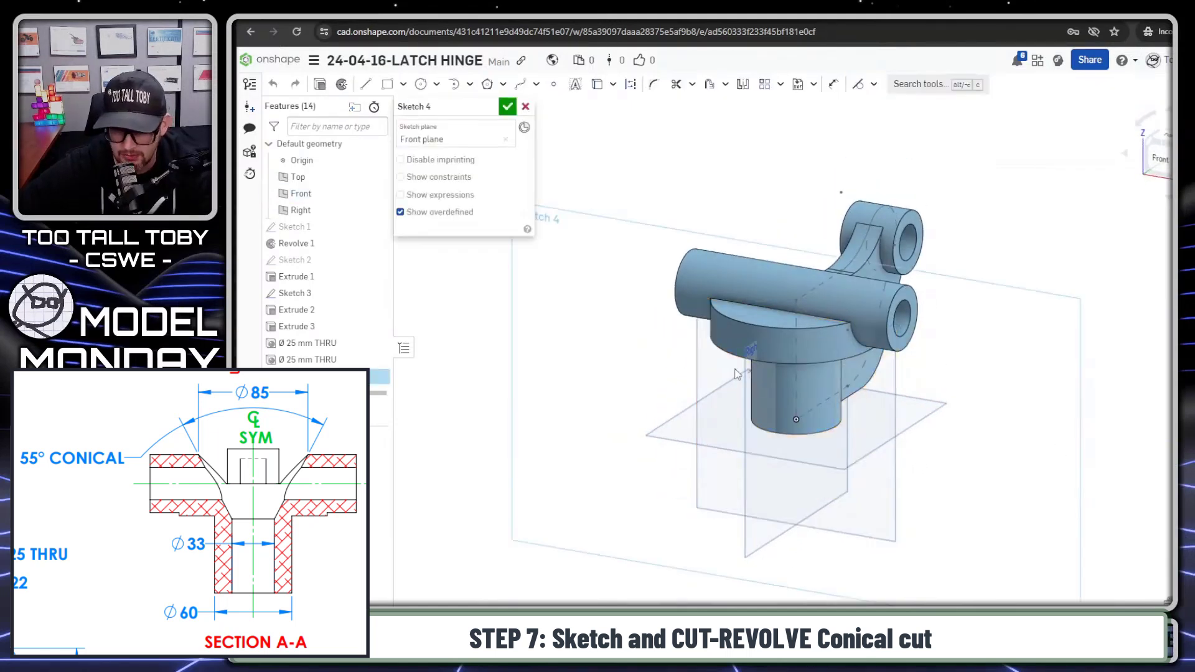
pyautogui.press('n')
pyautogui.scroll(3, 793, 207)
# Draw a closed line profile from the origin with a bottom edge, vertical stem side and angled conical side.
pyautogui.press('s')
pyautogui.click(845, 198)
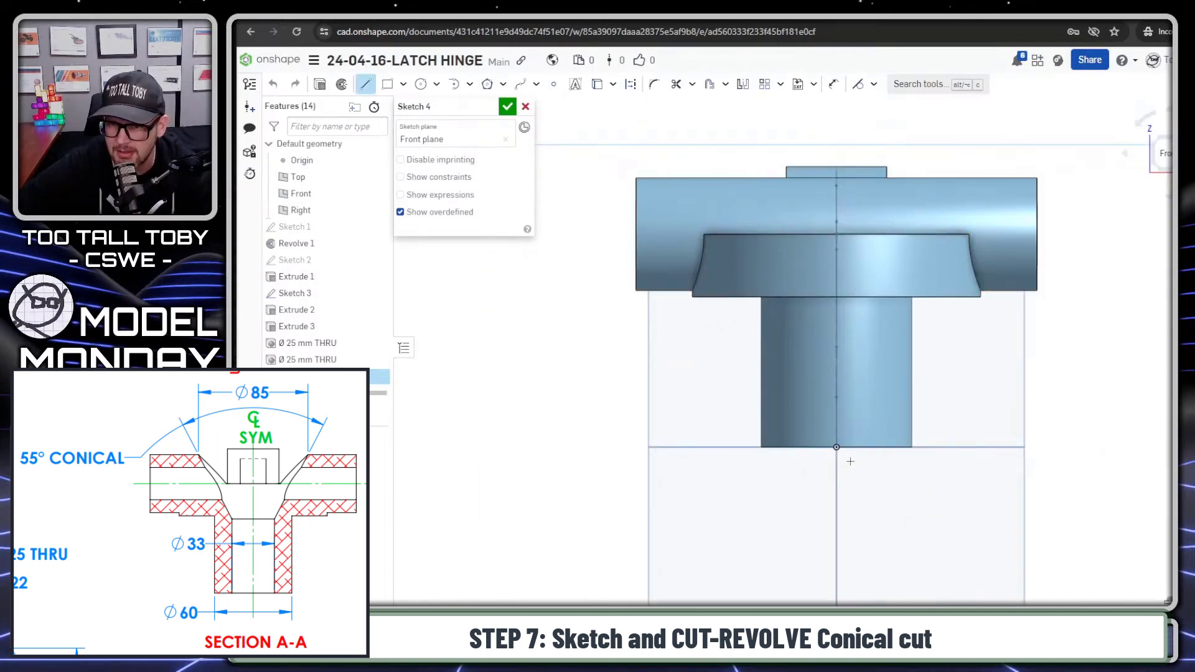
pyautogui.click(836, 447)
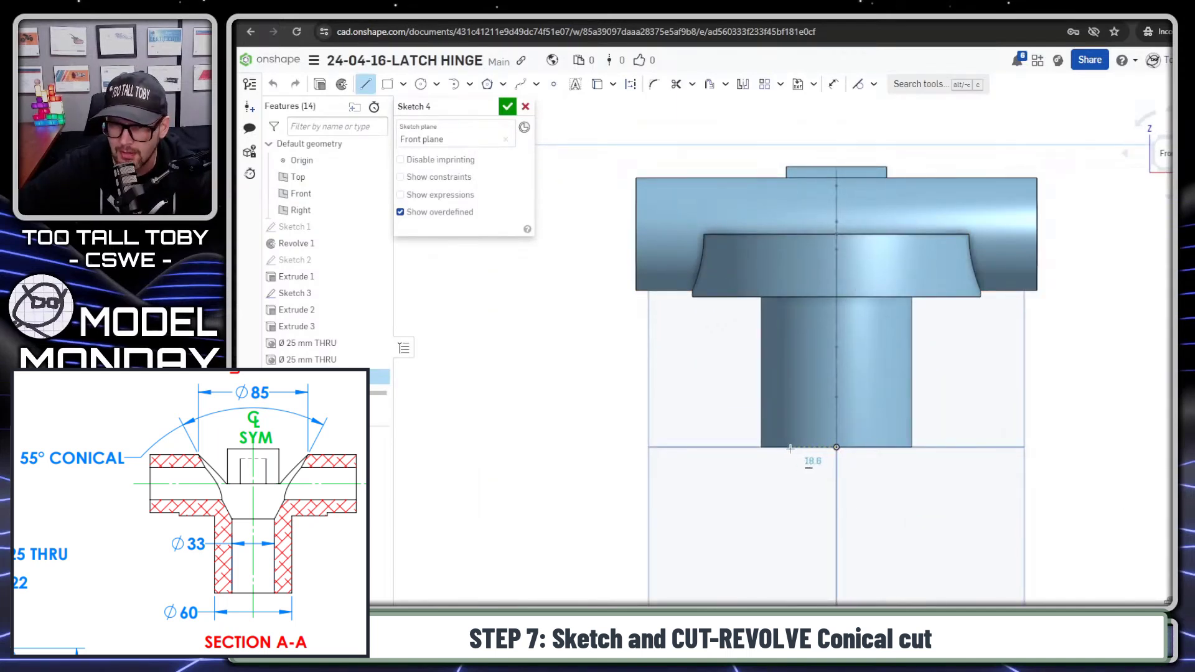
pyautogui.click(790, 447)
pyautogui.click(789, 334)
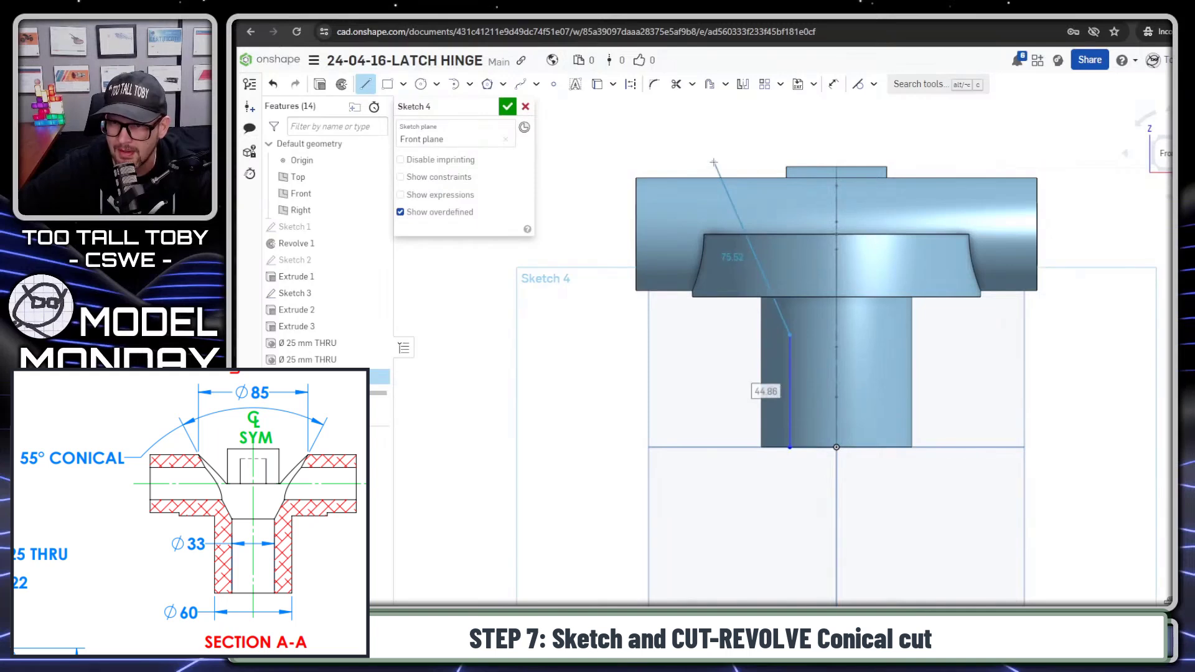
pyautogui.click(714, 163)
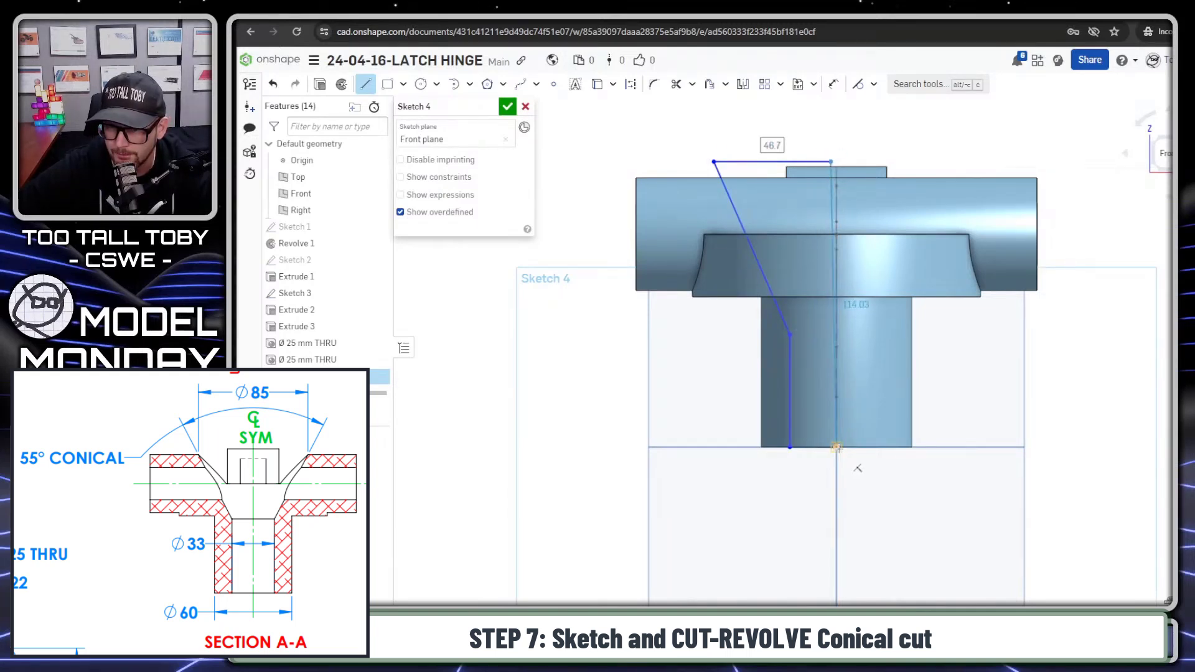
pyautogui.click(836, 447)
pyautogui.press('Escape')
# Make the profile's centre line vertical and check the sketch against the part.
pyautogui.click(835, 225)
pyautogui.press('v')
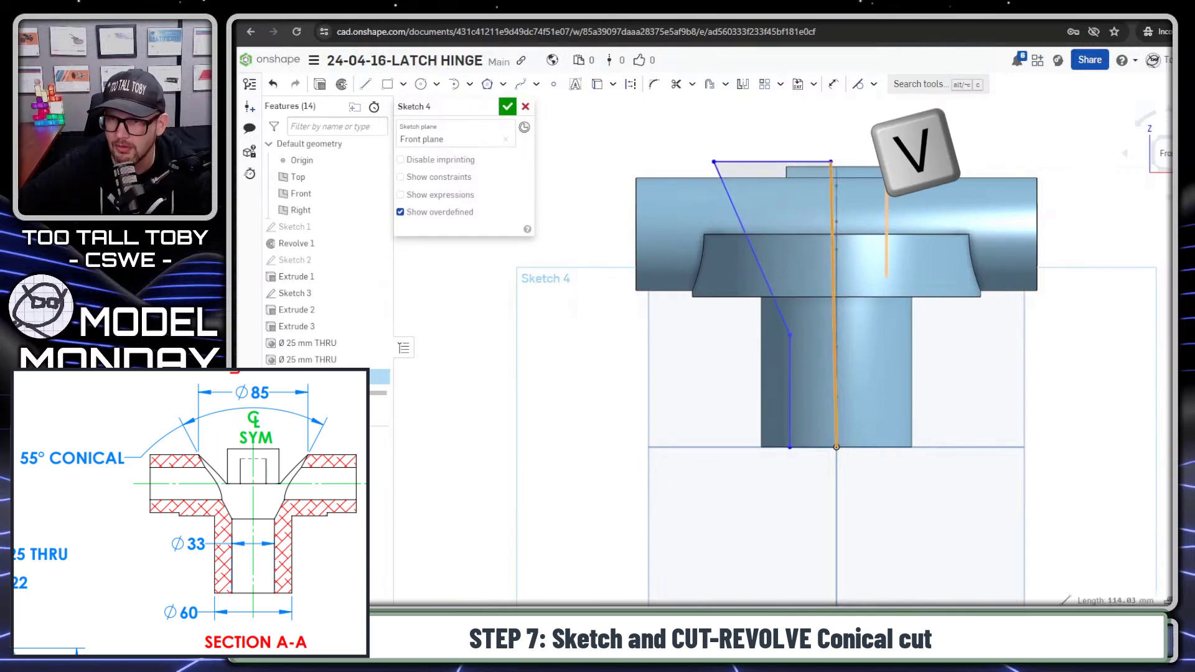
pyautogui.scroll(5, 834, 176)
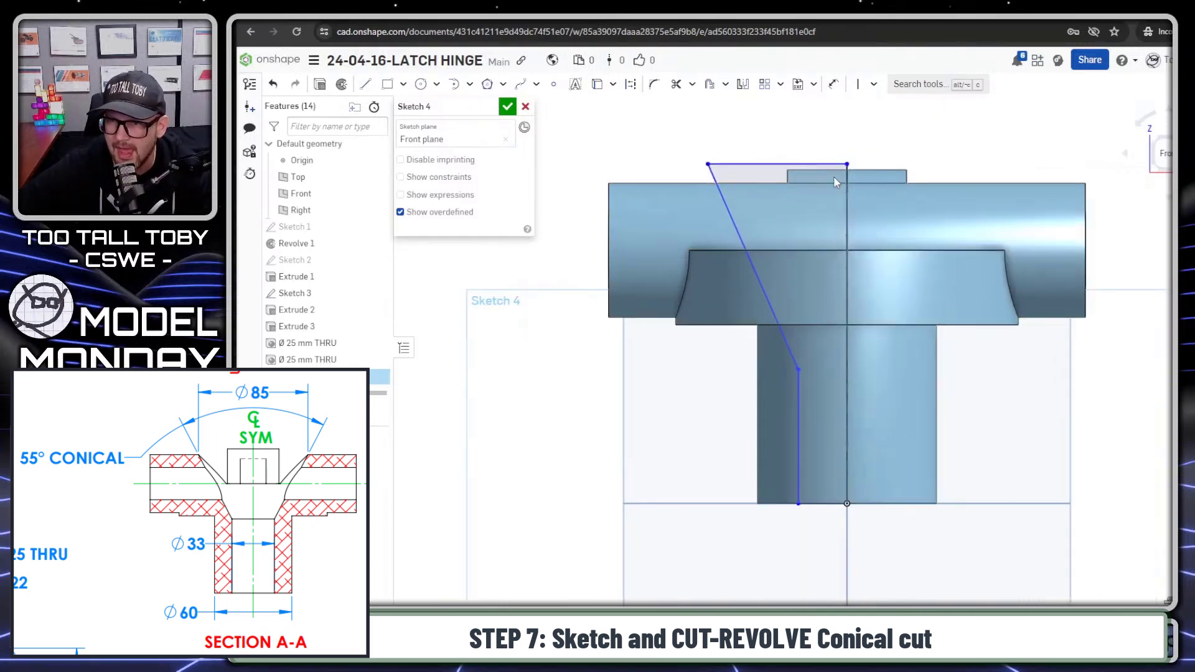
pyautogui.moveTo(891, 193); pyautogui.dragTo(875, 204, button='right')
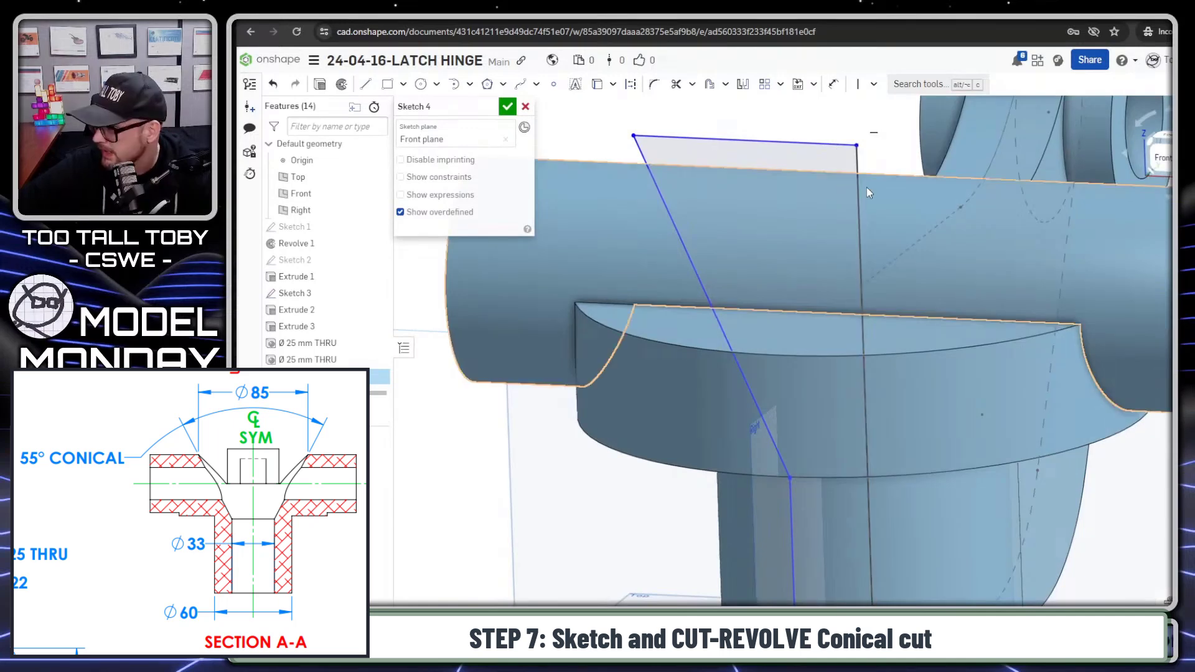
pyautogui.scroll(-5, 872, 192)
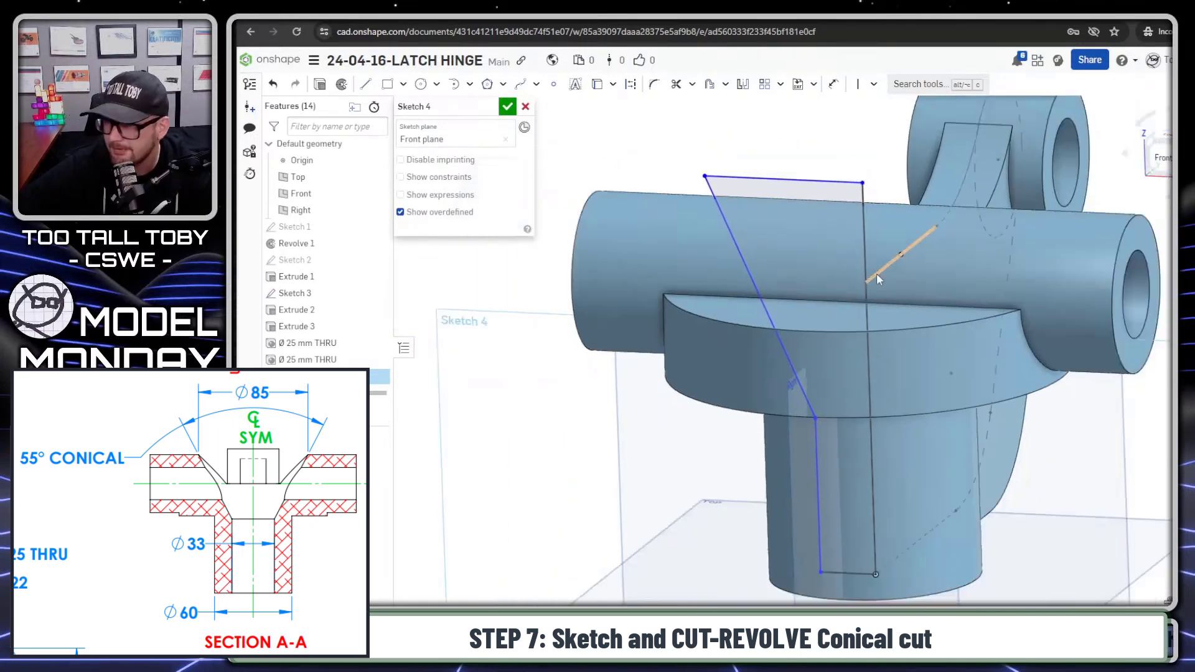
pyautogui.scroll(4, 821, 214)
pyautogui.press('n')
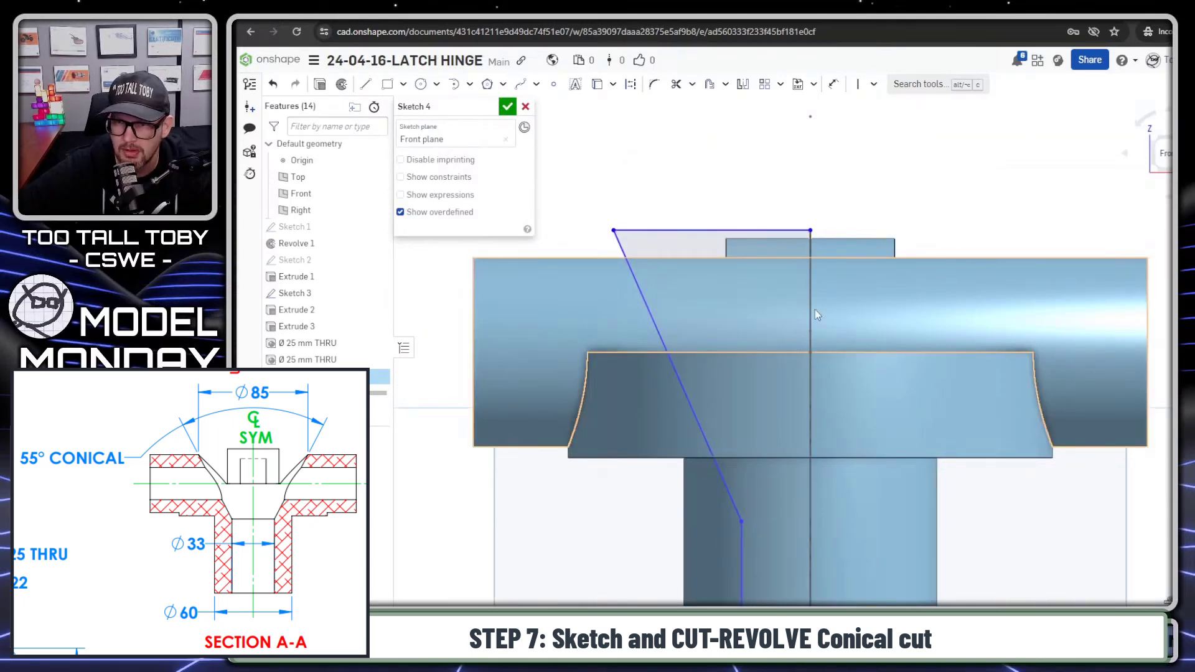
pyautogui.moveTo(815, 310); pyautogui.dragTo(779, 330, button='right')
pyautogui.scroll(-3, 850, 259)
pyautogui.scroll(2, 816, 239)
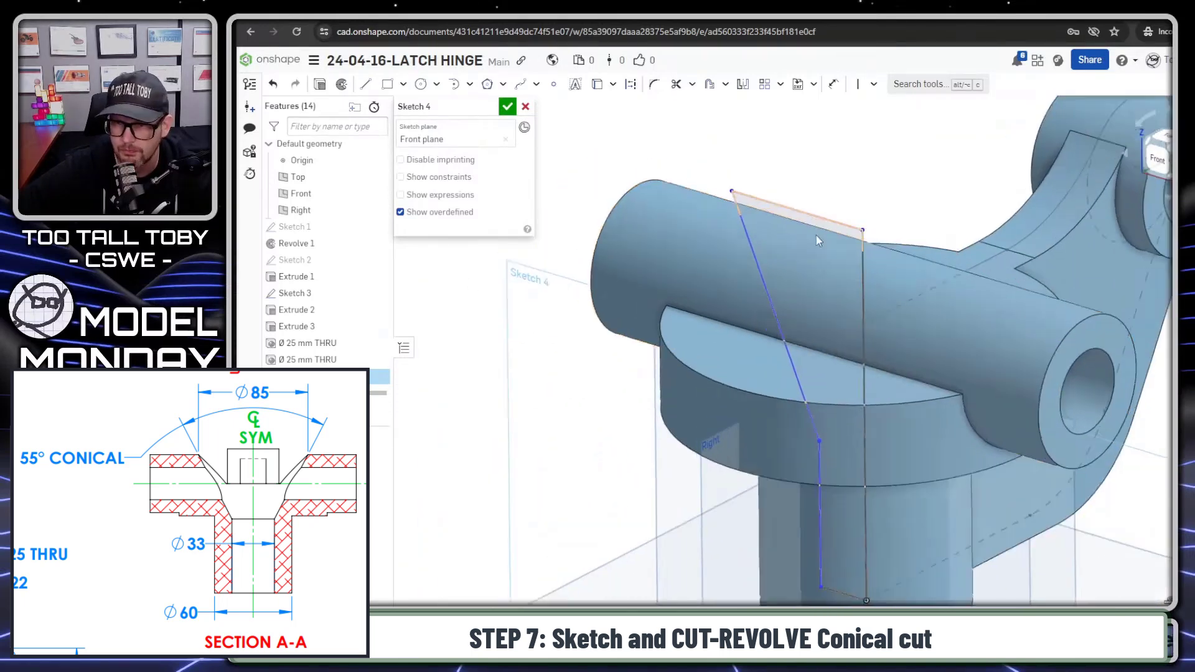
pyautogui.press('n')
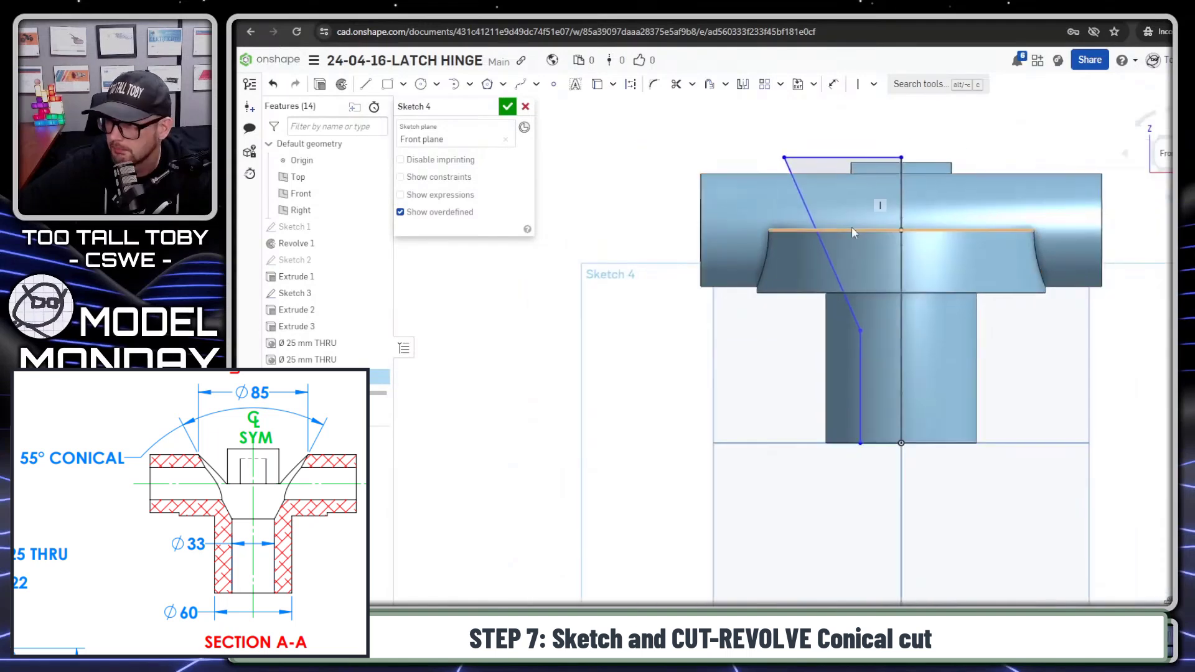
# Project the upper body's intersection edges into Sketch 4 and finish the sketch.
pyautogui.rightClick(853, 233)
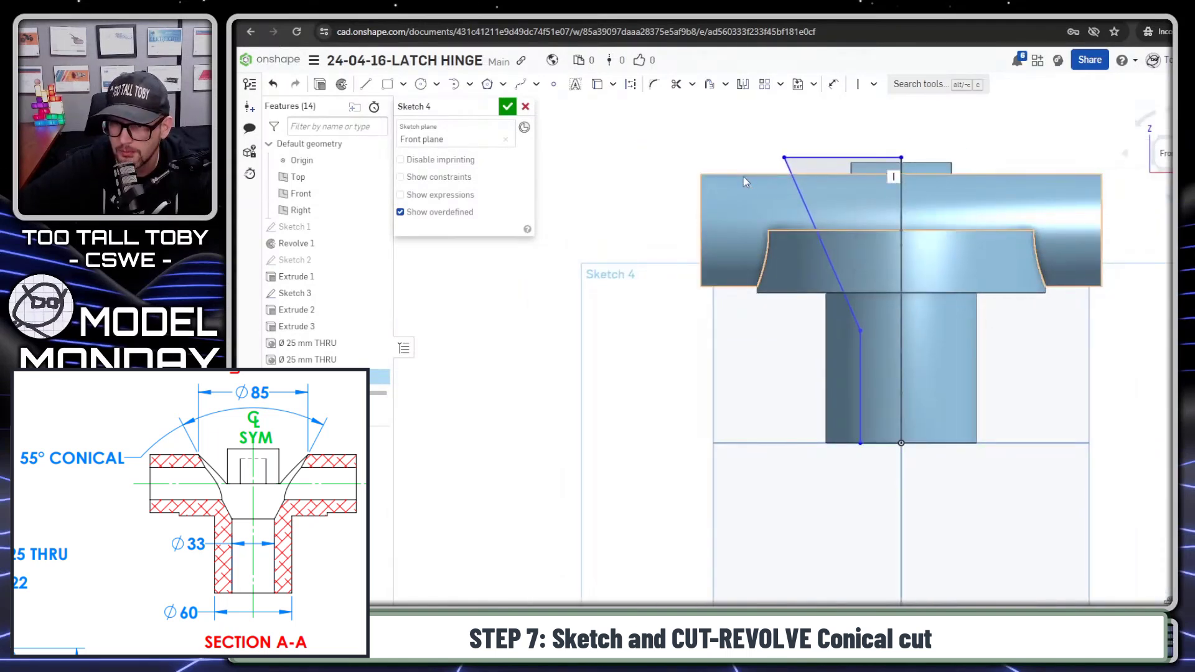
pyautogui.click(744, 180)
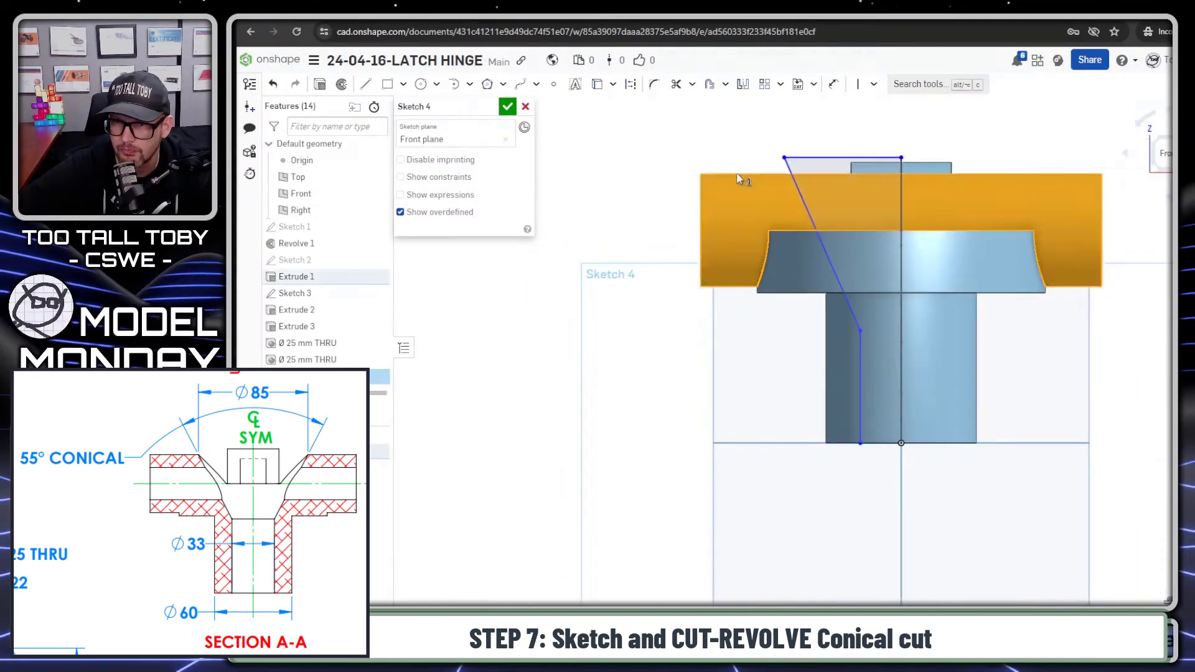
pyautogui.click(598, 87)
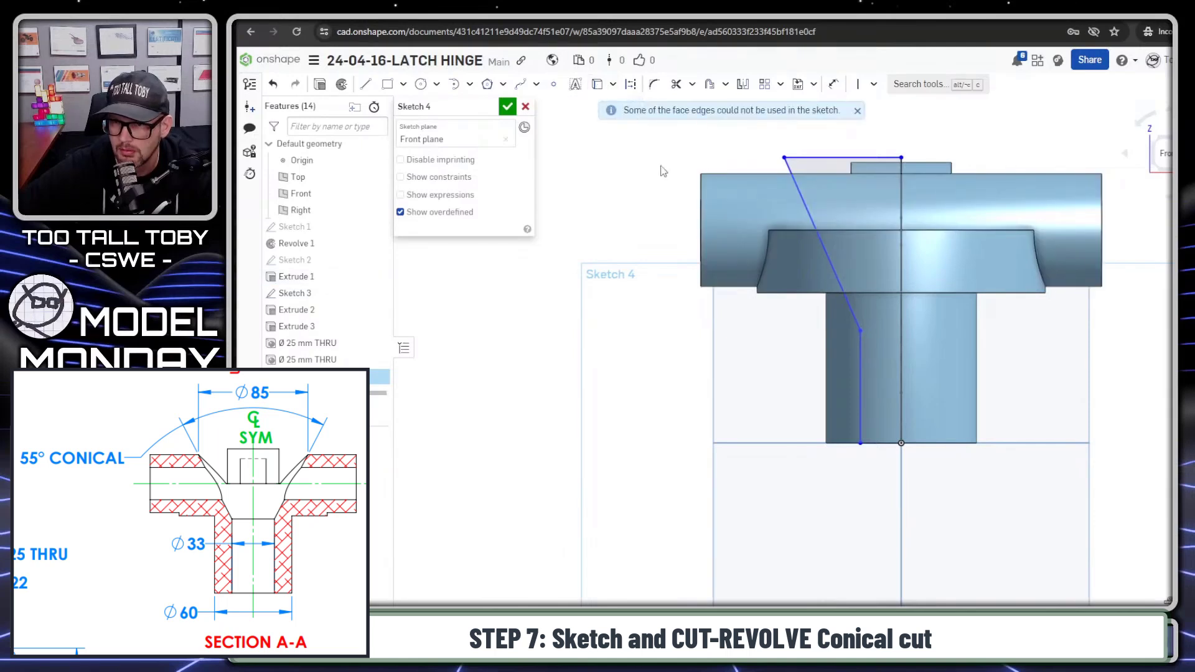
pyautogui.click(735, 180)
pyautogui.scroll(3, 740, 187)
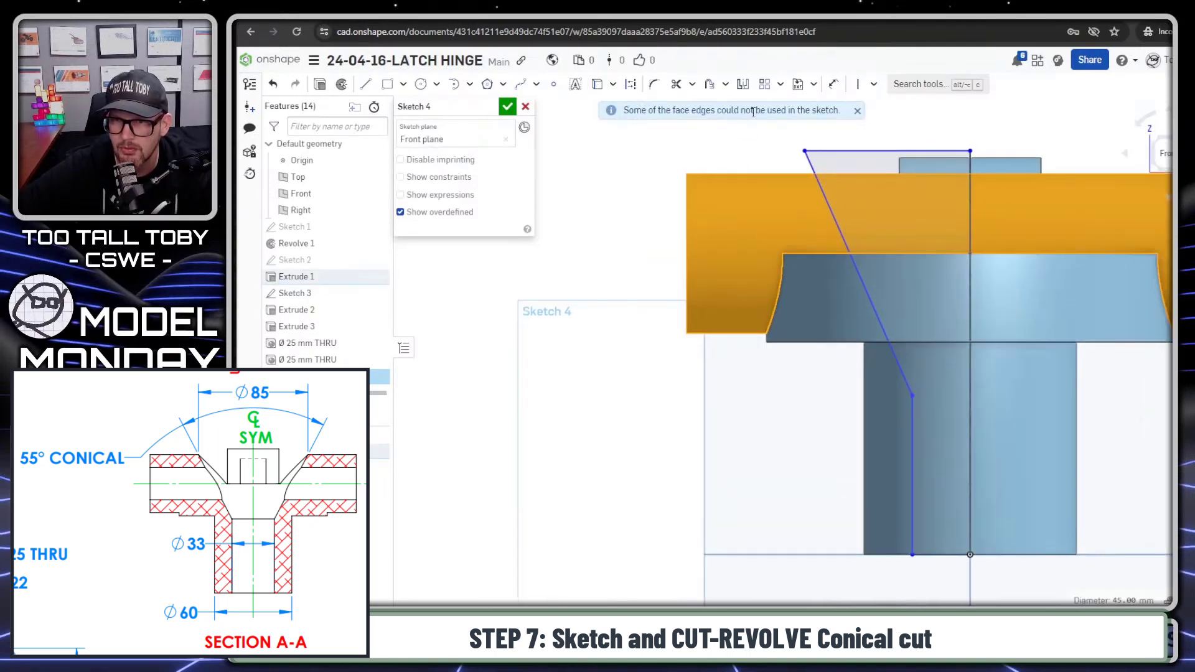
pyautogui.click(732, 212)
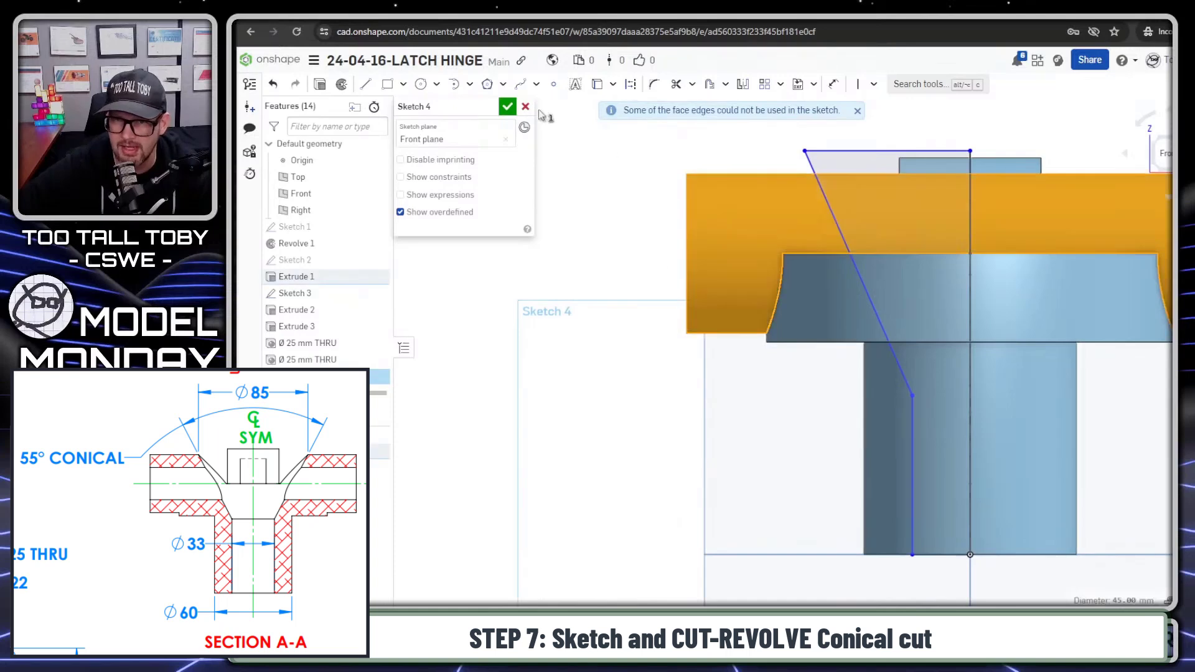
pyautogui.click(611, 86)
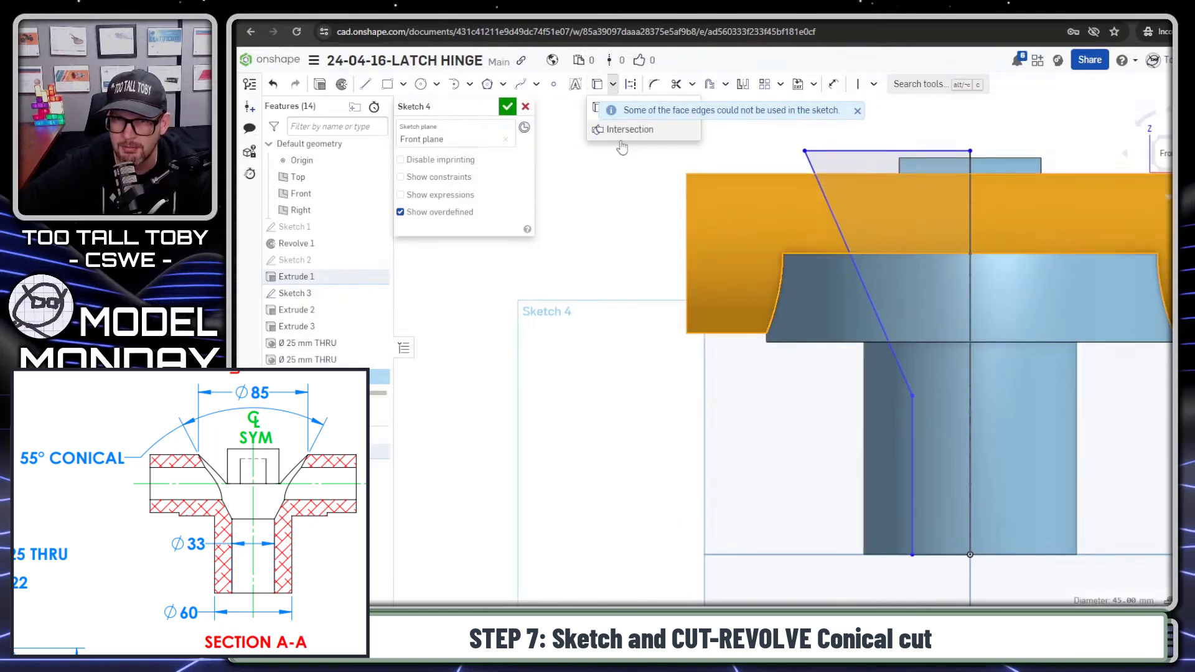
pyautogui.click(607, 125)
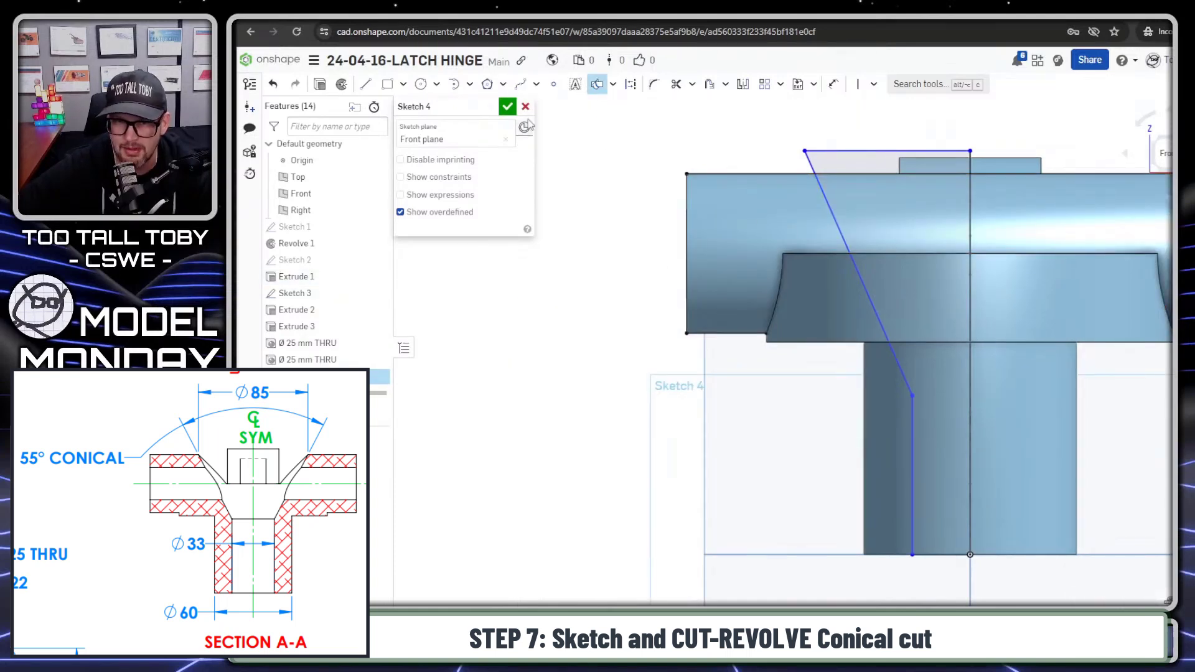
pyautogui.click(508, 107)
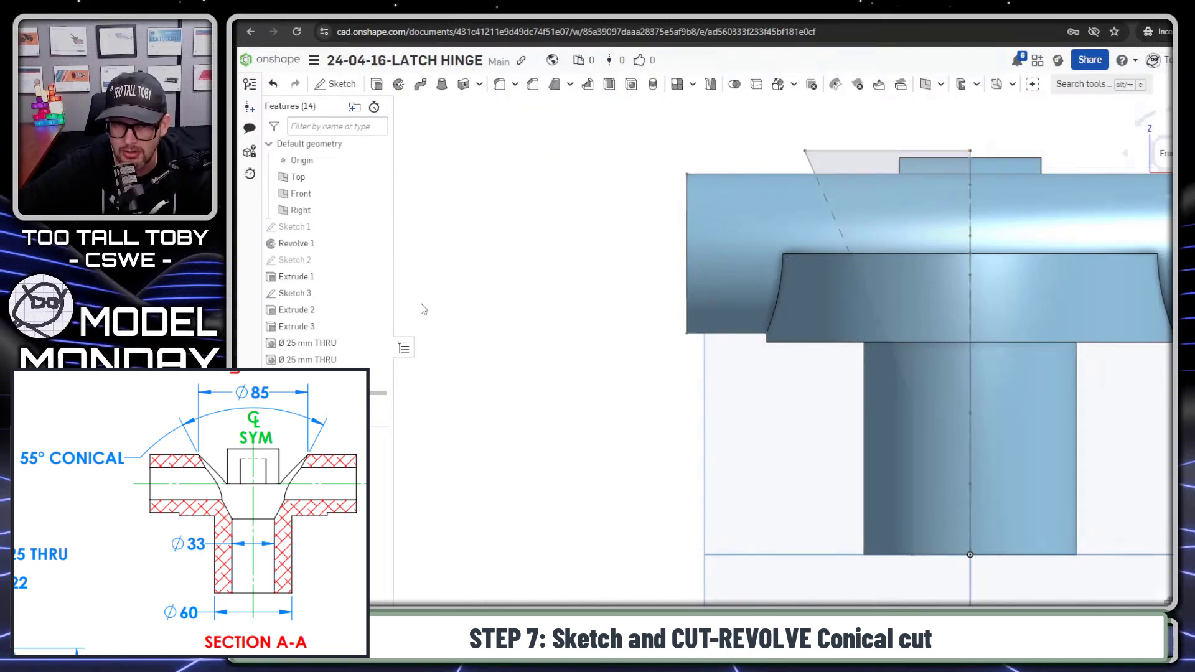
# Put the cone line's top endpoint on the top edge and dimension it 42.5 from the axis.
pyautogui.doubleClick(354, 376)
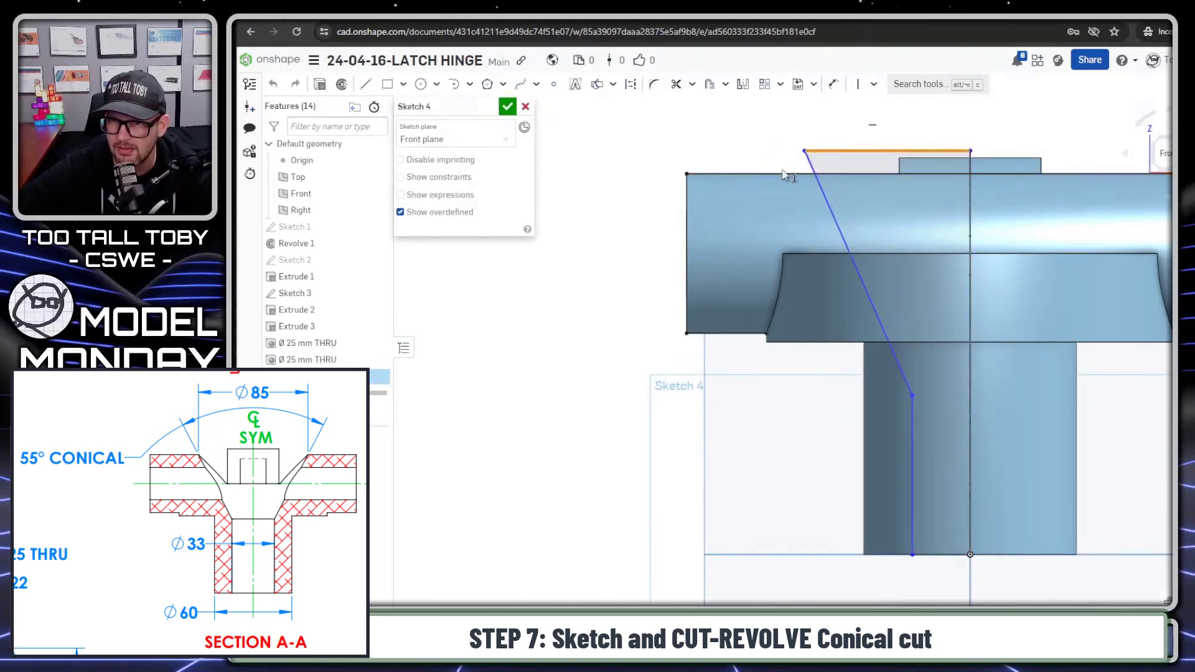
pyautogui.press('i')
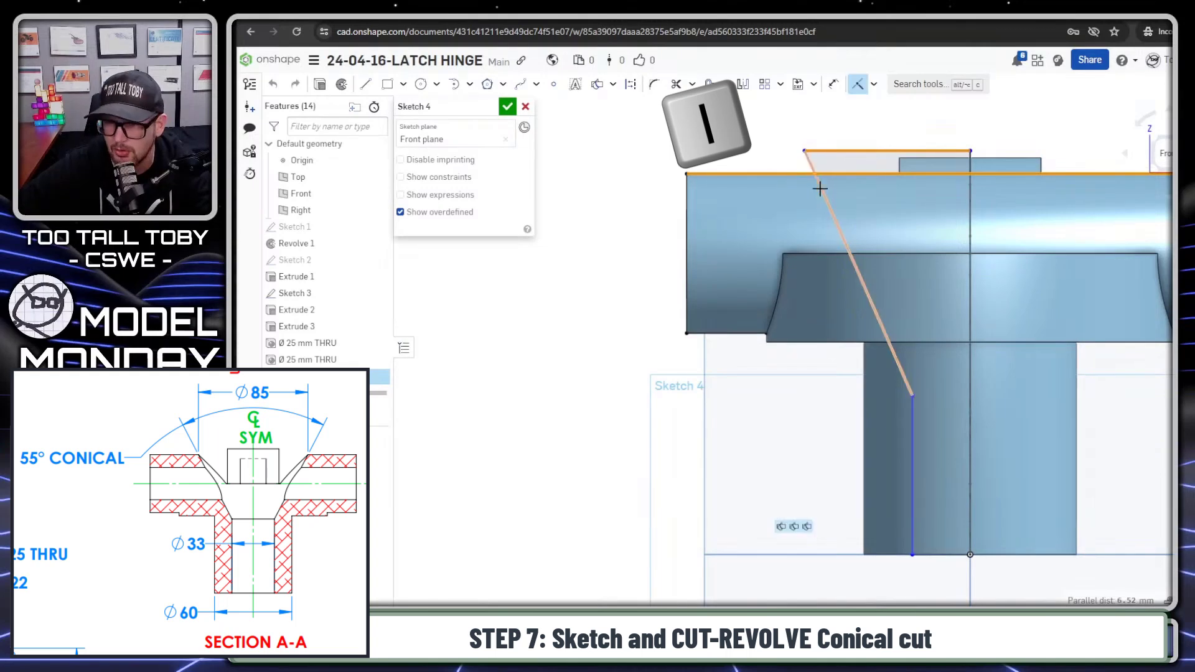
pyautogui.press('s')
pyautogui.click(1037, 195)
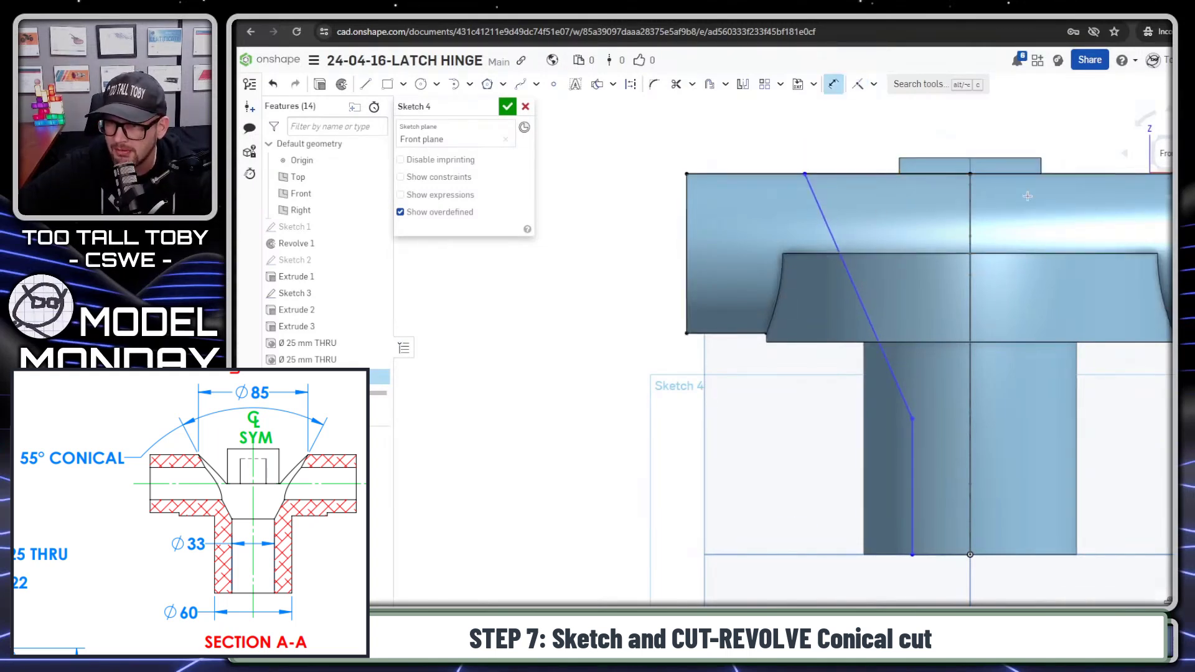
pyautogui.click(972, 194)
pyautogui.click(806, 175)
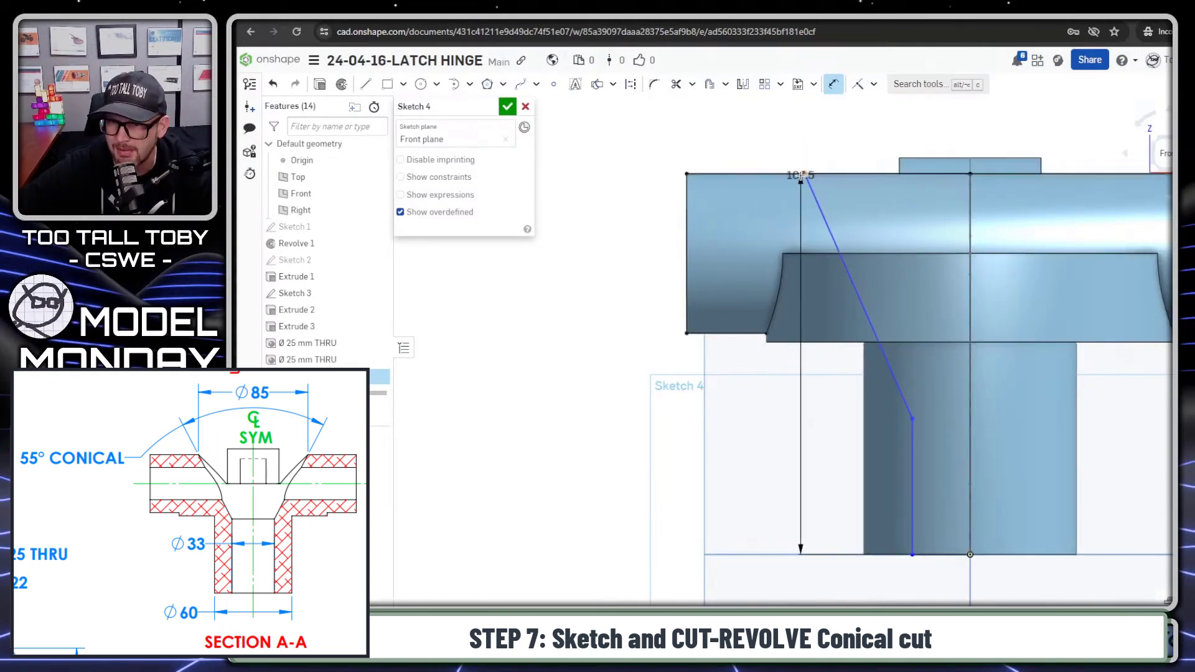
pyautogui.scroll(-2, 801, 176)
pyautogui.click(883, 149)
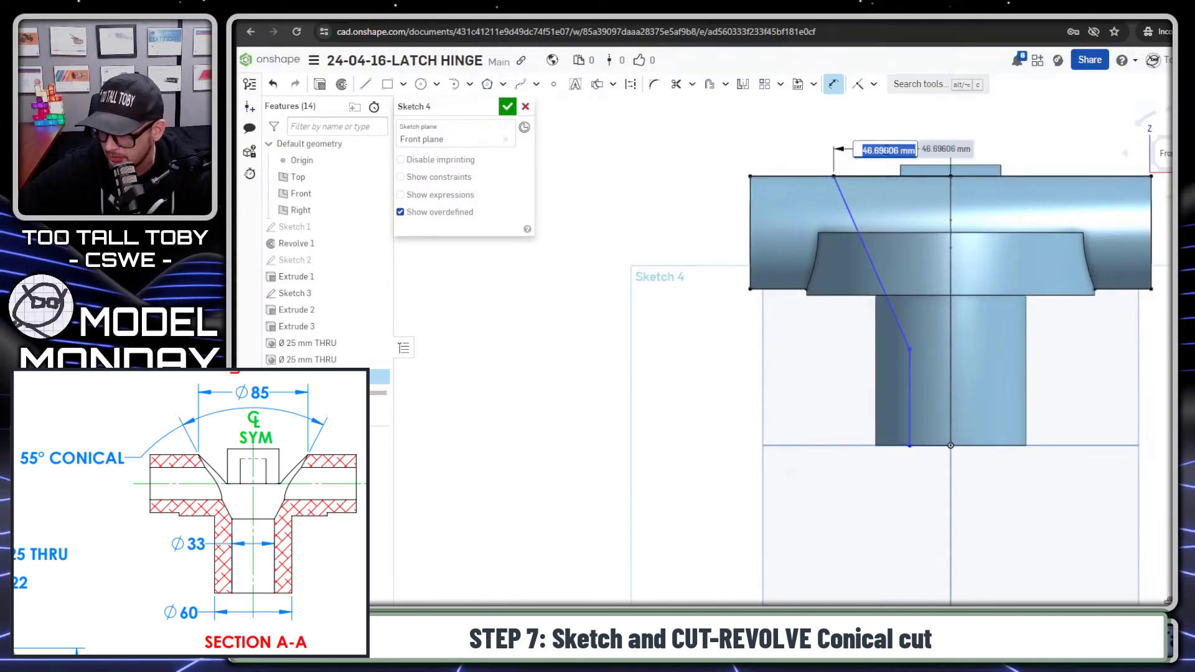
pyautogui.press('Return')
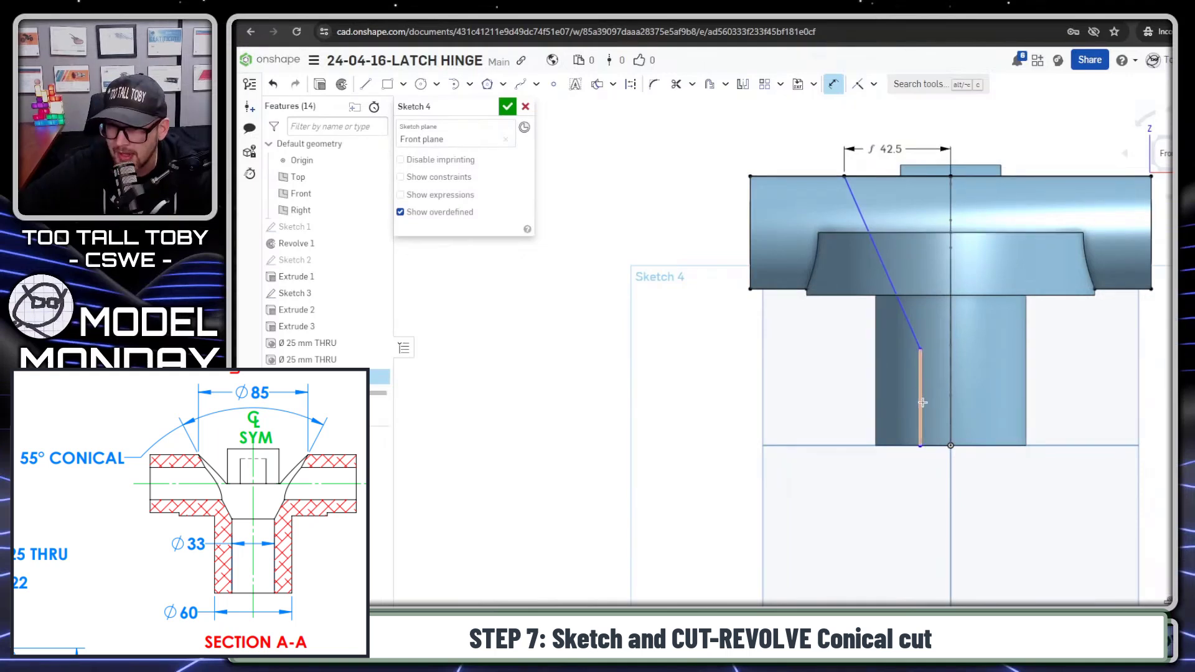
# Dimension the stem line 16.5 (33/2) from the axis and the cone line at 27.5° (55/2).
pyautogui.click(947, 402)
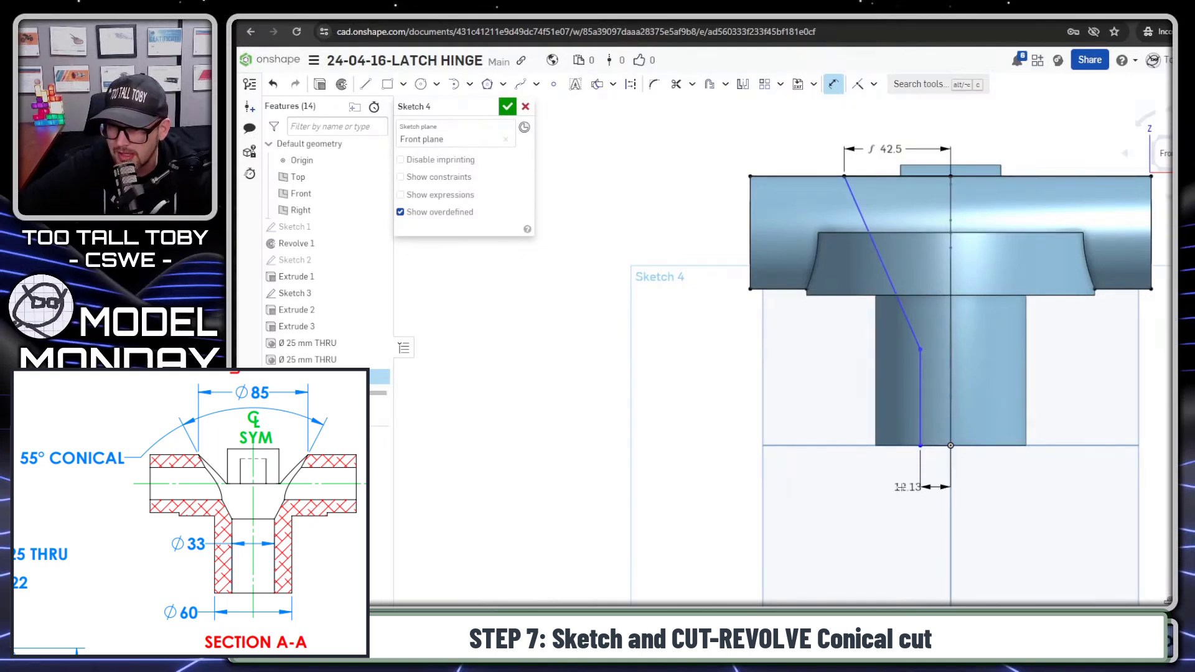
pyautogui.click(897, 490)
pyautogui.write('33/2')
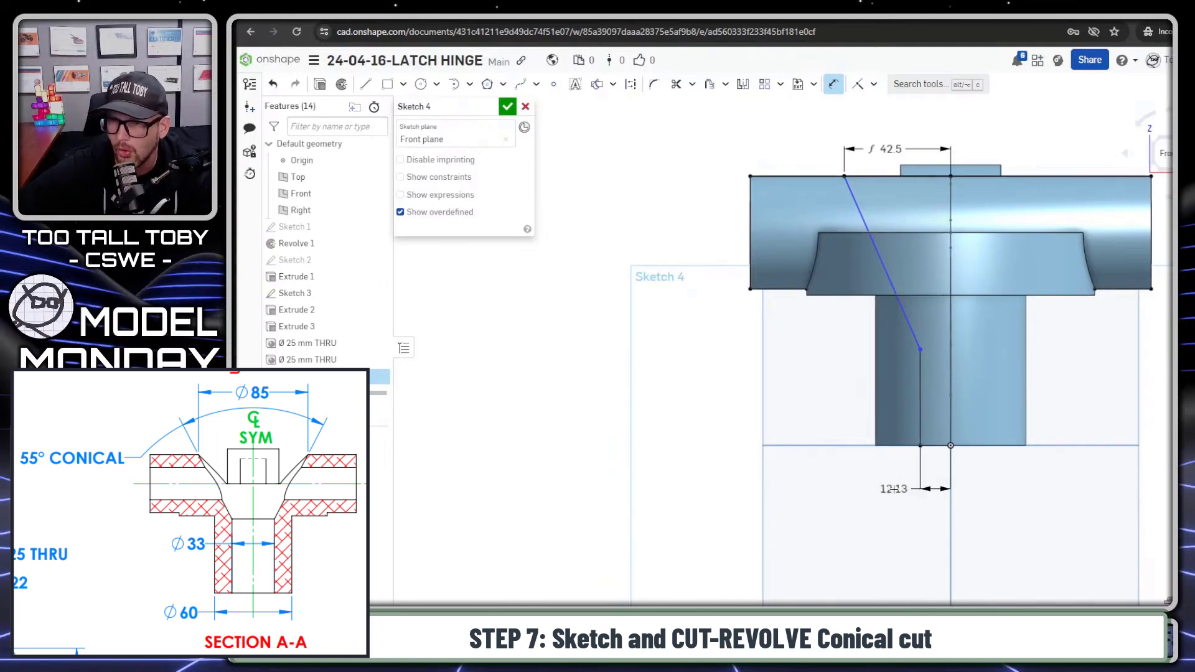
pyautogui.press('Return')
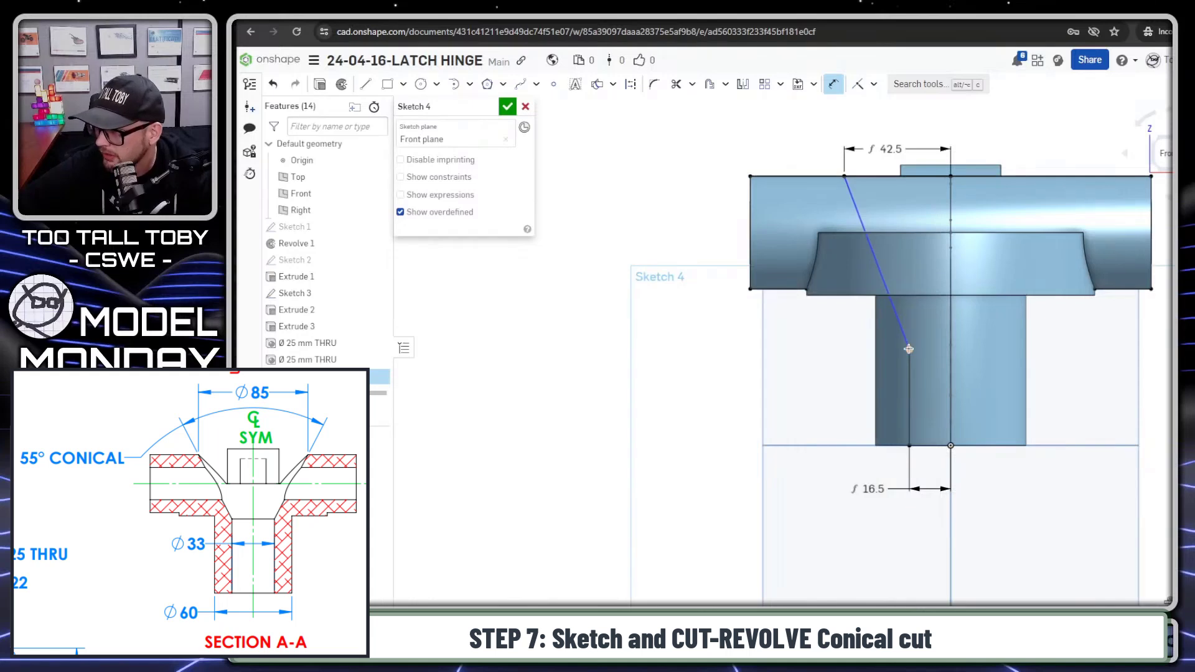
pyautogui.click(883, 279)
pyautogui.click(950, 261)
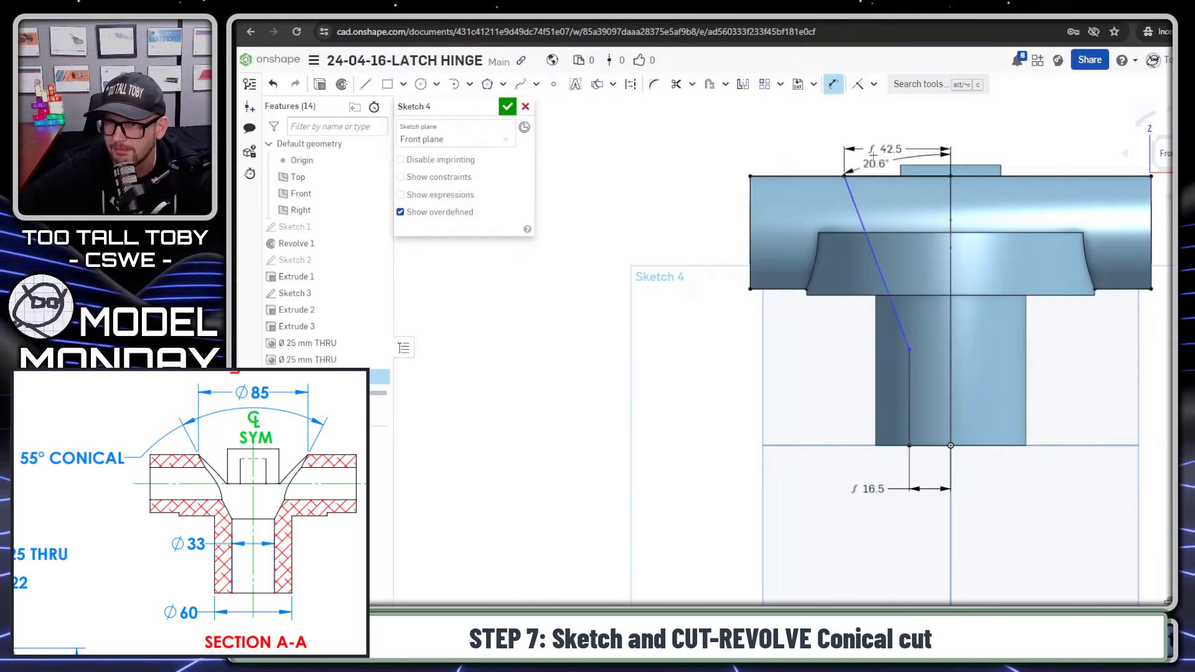
pyautogui.click(893, 134)
pyautogui.write('55/2')
pyautogui.press('Return')
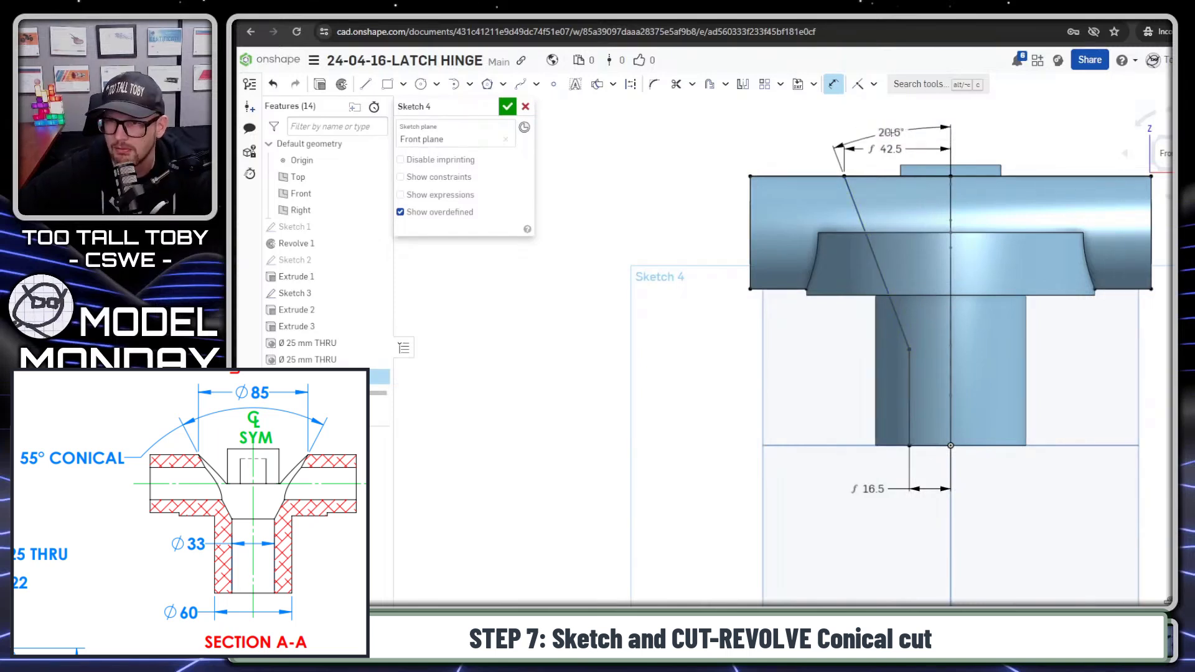
pyautogui.scroll(-3, 902, 275)
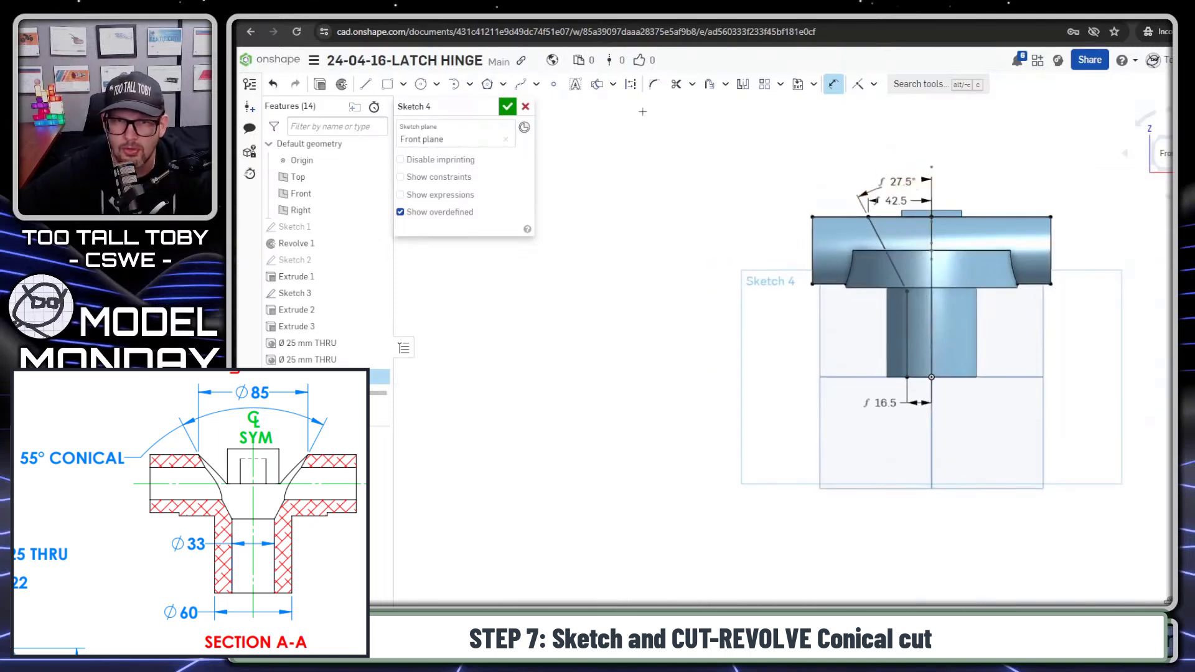
# Revolve Sketch 4 fully about its centerline as a Remove cut.
pyautogui.click(339, 84)
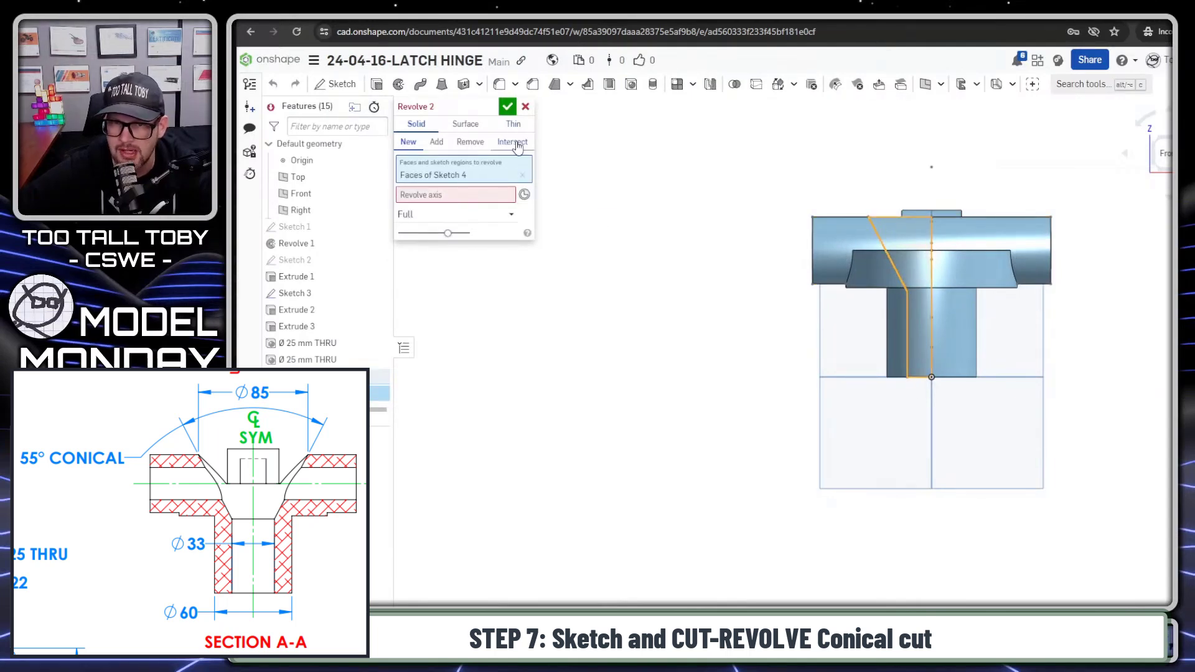
pyautogui.click(471, 142)
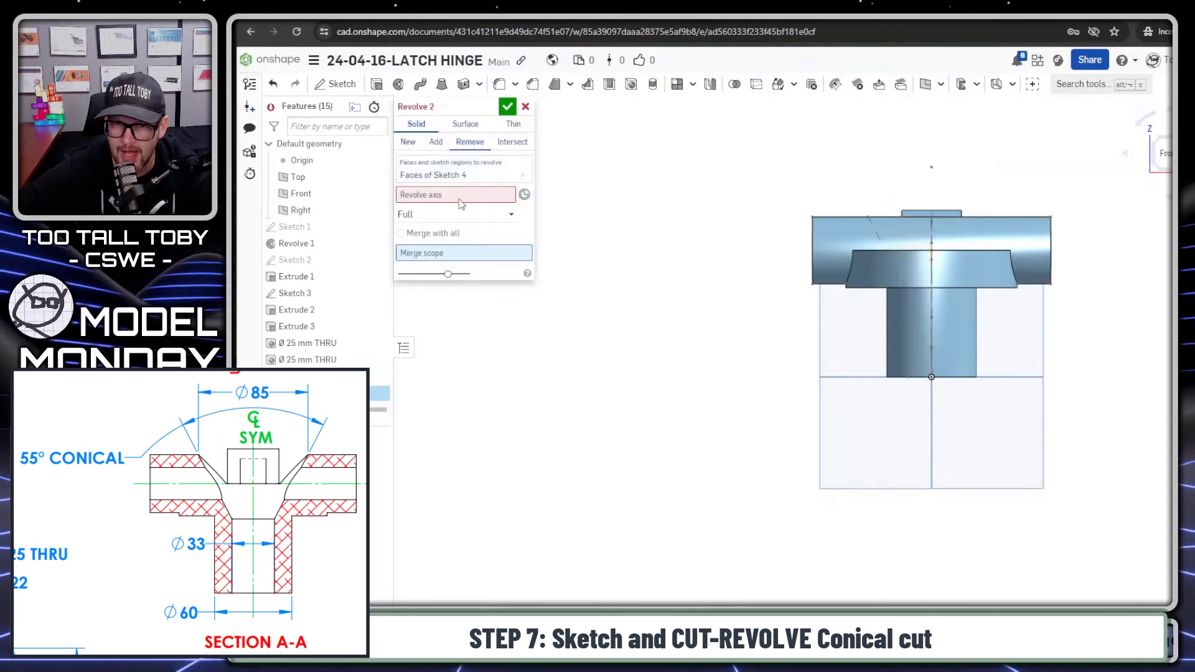
pyautogui.click(931, 338)
pyautogui.moveTo(947, 334)
pyautogui.mouseDown(button='right')
pyautogui.moveTo(882, 441)
pyautogui.moveTo(997, 311)
pyautogui.mouseUp(button='right')
pyautogui.scroll(2, 1033, 248)
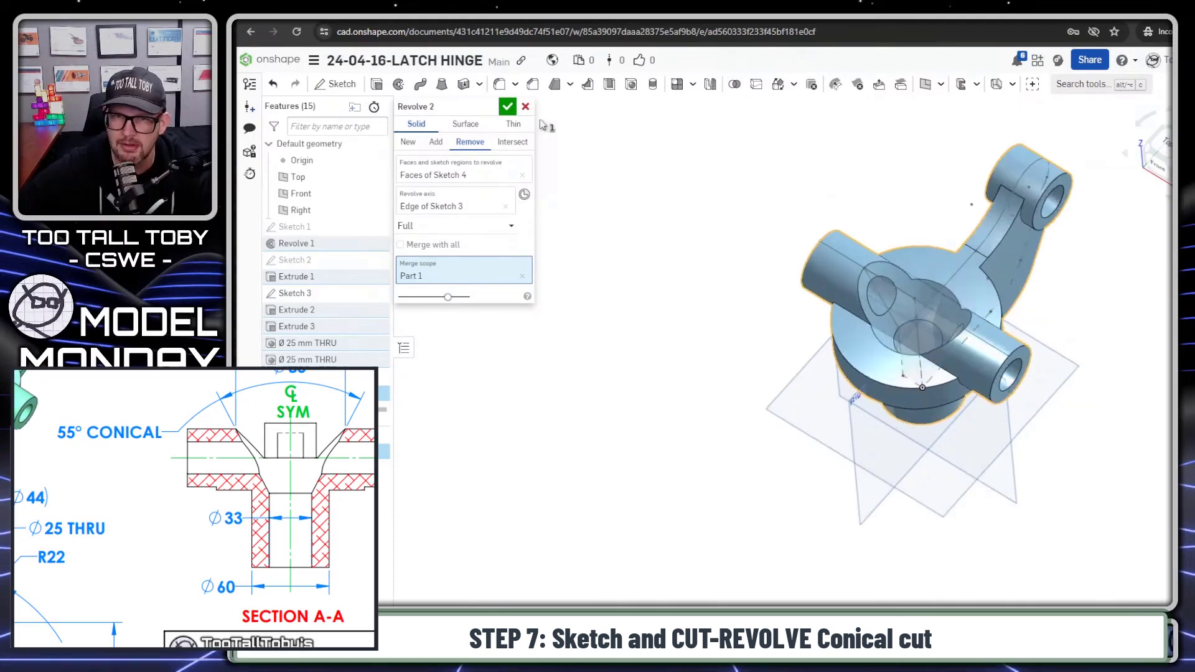
pyautogui.click(507, 106)
pyautogui.scroll(-2, 924, 346)
pyautogui.moveTo(954, 380); pyautogui.dragTo(919, 364, button='right')
# Start a new sketch on the plate's flat side face and view it head-on.
pyautogui.click(918, 364)
pyautogui.press('s')
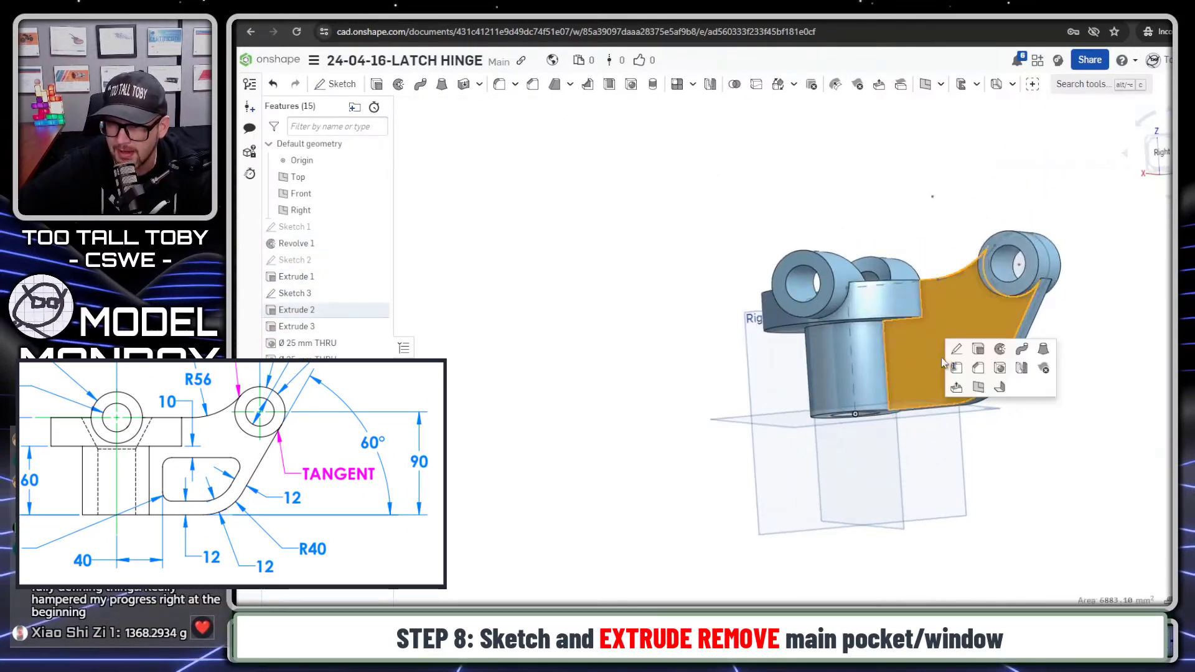
pyautogui.click(958, 349)
pyautogui.press('n')
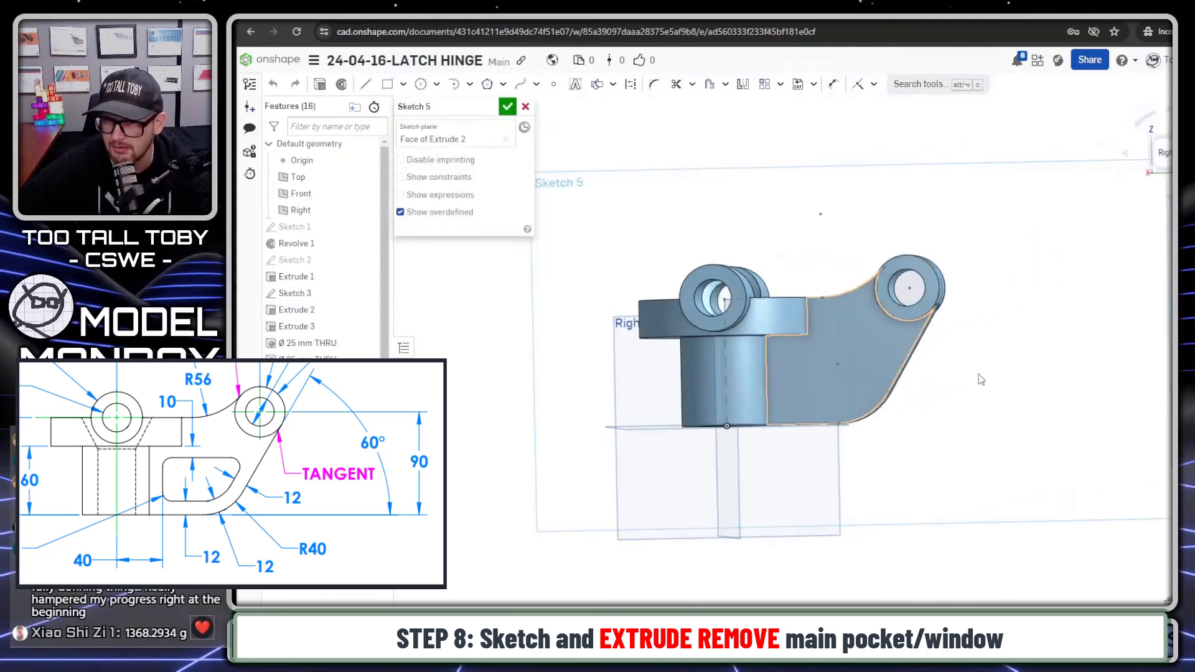
# Offset the bottom edge, fillet arc and slanted edge 12 mm inward.
pyautogui.click(715, 446)
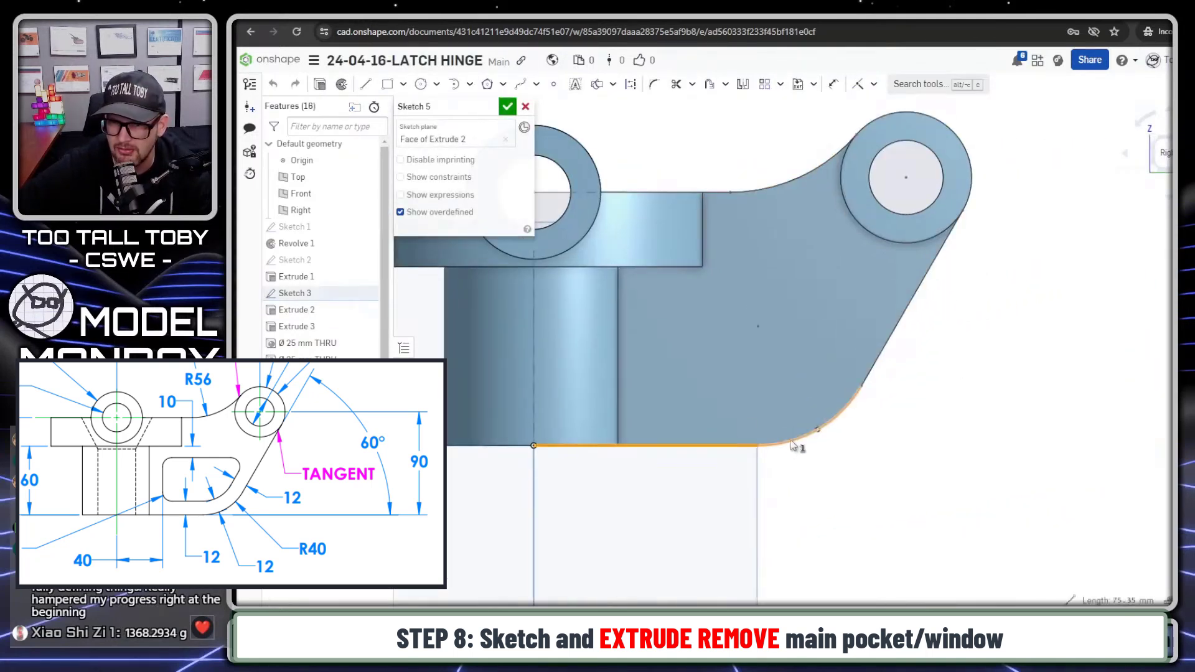
pyautogui.click(799, 442)
pyautogui.click(871, 371)
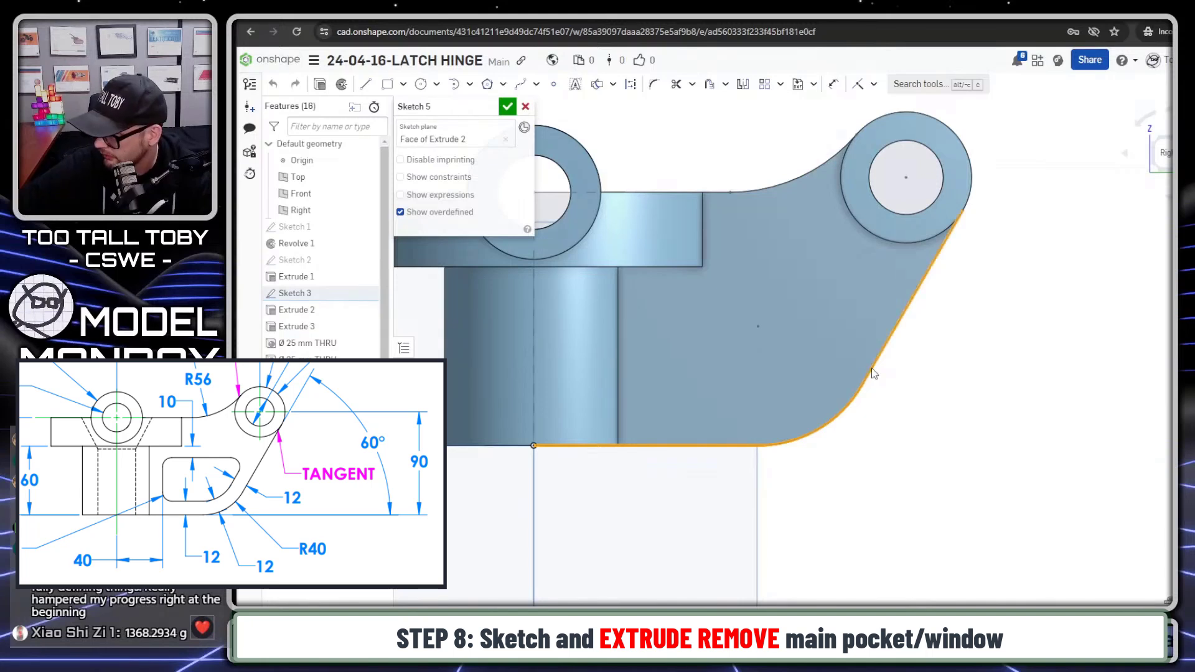
pyautogui.click(707, 86)
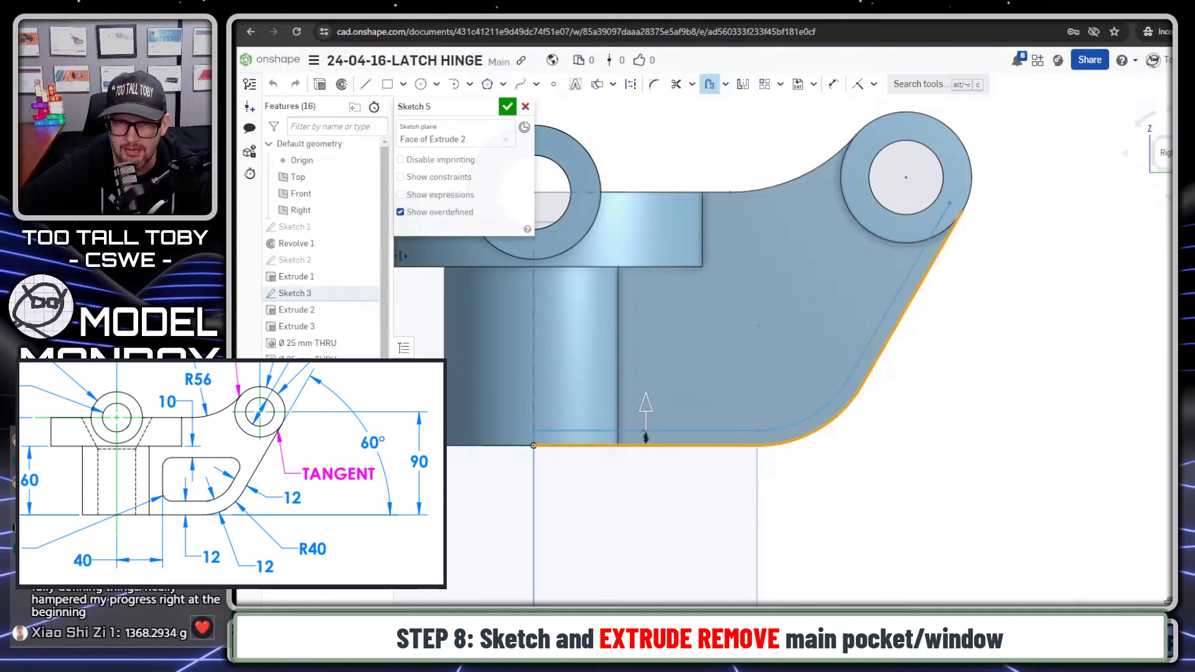
pyautogui.click(646, 406)
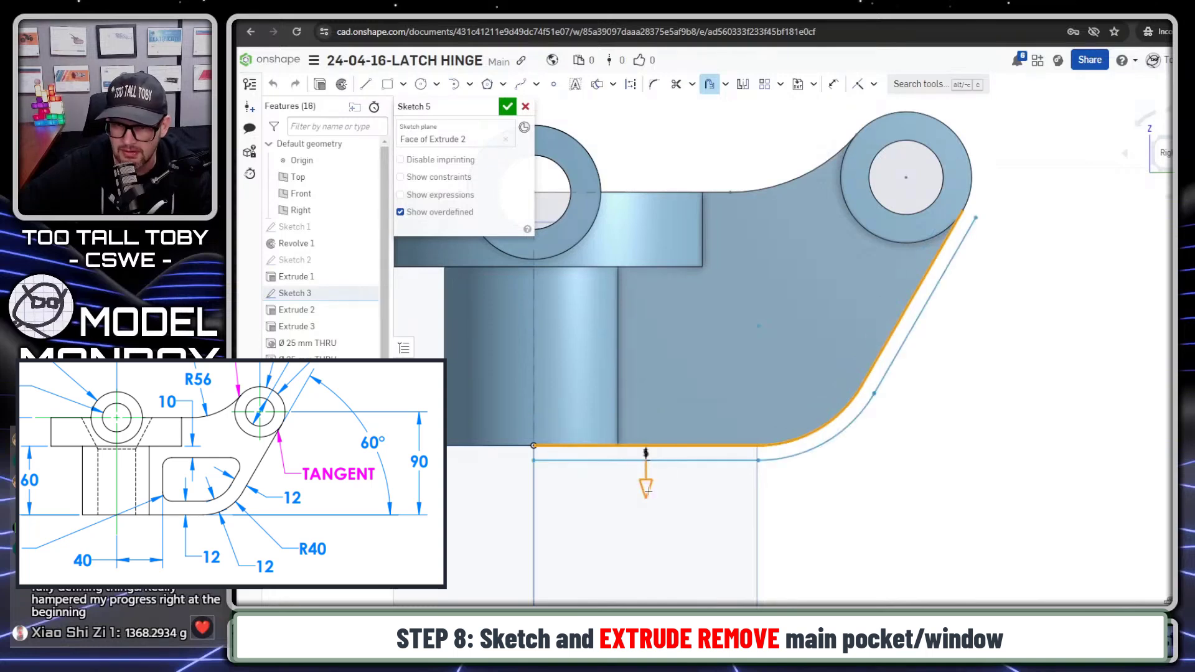
pyautogui.click(664, 443)
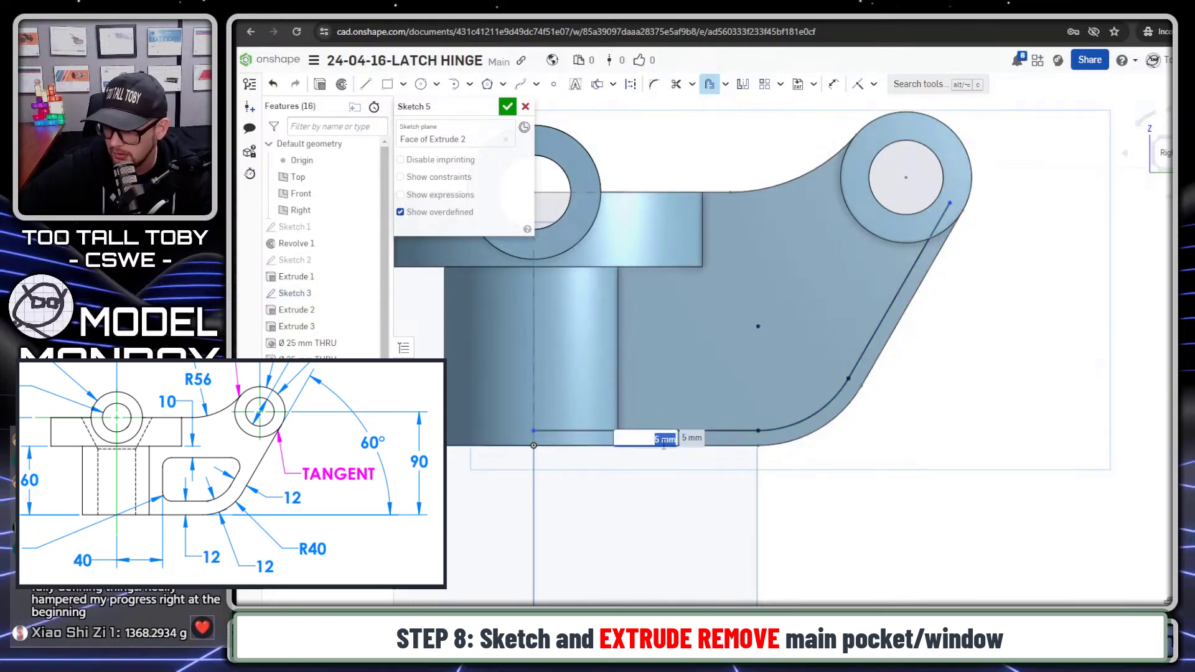
pyautogui.write('12')
pyautogui.press('Return')
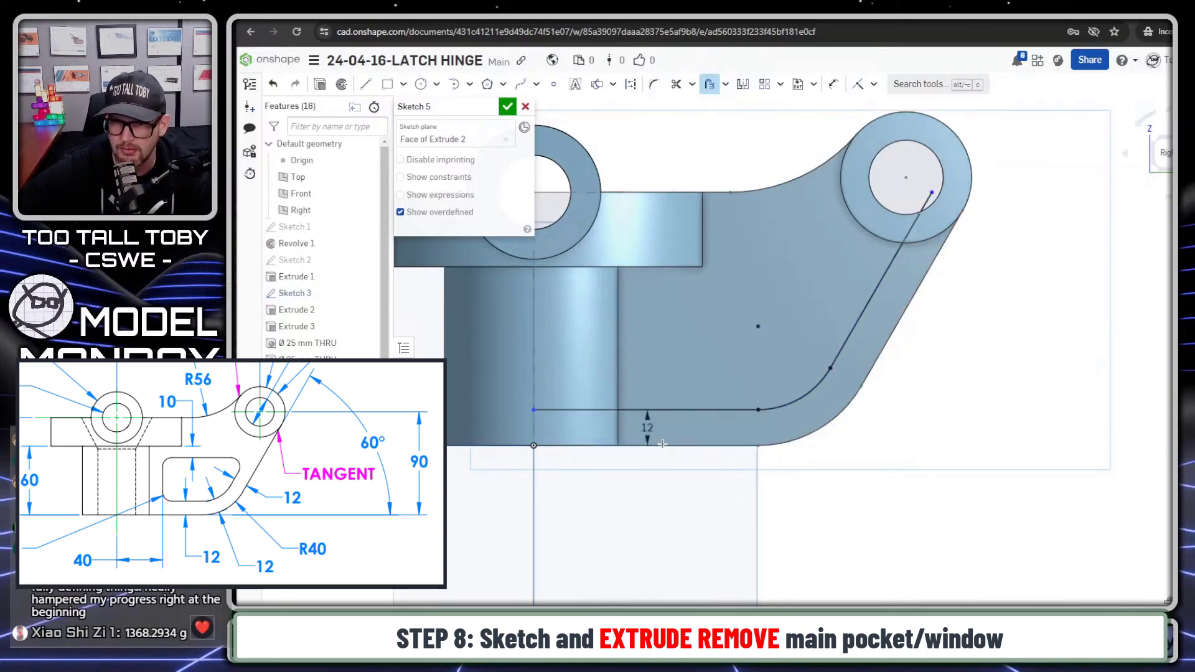
# Draw a vertical line and a horizontal line to the slanted edge, closing the pocket outline.
pyautogui.rightClick(725, 302)
pyautogui.click(765, 298)
pyautogui.click(676, 425)
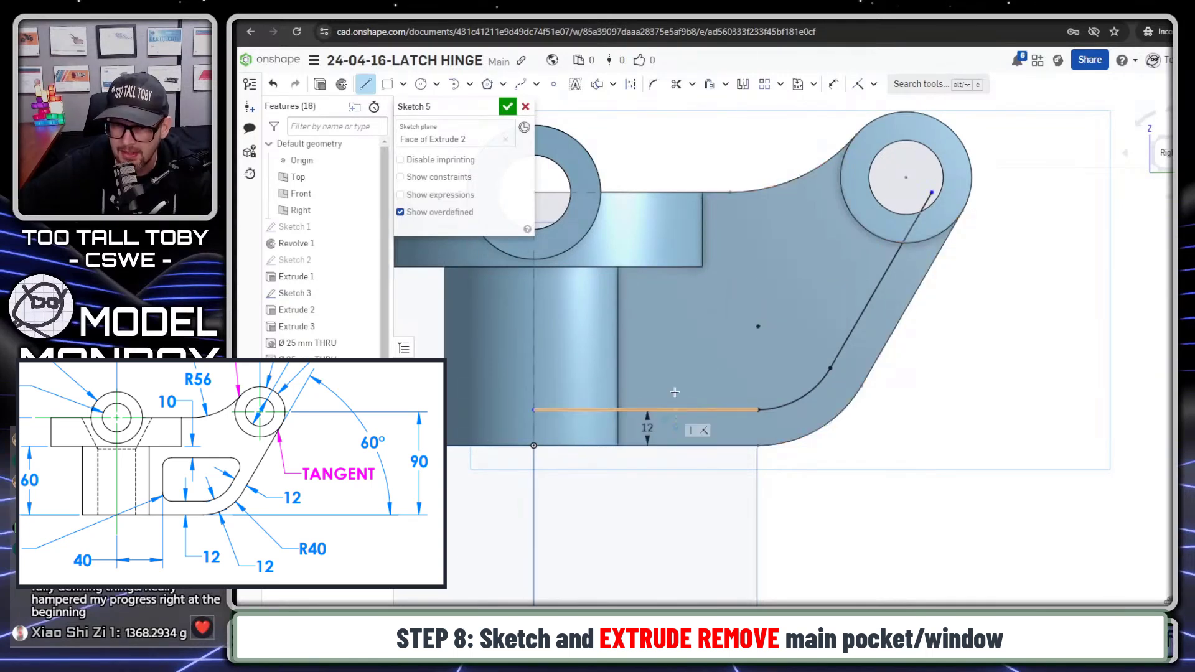
pyautogui.click(676, 300)
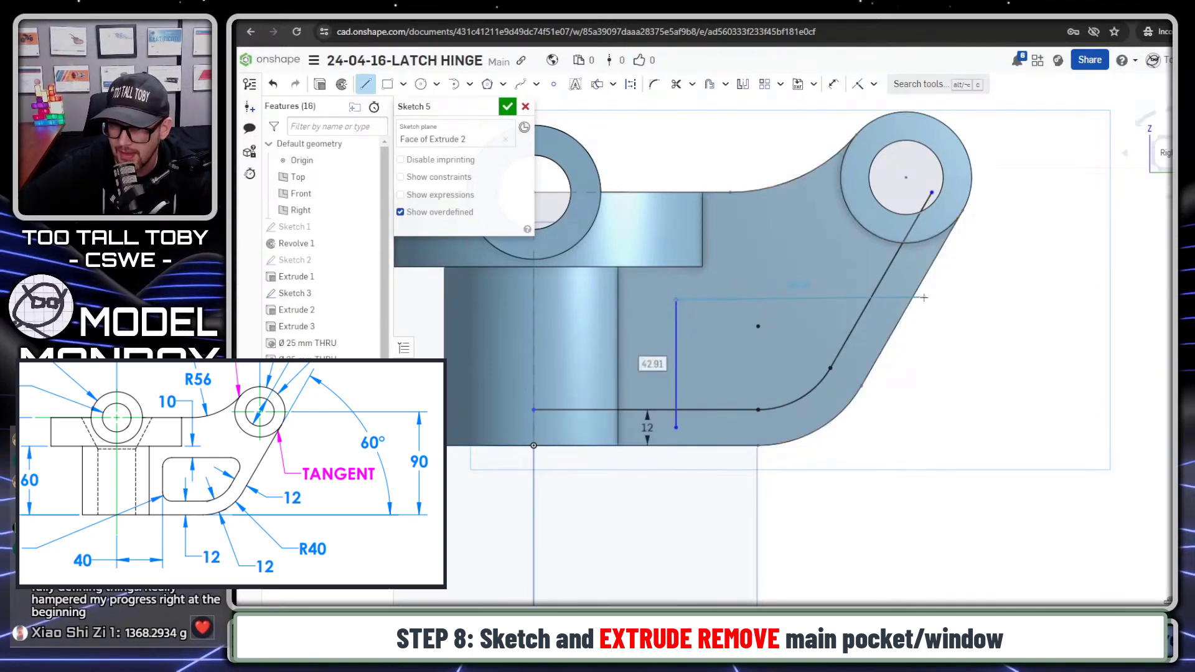
pyautogui.click(891, 300)
pyautogui.press('Escape')
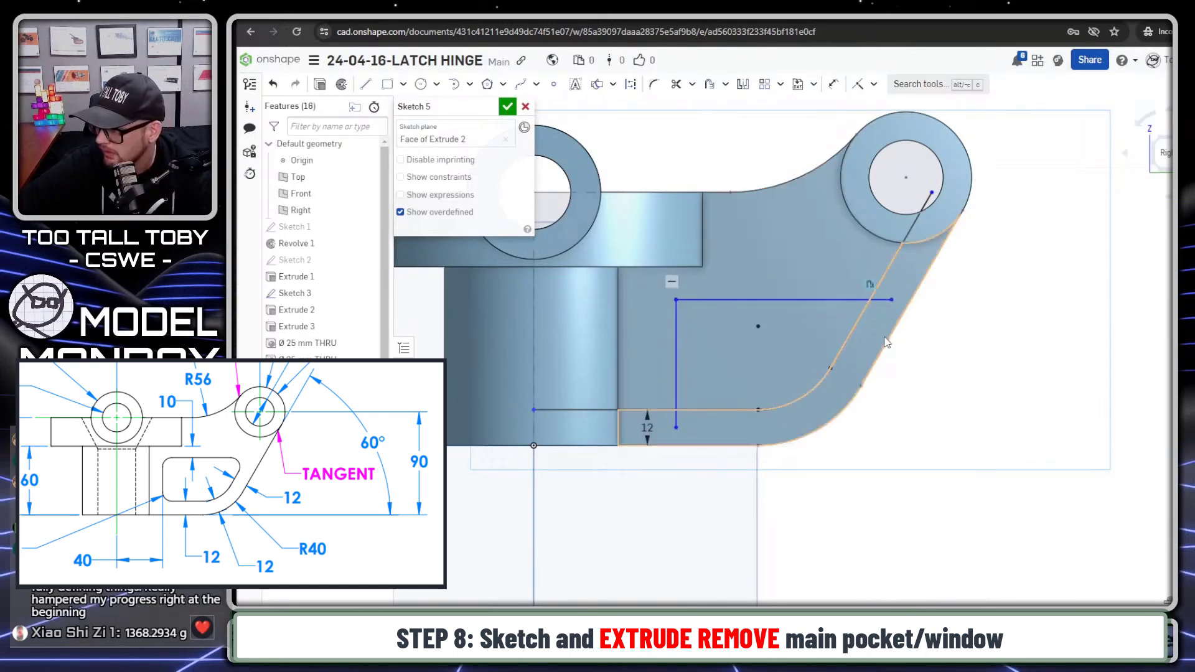
# Dimension the pocket's vertical side 40 mm from the origin and its top line 10 mm below the upper edge.
pyautogui.press('s')
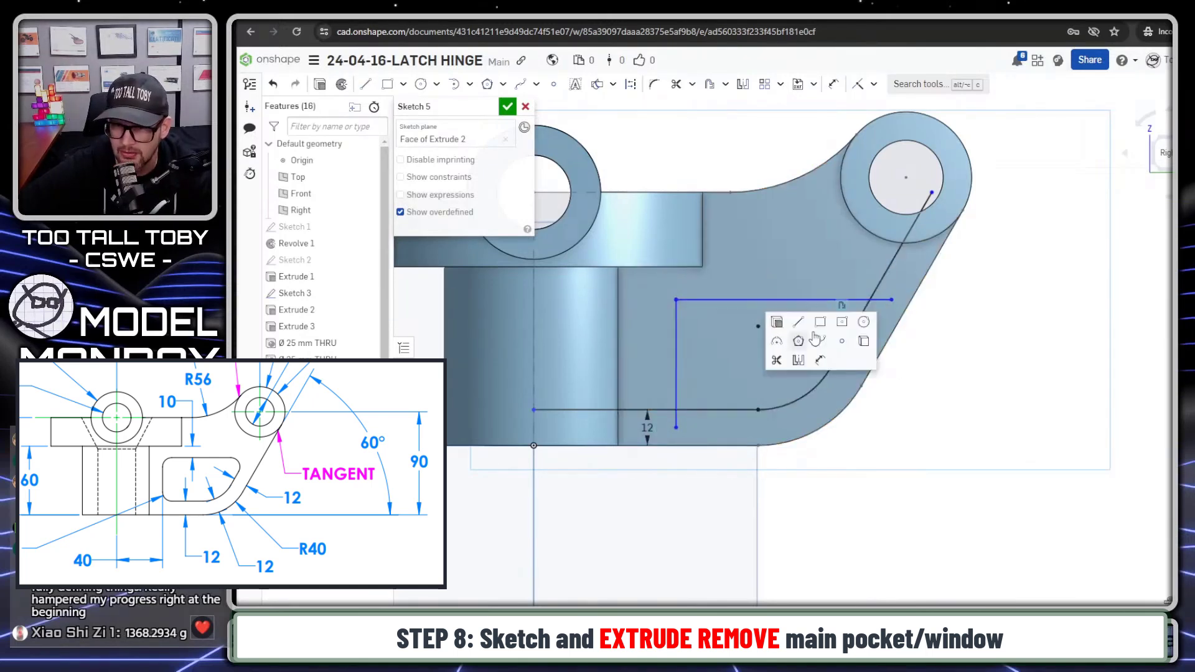
pyautogui.click(819, 362)
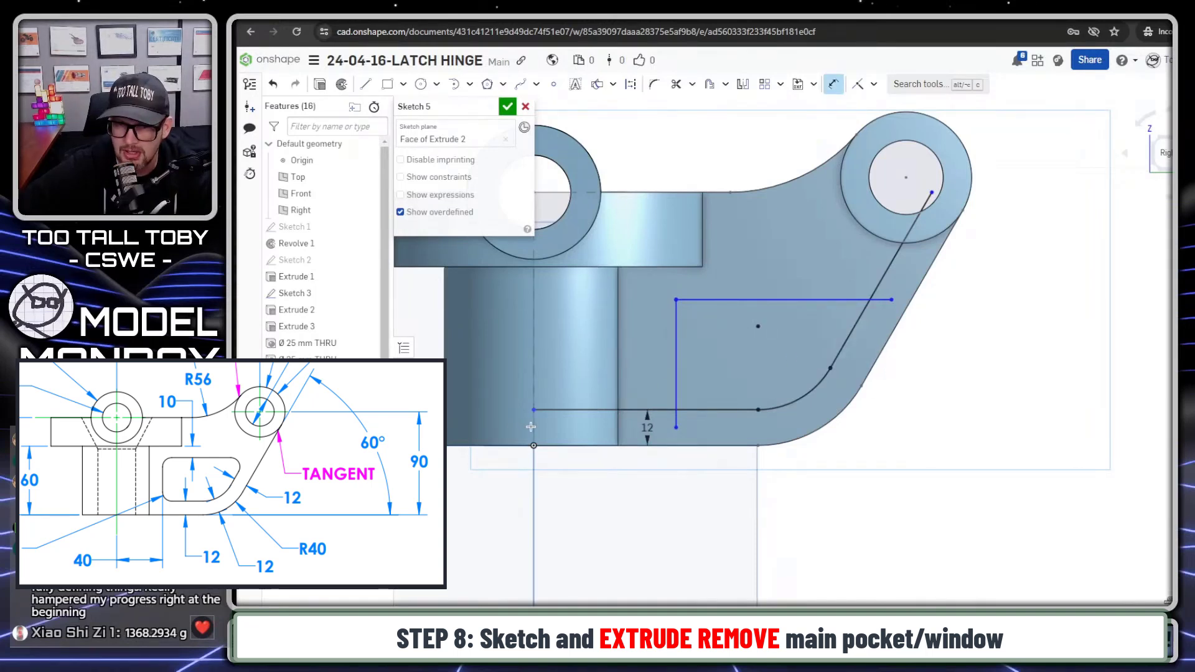
pyautogui.click(679, 377)
pyautogui.click(534, 373)
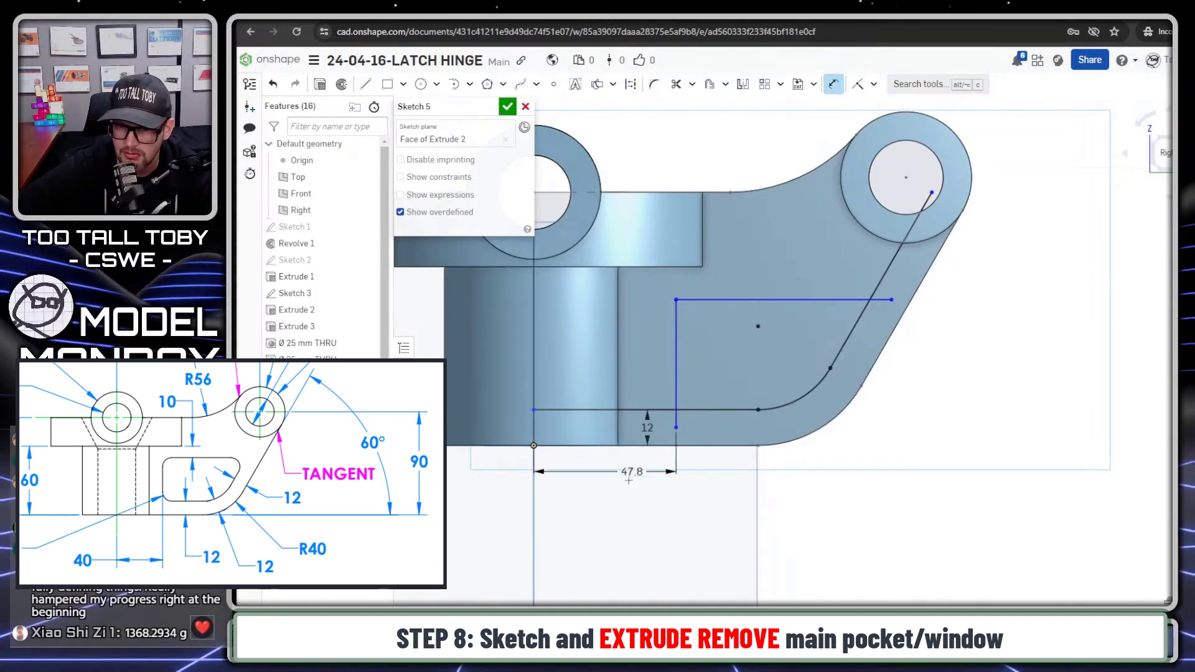
pyautogui.click(606, 512)
pyautogui.write('40')
pyautogui.press('Return')
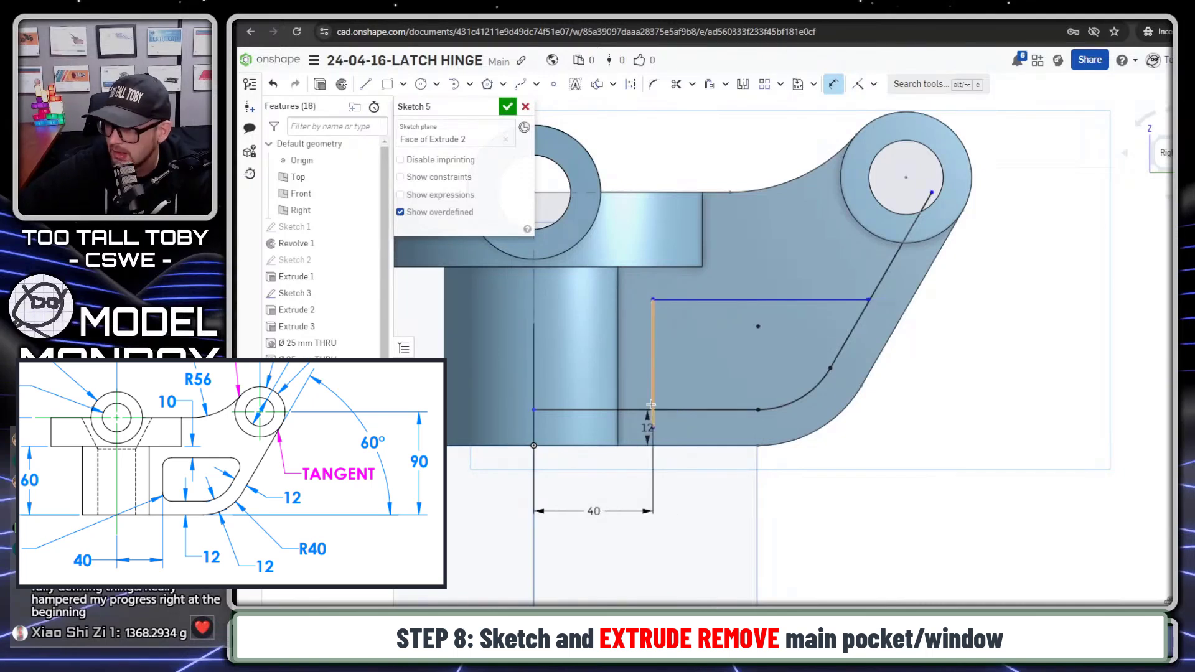
pyautogui.click(676, 267)
pyautogui.click(740, 300)
pyautogui.click(741, 233)
pyautogui.write('1')
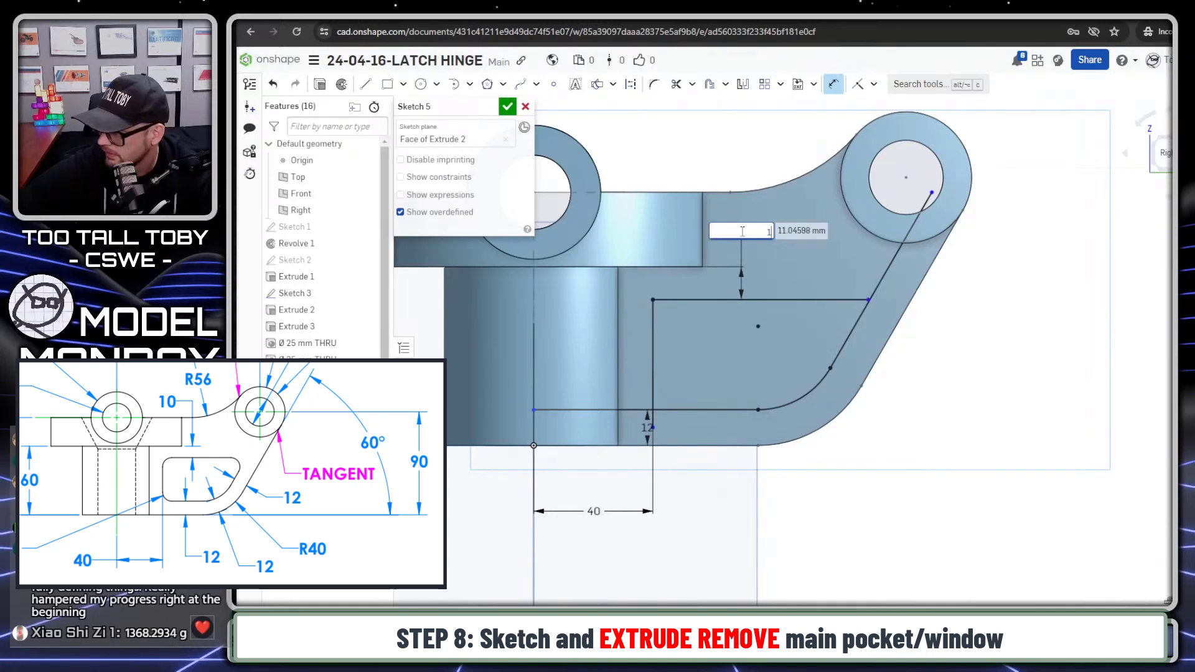
pyautogui.write('0')
pyautogui.press('Return')
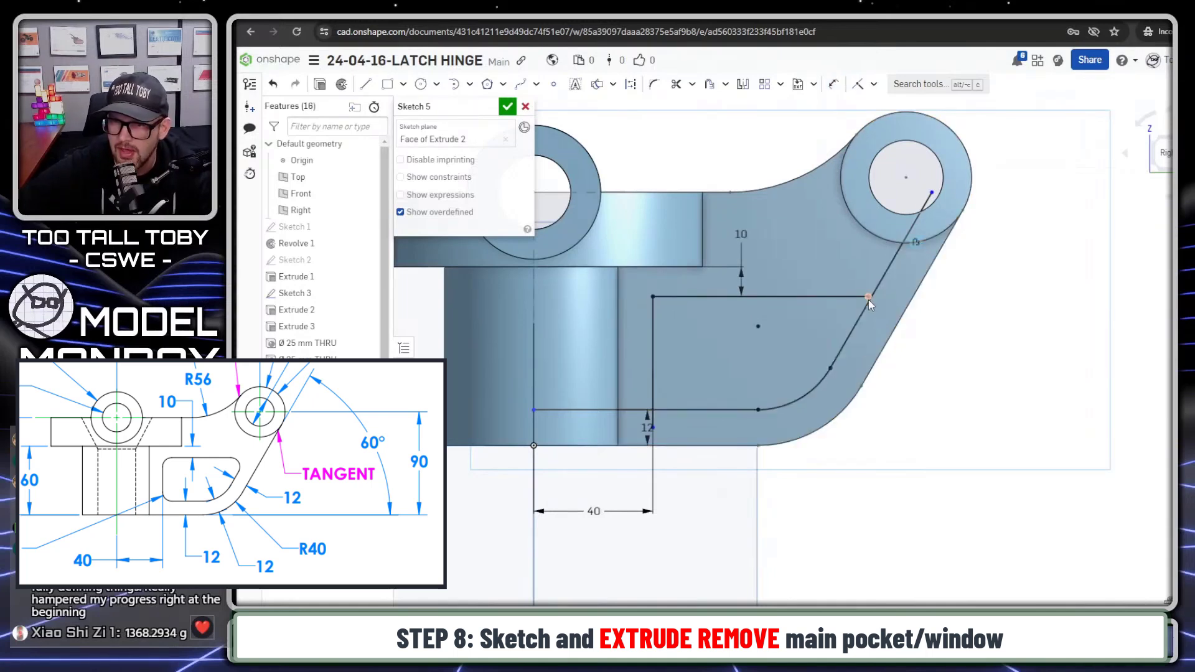
# Make the pocket's top-right corner coincident with the slanted line, then tilt the view.
pyautogui.click(868, 300)
pyautogui.click(876, 285)
pyautogui.press('i')
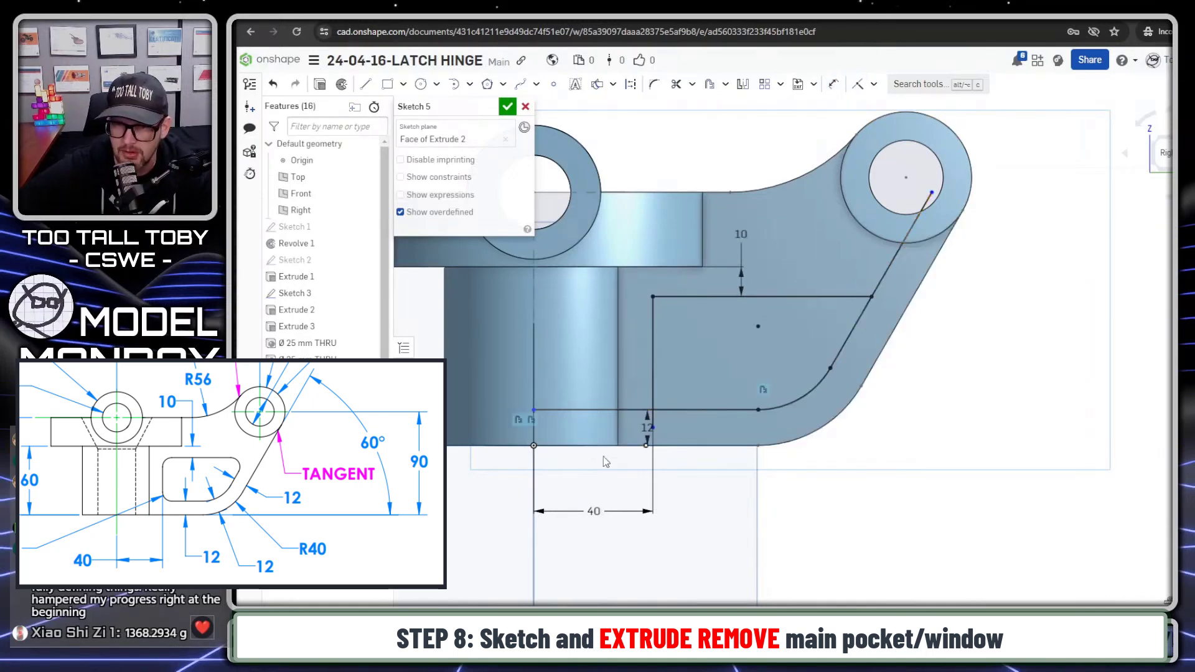
pyautogui.scroll(5, 669, 429)
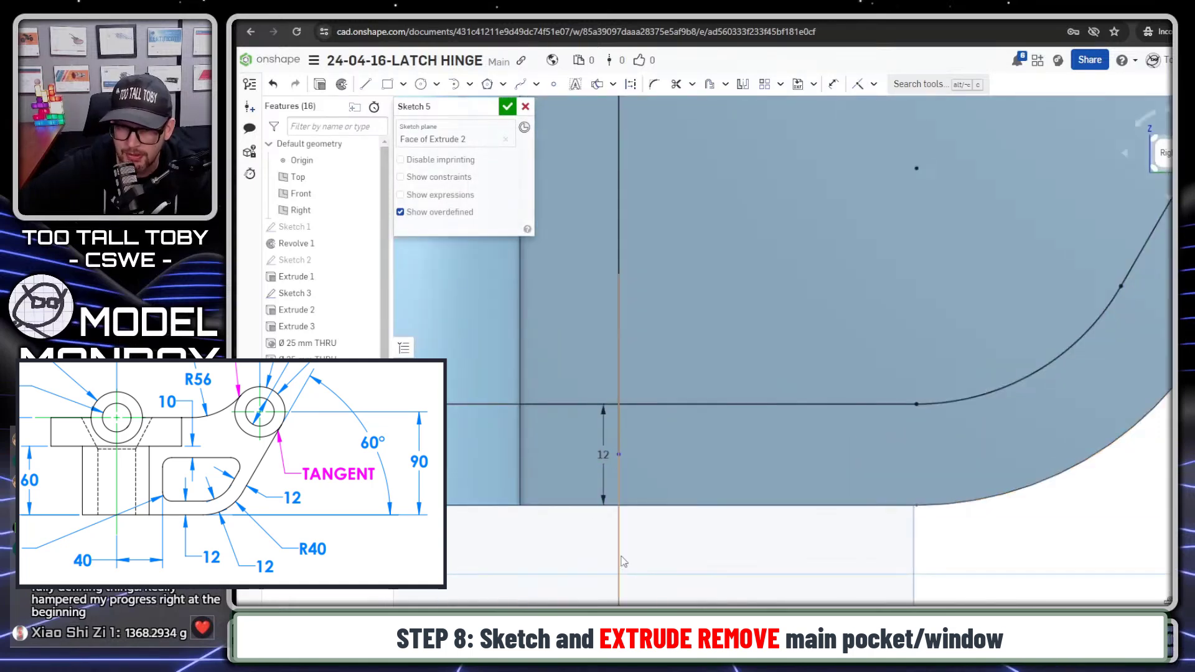
pyautogui.scroll(-5, 728, 405)
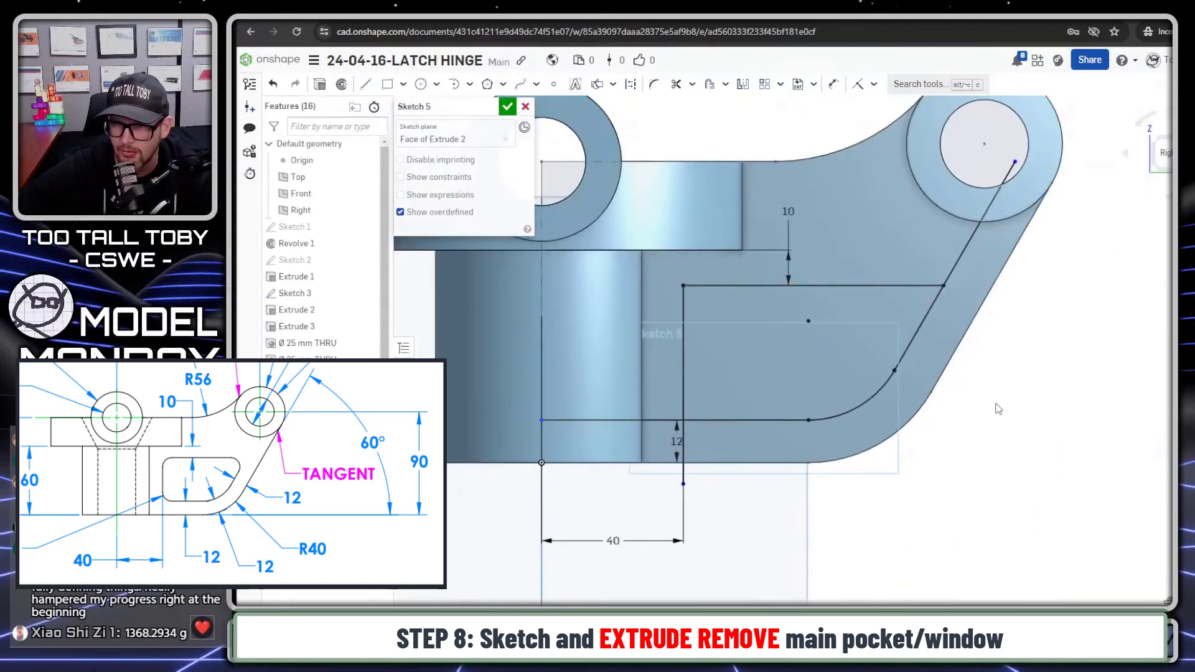
pyautogui.moveTo(996, 404); pyautogui.dragTo(1009, 416, button='right')
# Extrude Sketch 5 as a Remove cut with Through all end type.
pyautogui.press('s')
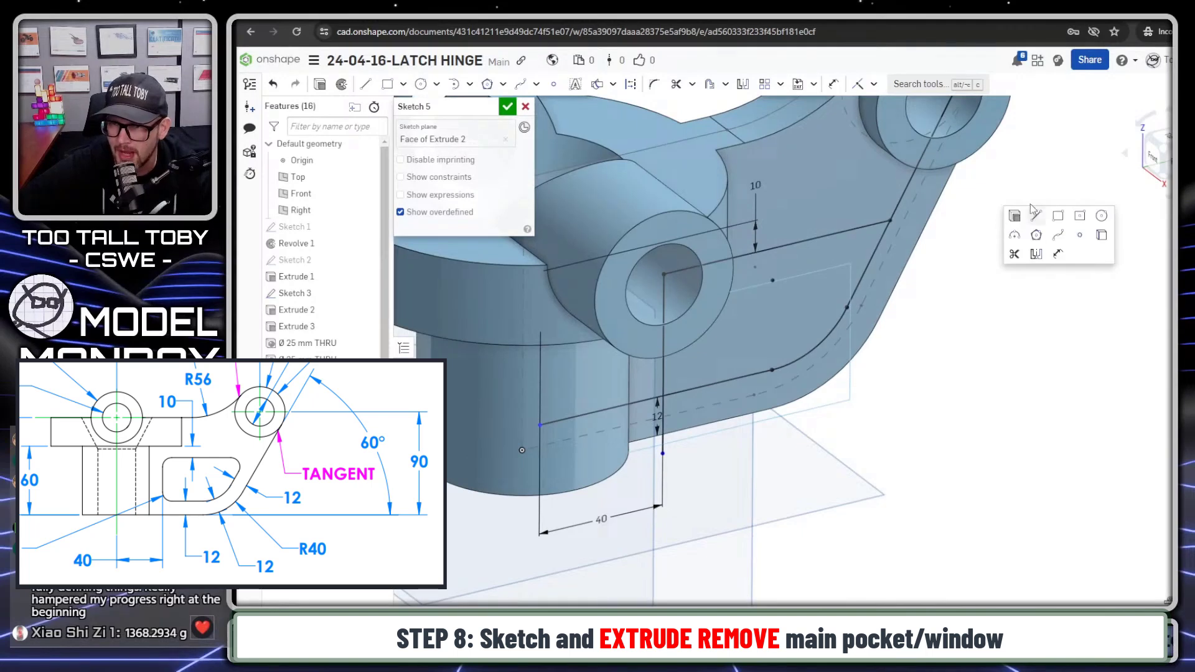
pyautogui.hotkey('shift', 'e')
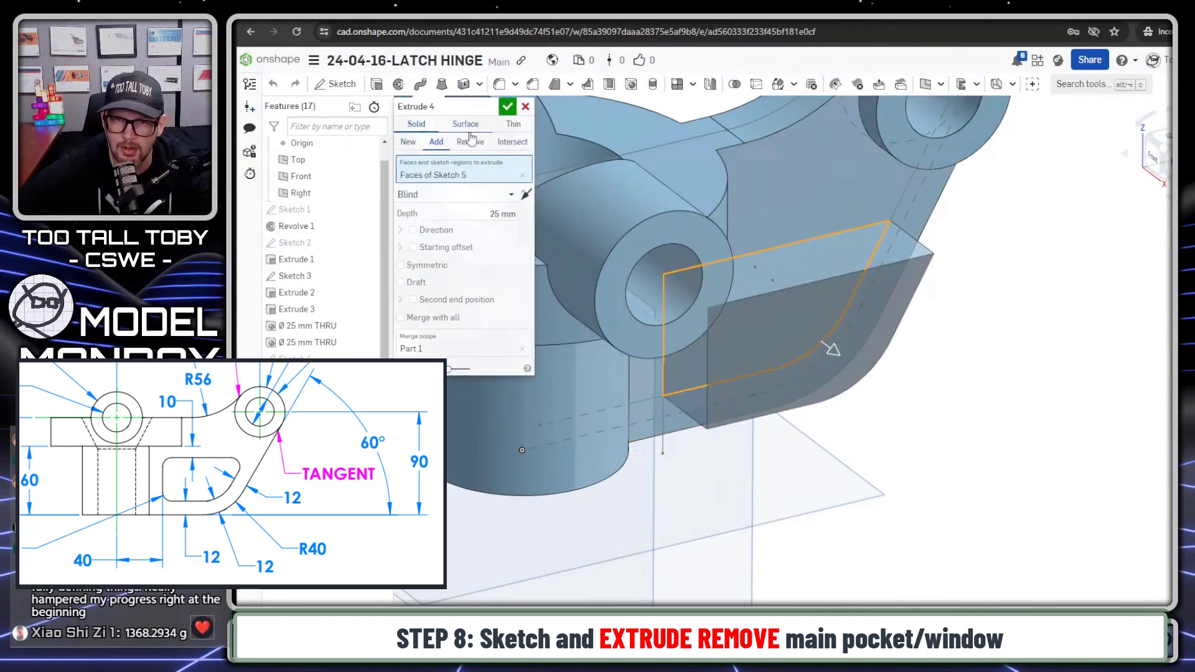
pyautogui.click(486, 197)
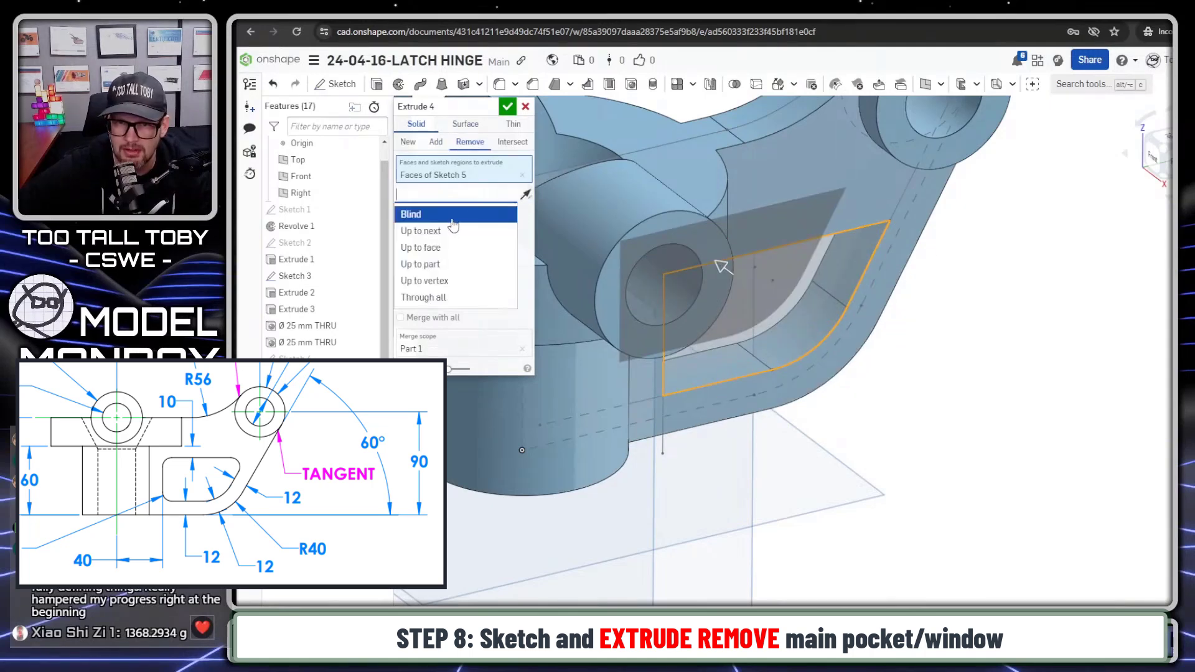
pyautogui.click(422, 298)
pyautogui.press('Return')
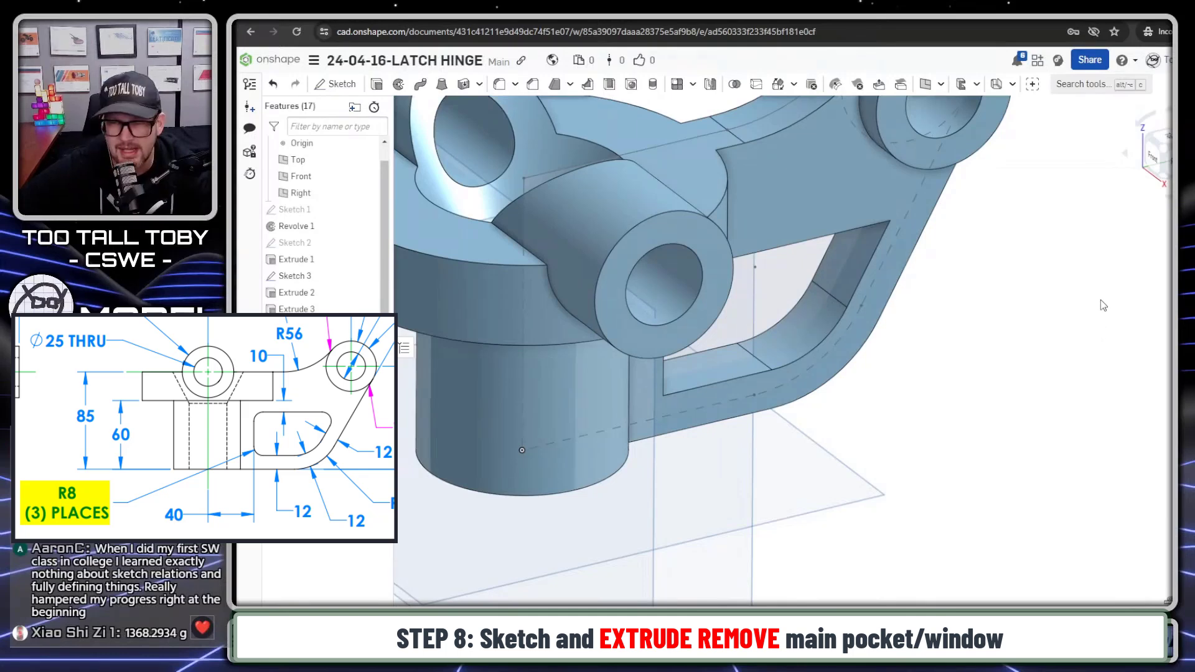
# Fillet three pocket window edges with an 8 mm radius and inspect the result in isometric view.
pyautogui.press('s')
pyautogui.click(1120, 314)
pyautogui.moveTo(852, 317); pyautogui.dragTo(864, 271, button='right')
pyautogui.click(497, 220)
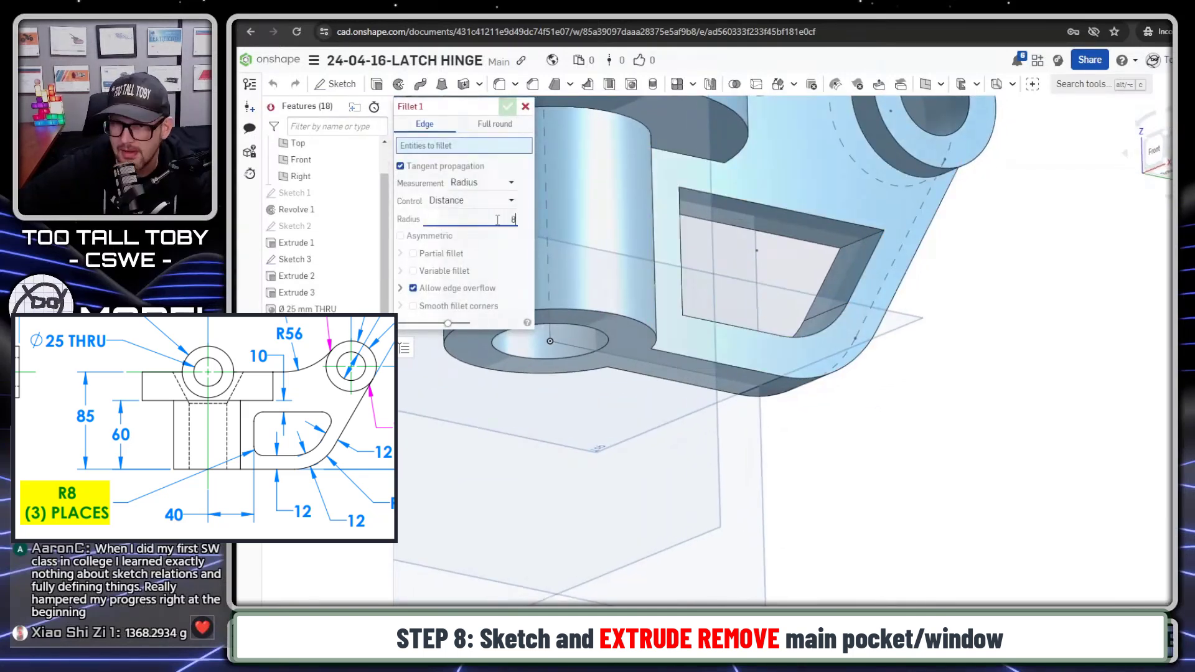
pyautogui.click(864, 240)
pyautogui.moveTo(854, 245); pyautogui.dragTo(771, 230, button='right')
pyautogui.click(682, 219)
pyautogui.moveTo(682, 224); pyautogui.dragTo(633, 267, button='right')
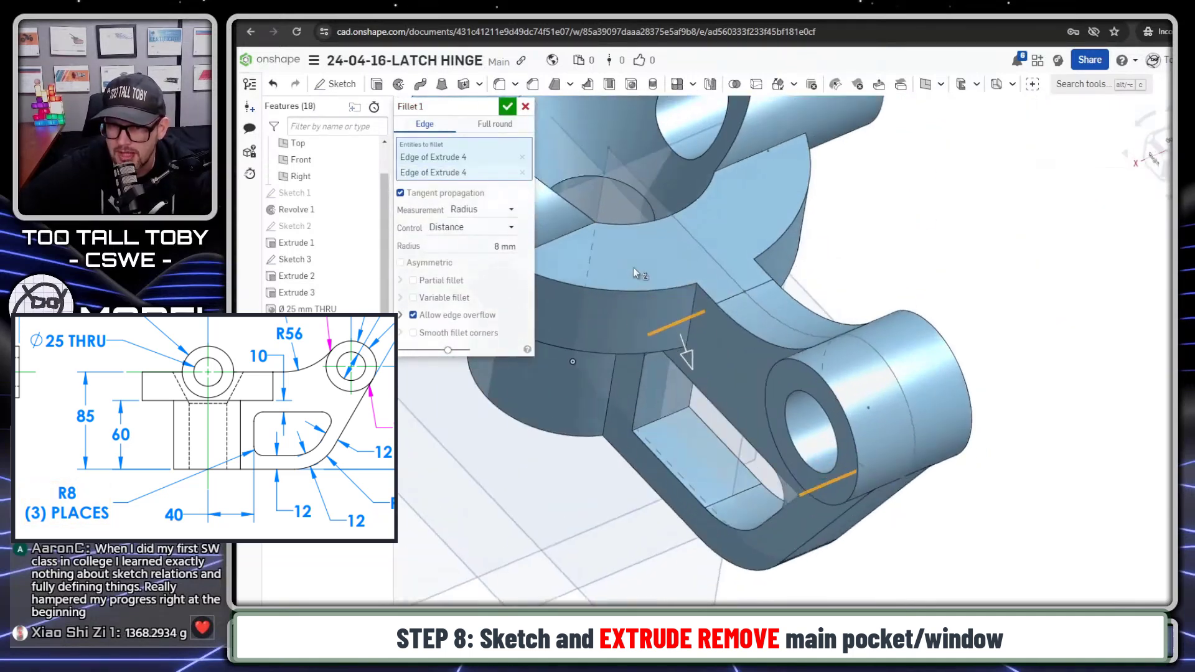
pyautogui.click(657, 418)
pyautogui.click(508, 107)
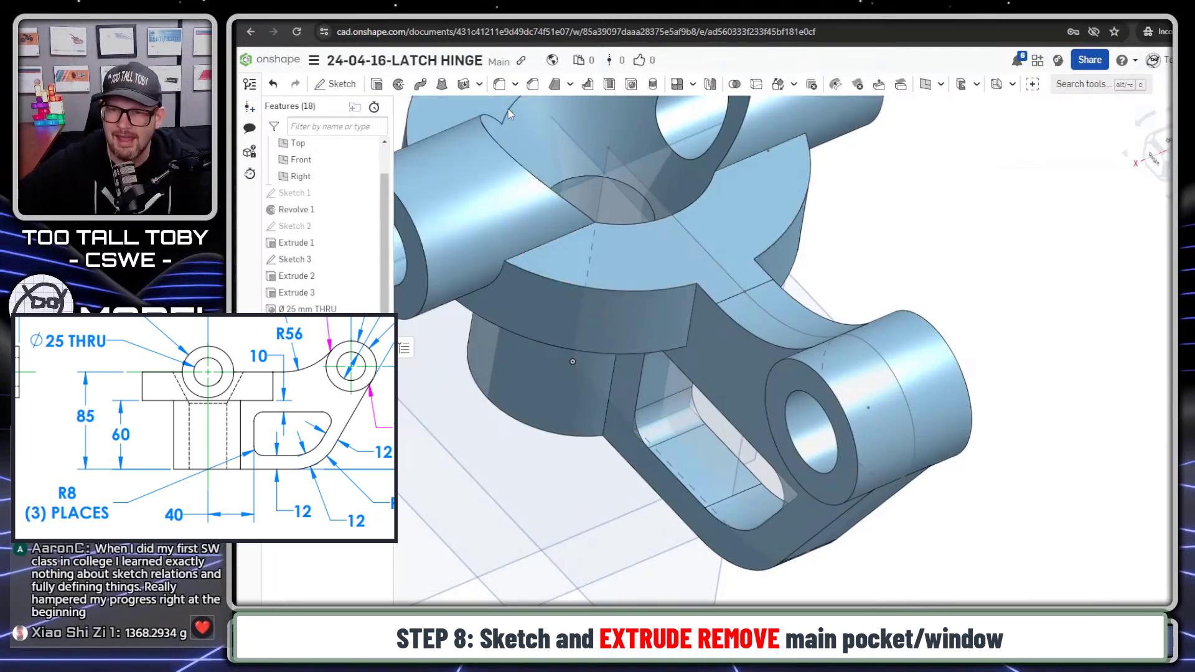
pyautogui.hotkey('shift', '7')
pyautogui.moveTo(769, 433); pyautogui.dragTo(1165, 343, button='right')
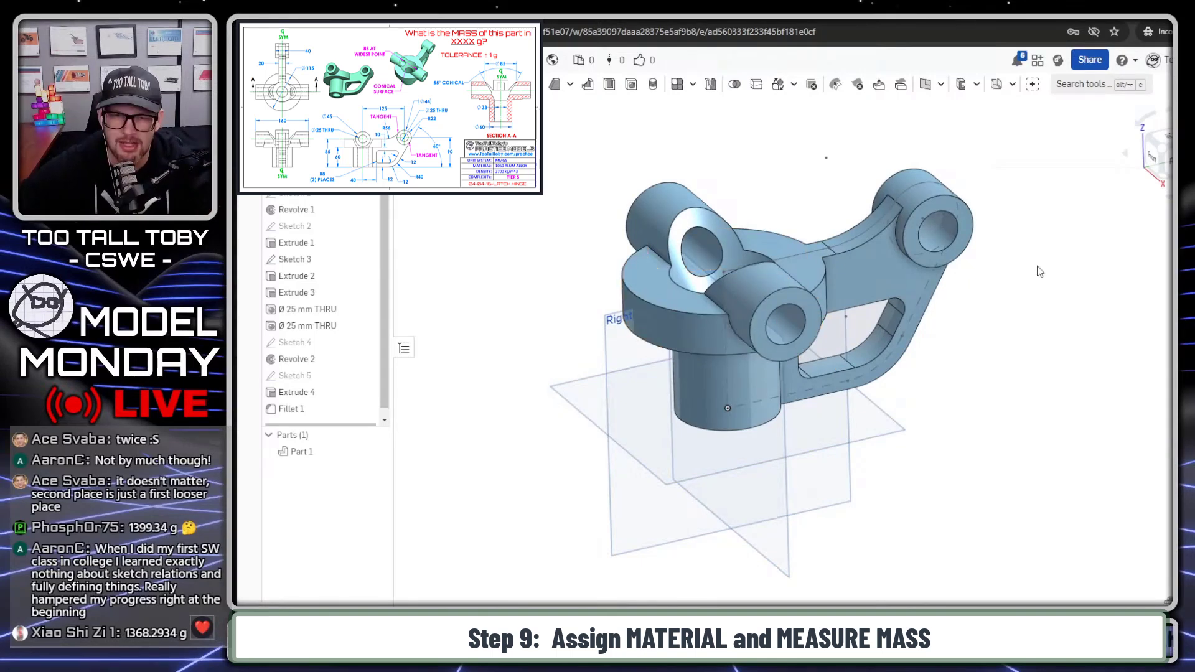
# Change Part 1's appearance to teal.
pyautogui.rightClick(303, 452)
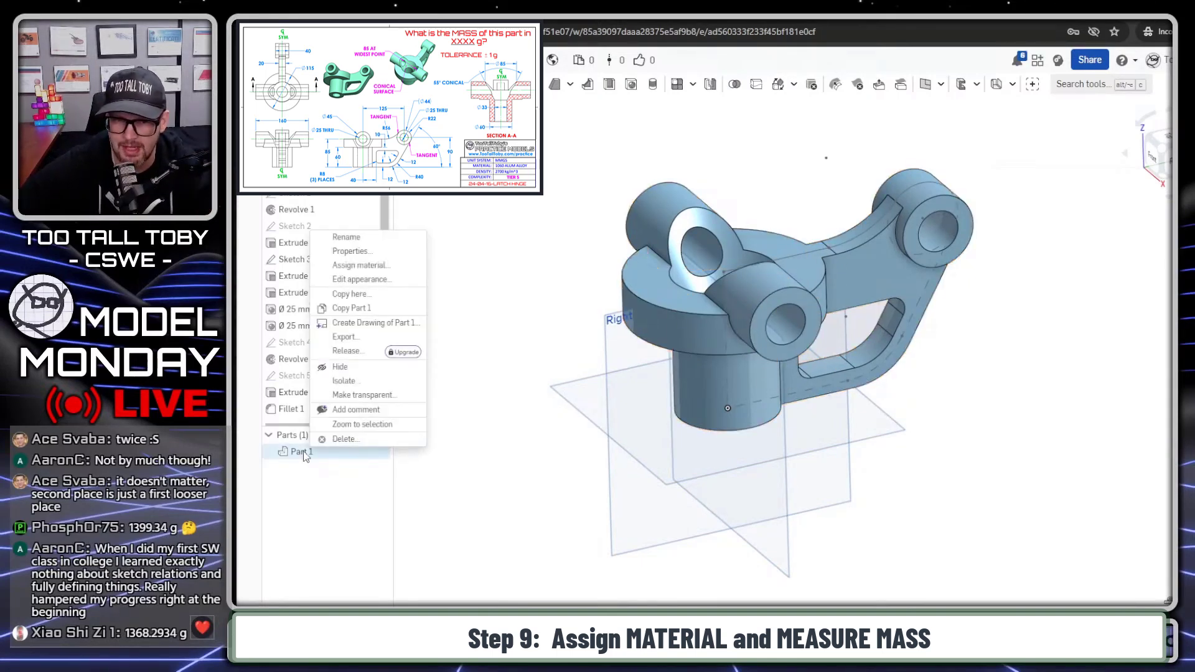
pyautogui.click(357, 279)
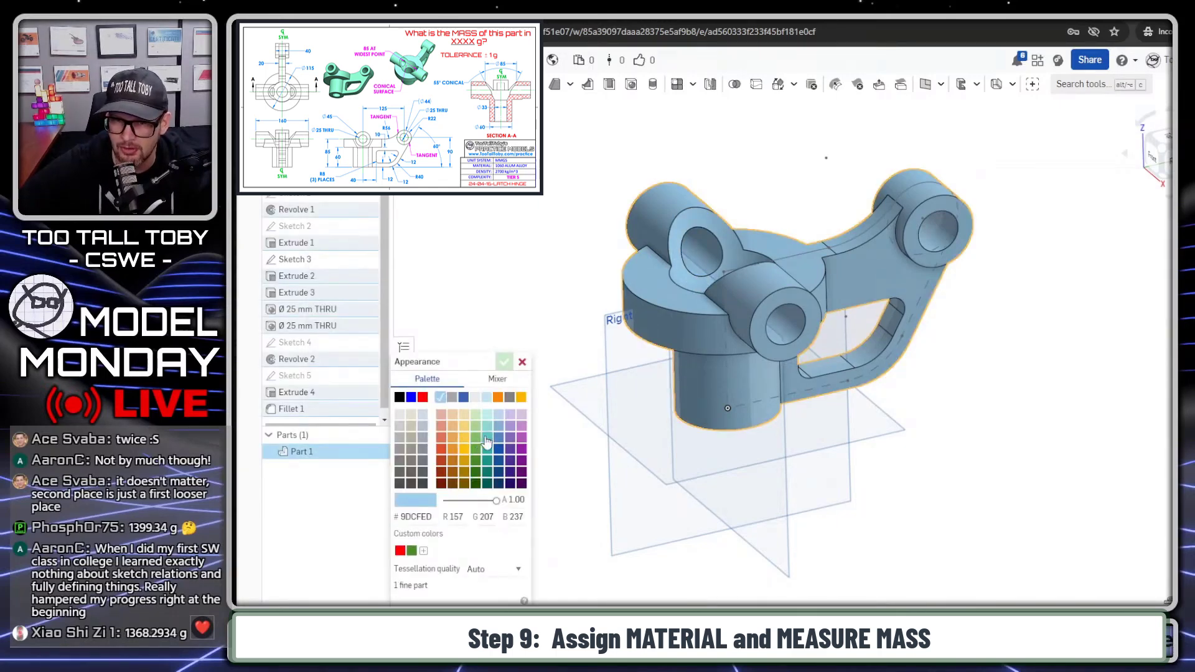
pyautogui.click(486, 440)
pyautogui.click(504, 361)
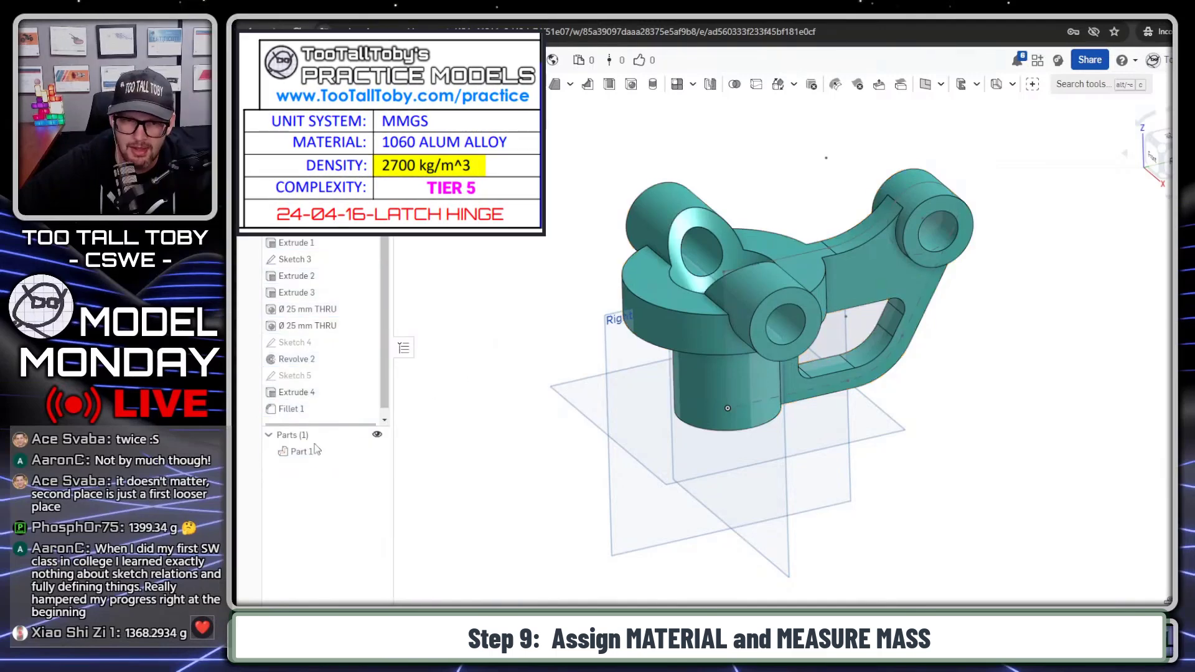
# Assign TTT-Aluminum - 1060 from the TTT-CUSTOM MATERIALS library to Part 1.
pyautogui.rightClick(315, 449)
pyautogui.click(357, 268)
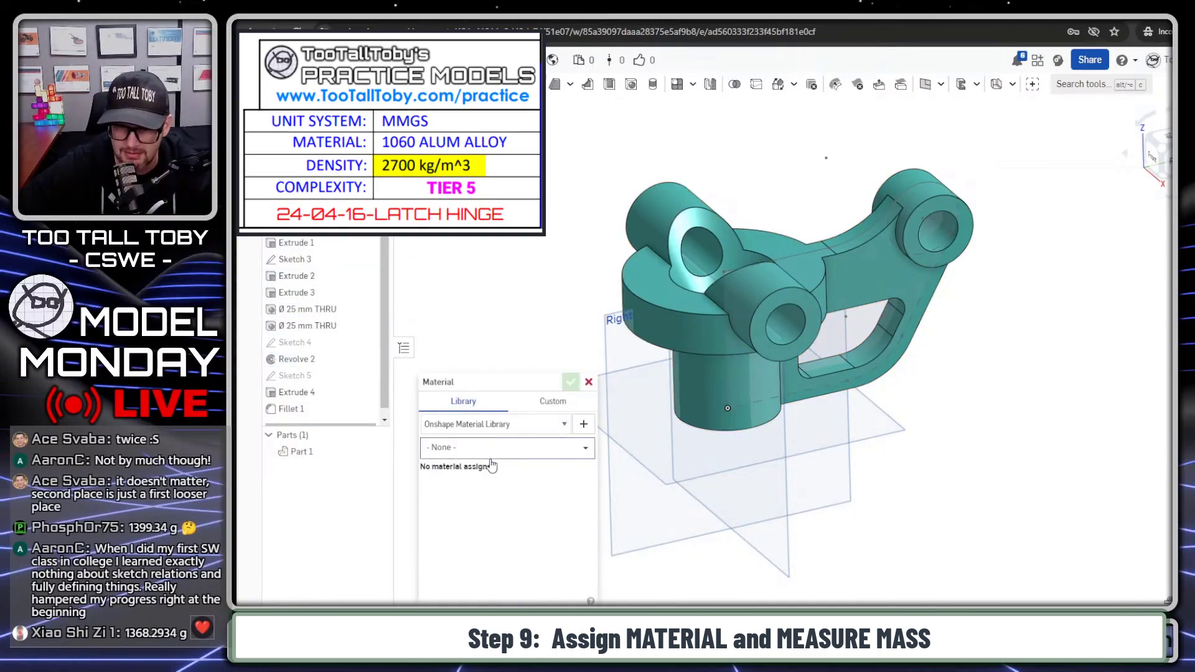
pyautogui.click(491, 448)
pyautogui.click(494, 424)
pyautogui.click(501, 454)
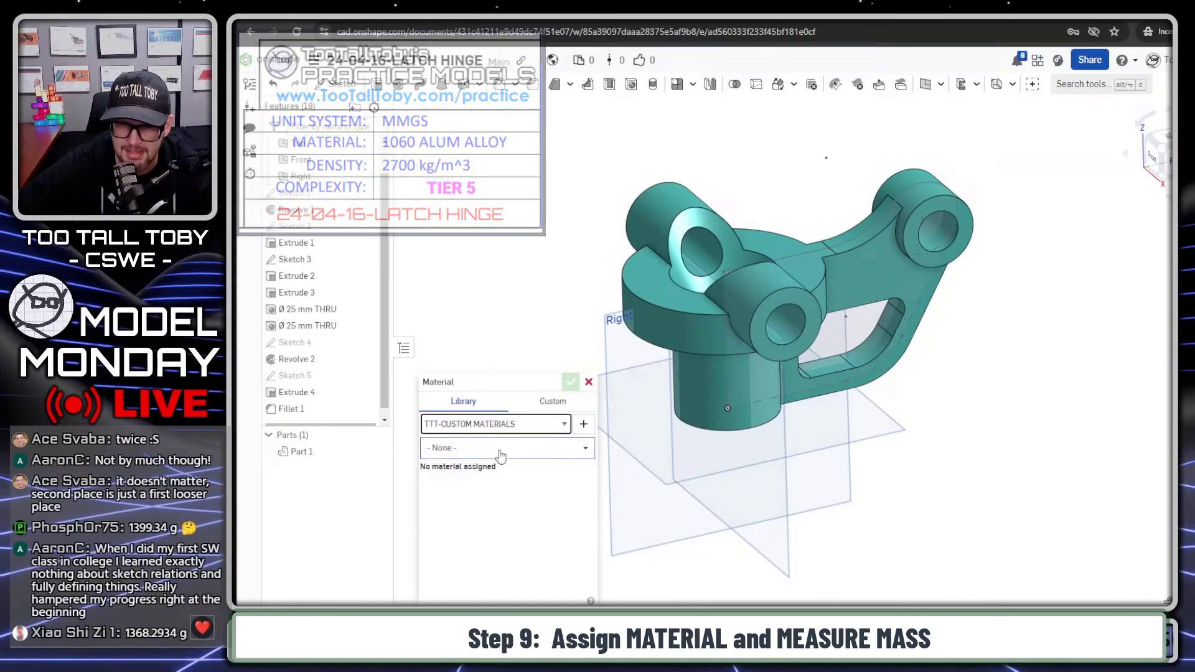
pyautogui.click(501, 448)
pyautogui.click(481, 540)
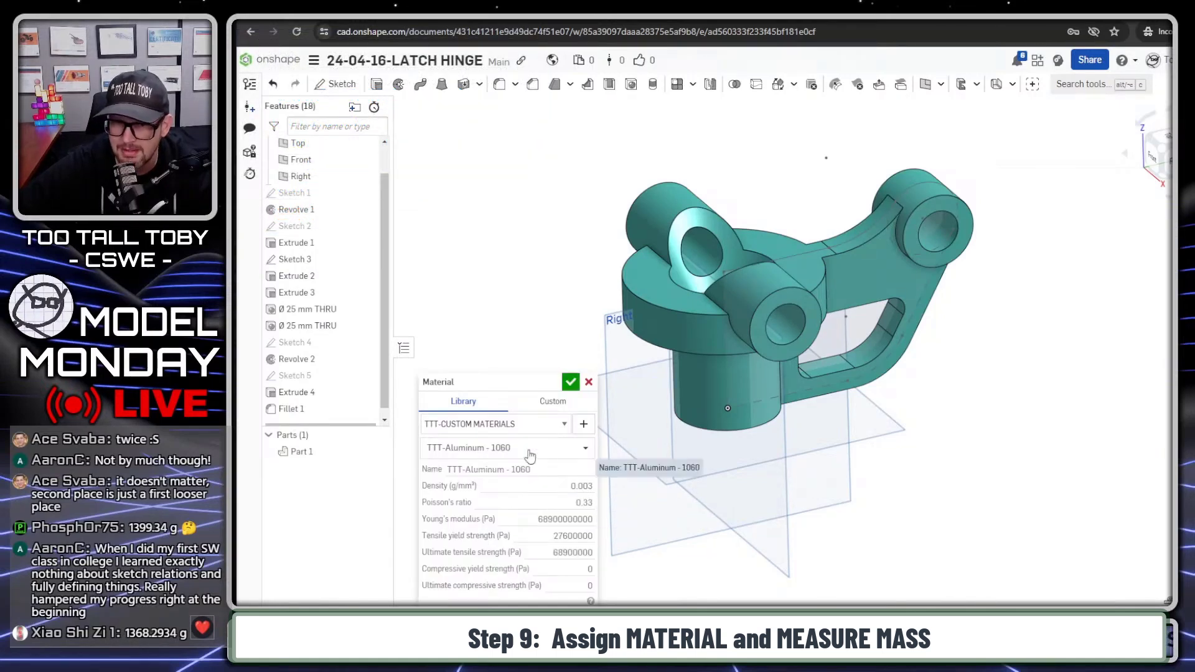
pyautogui.click(570, 381)
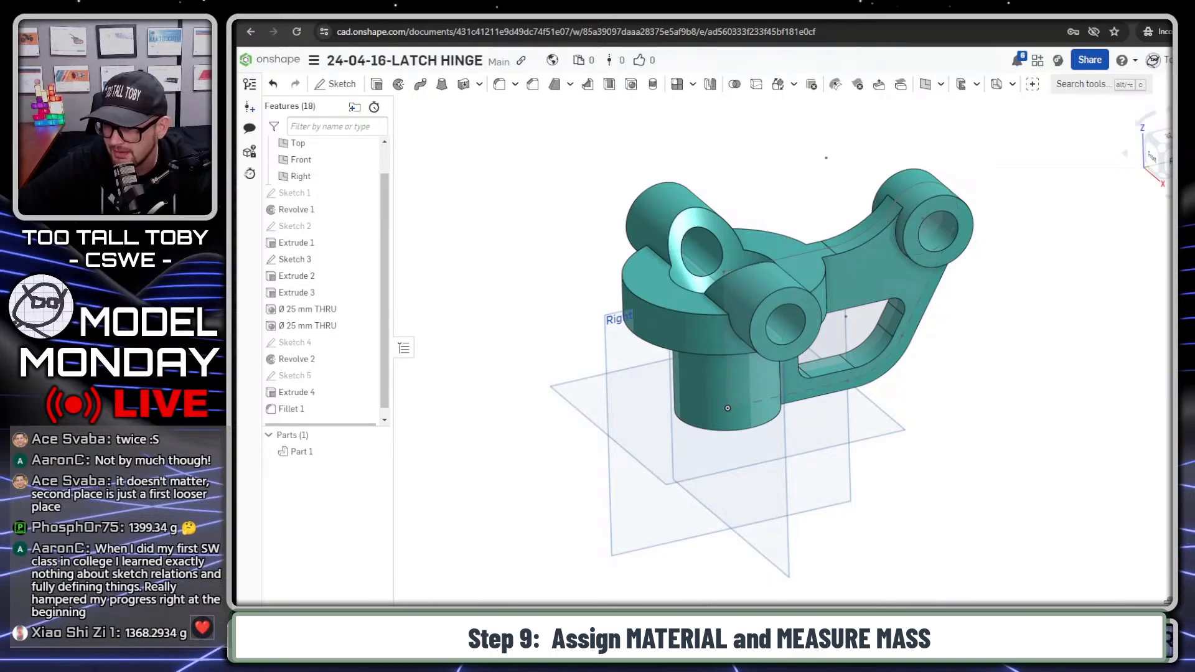
pyautogui.click(1168, 600)
pyautogui.click(823, 296)
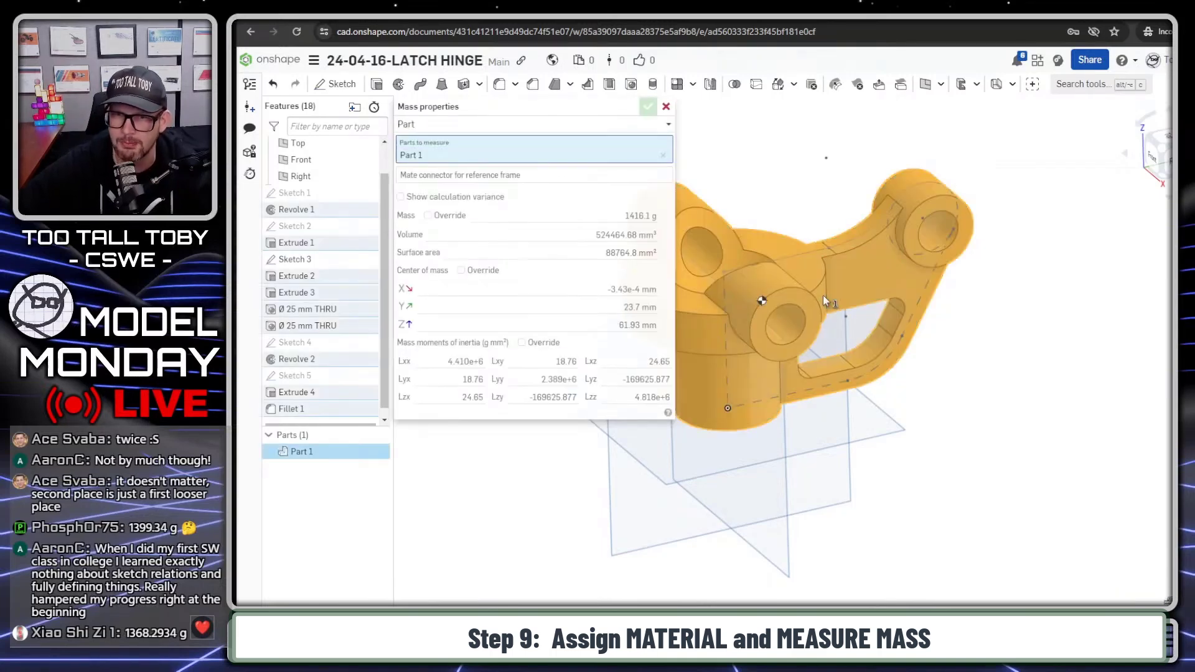
pyautogui.moveTo(626, 301)
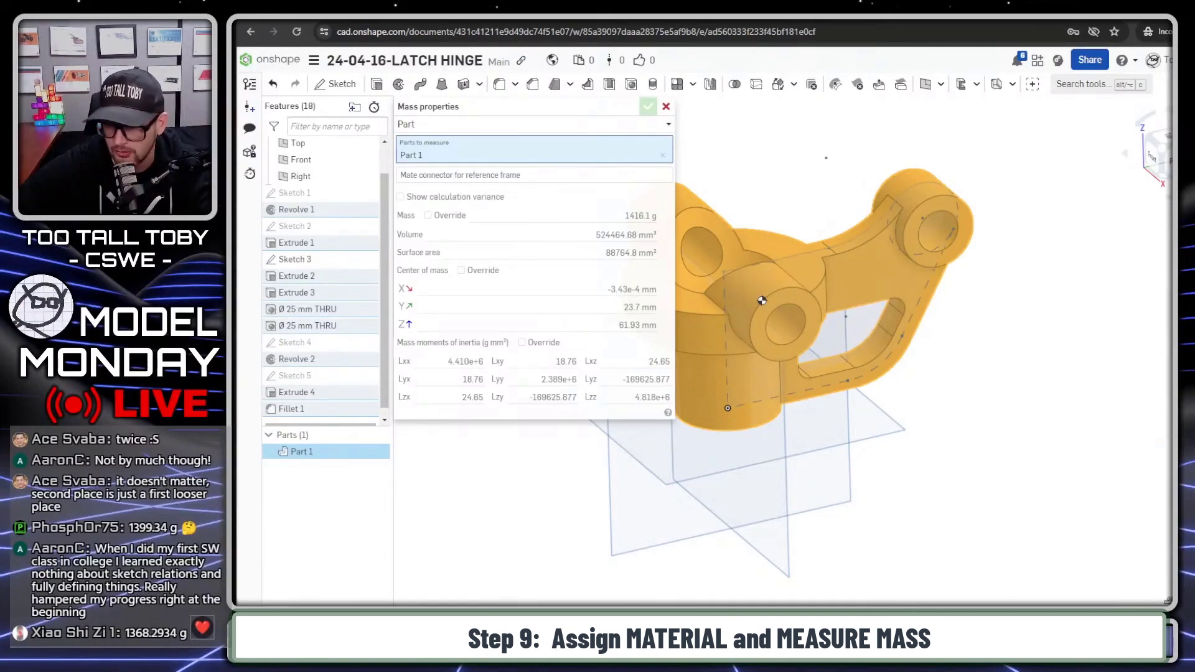
pyautogui.click(665, 106)
pyautogui.click(824, 188)
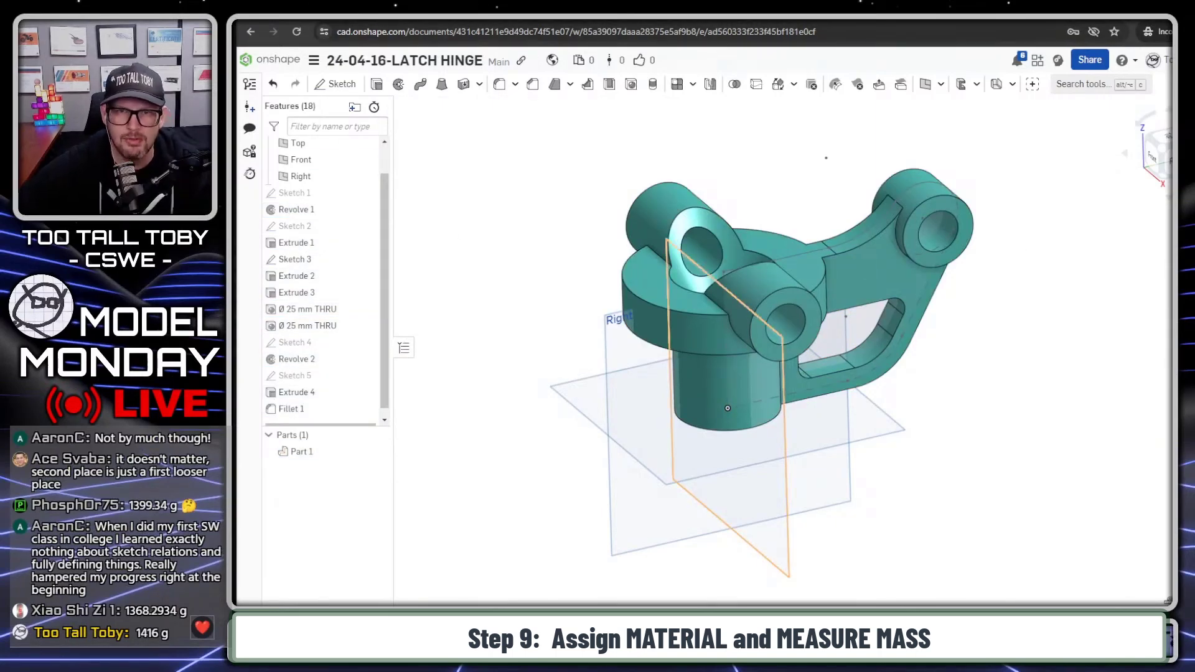